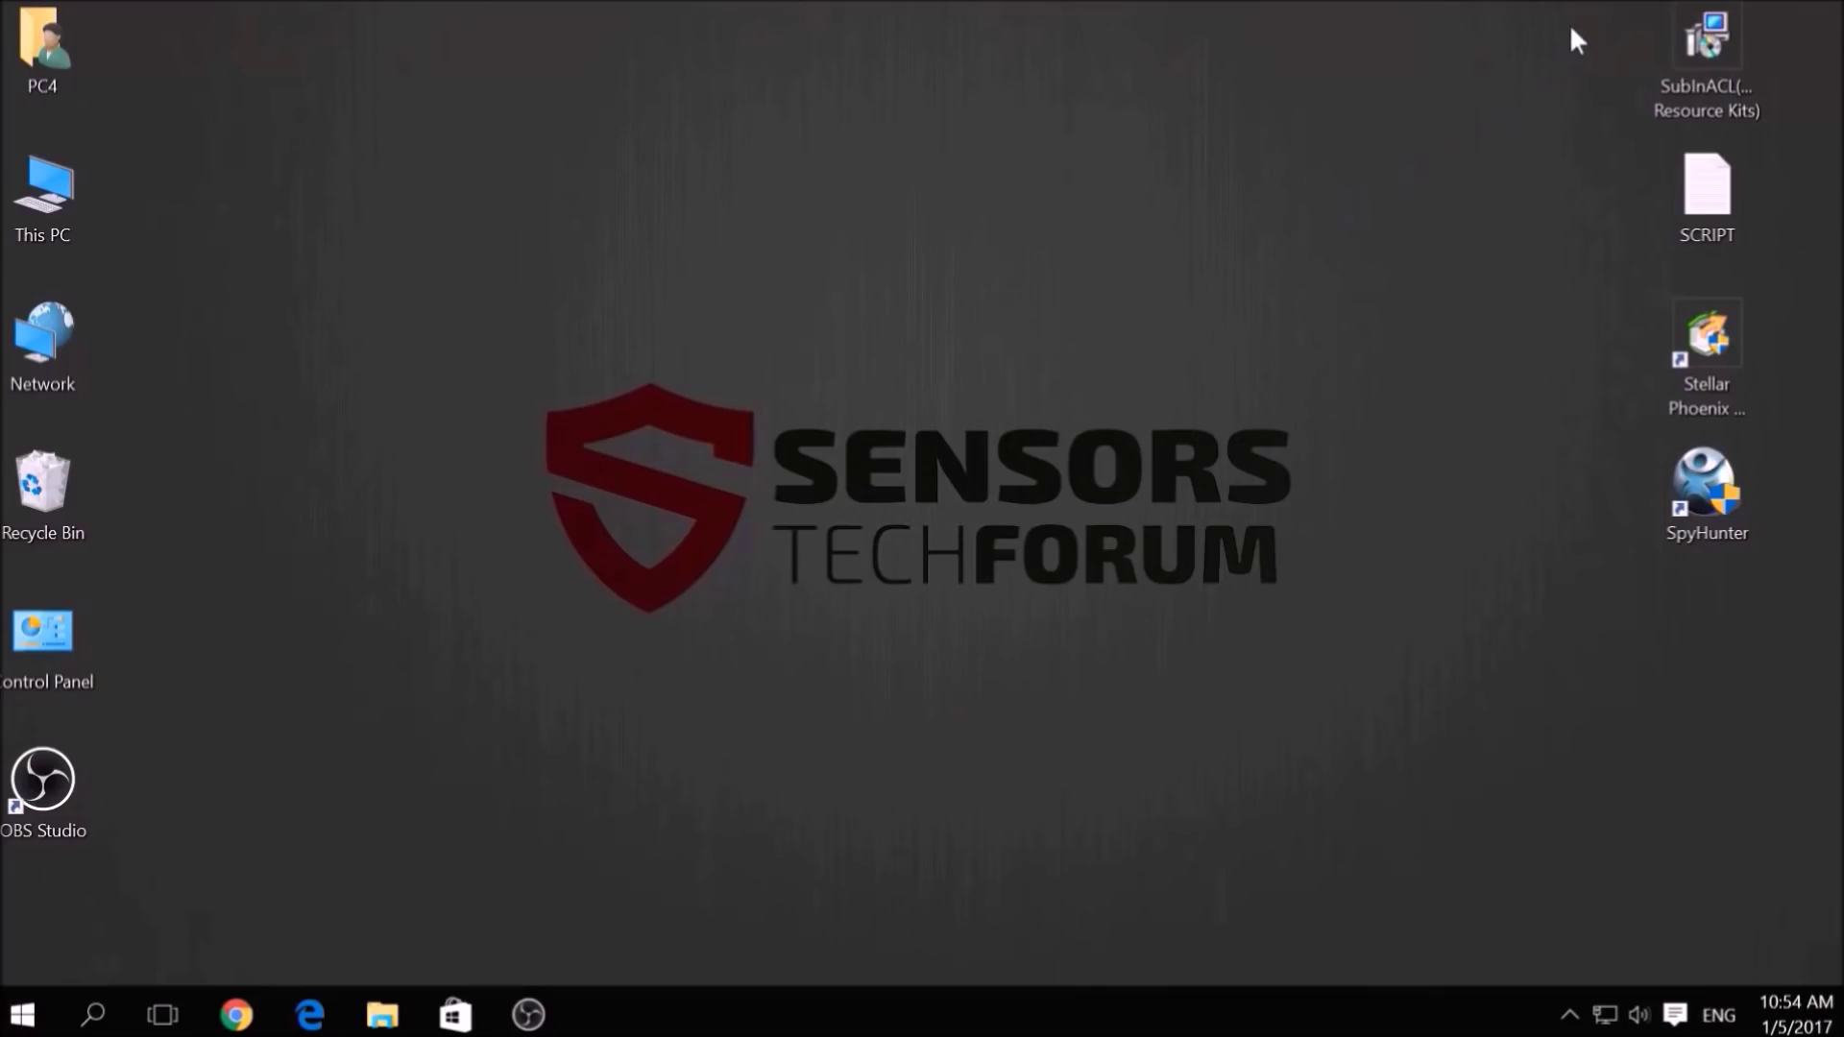
Step: Open the Run dialog, clear its prefilled command and move it to screen centre
{"action": "left_click_drag", "start_coordinate": [1568, 23], "coordinate": [1753, 605]}
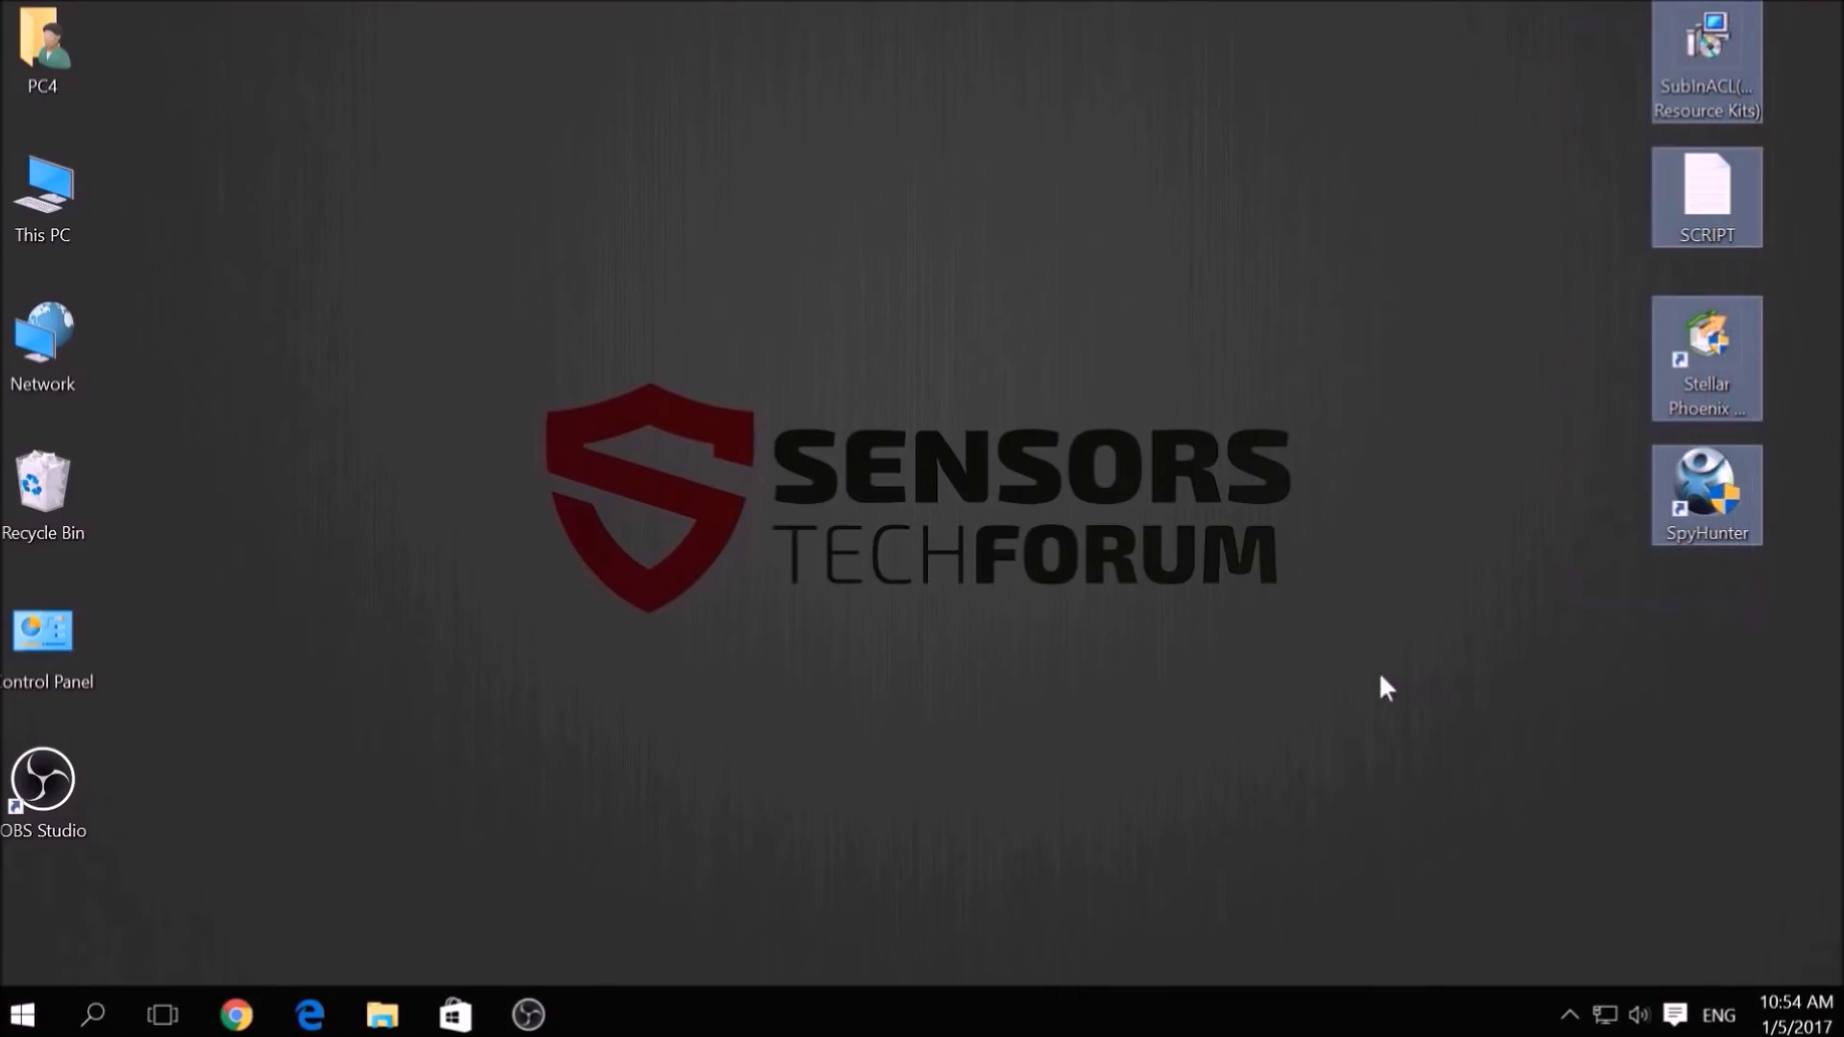
{"action": "left_click", "coordinate": [1314, 687]}
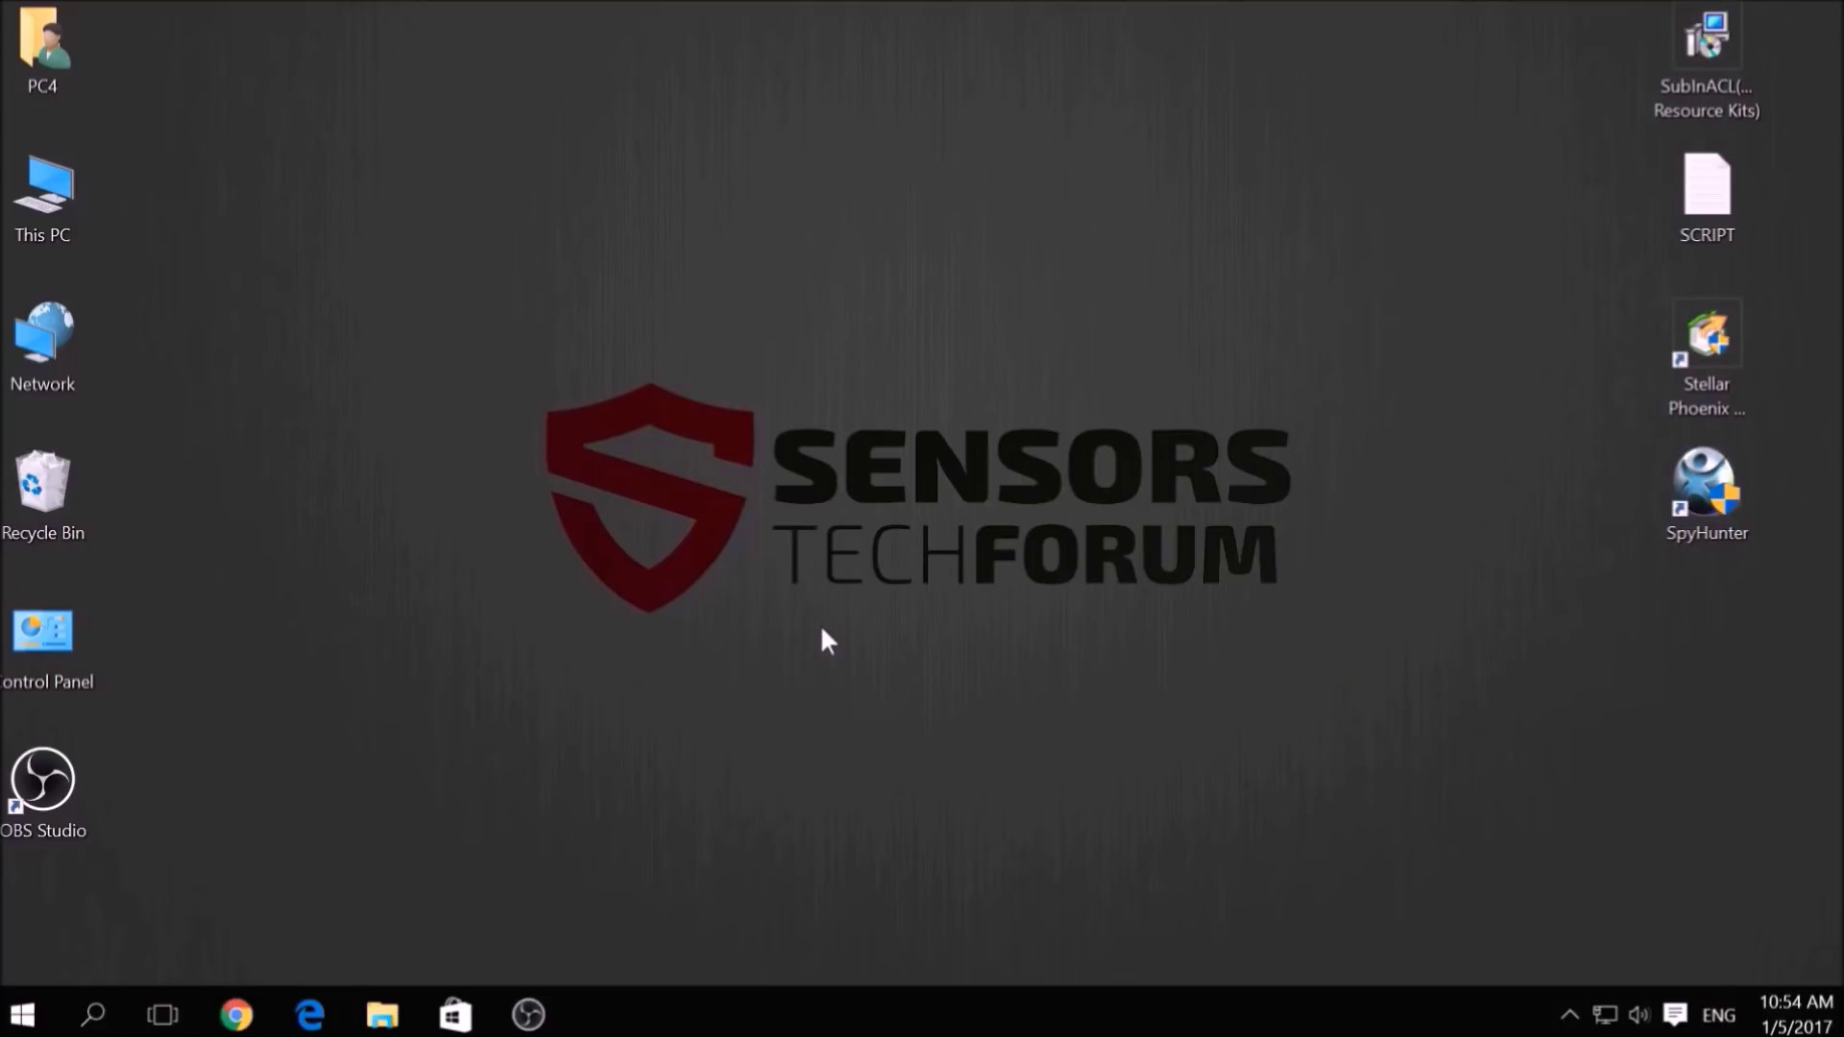
{"action": "key", "text": "super+r"}
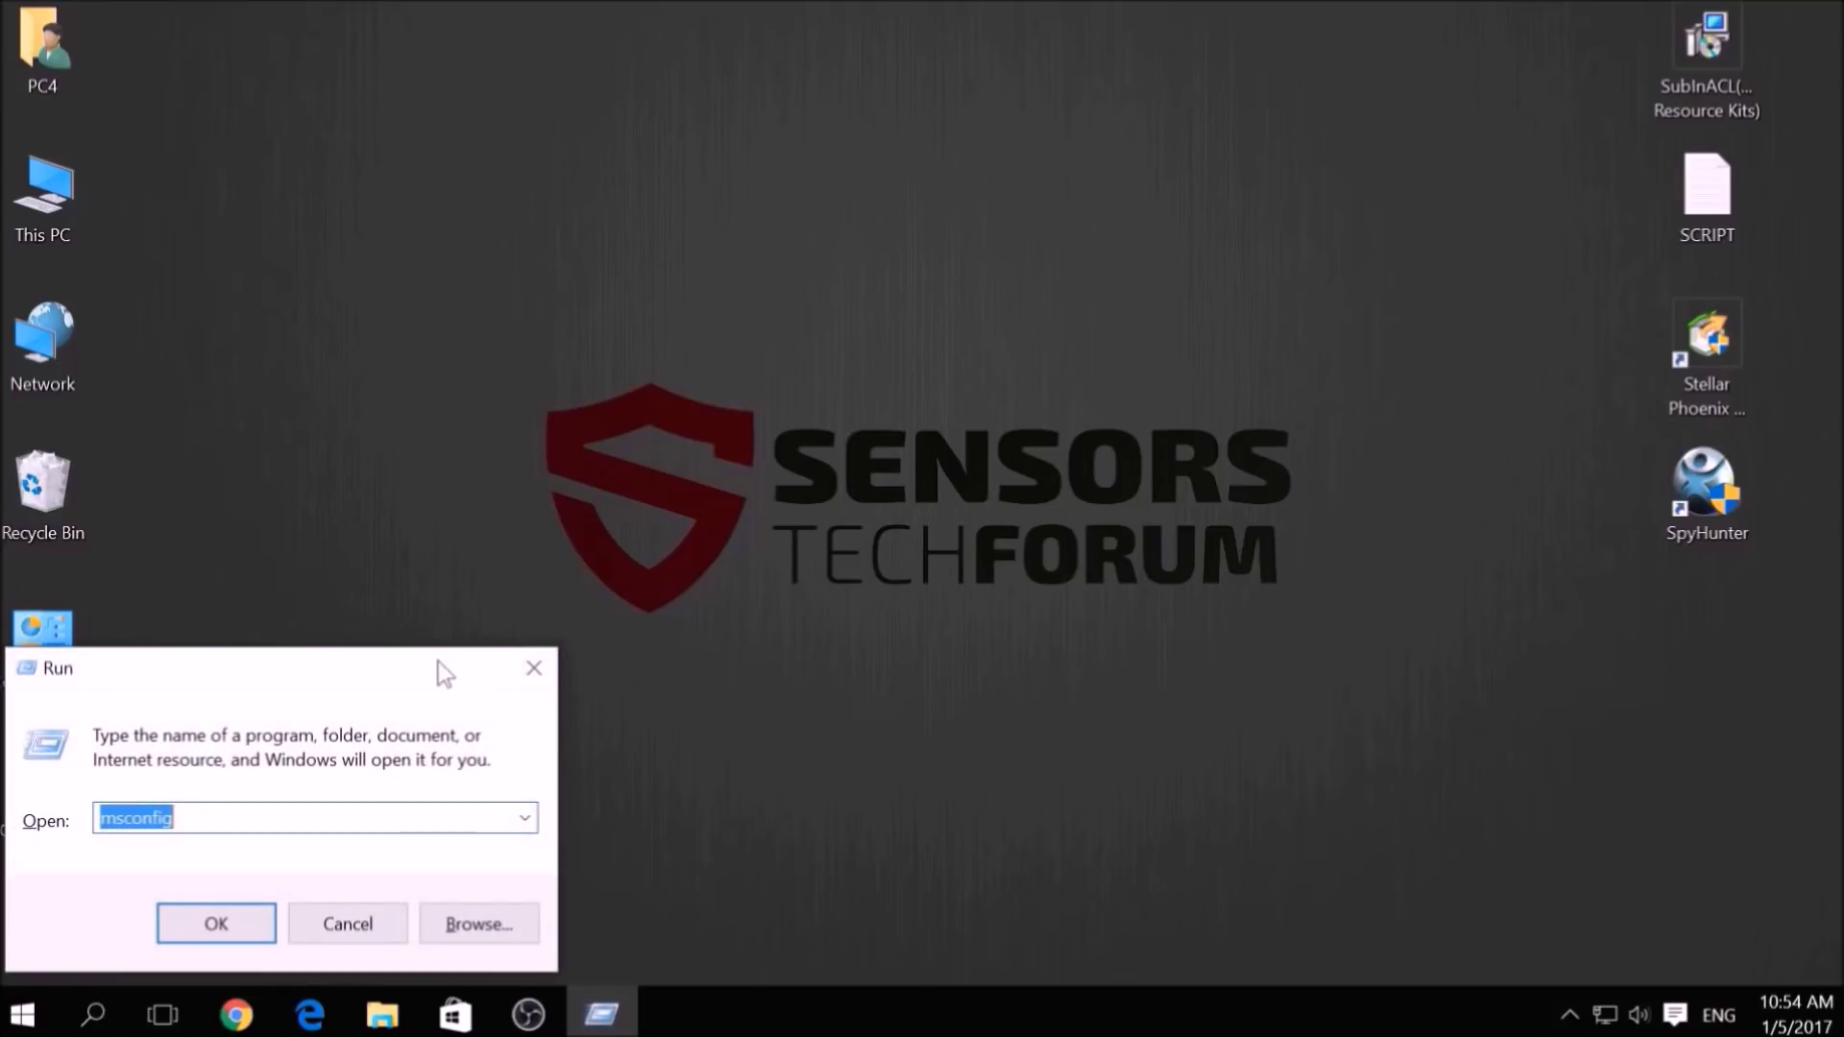
{"action": "key", "text": "BackSpace"}
{"action": "left_click_drag", "start_coordinate": [441, 668], "coordinate": [992, 403]}
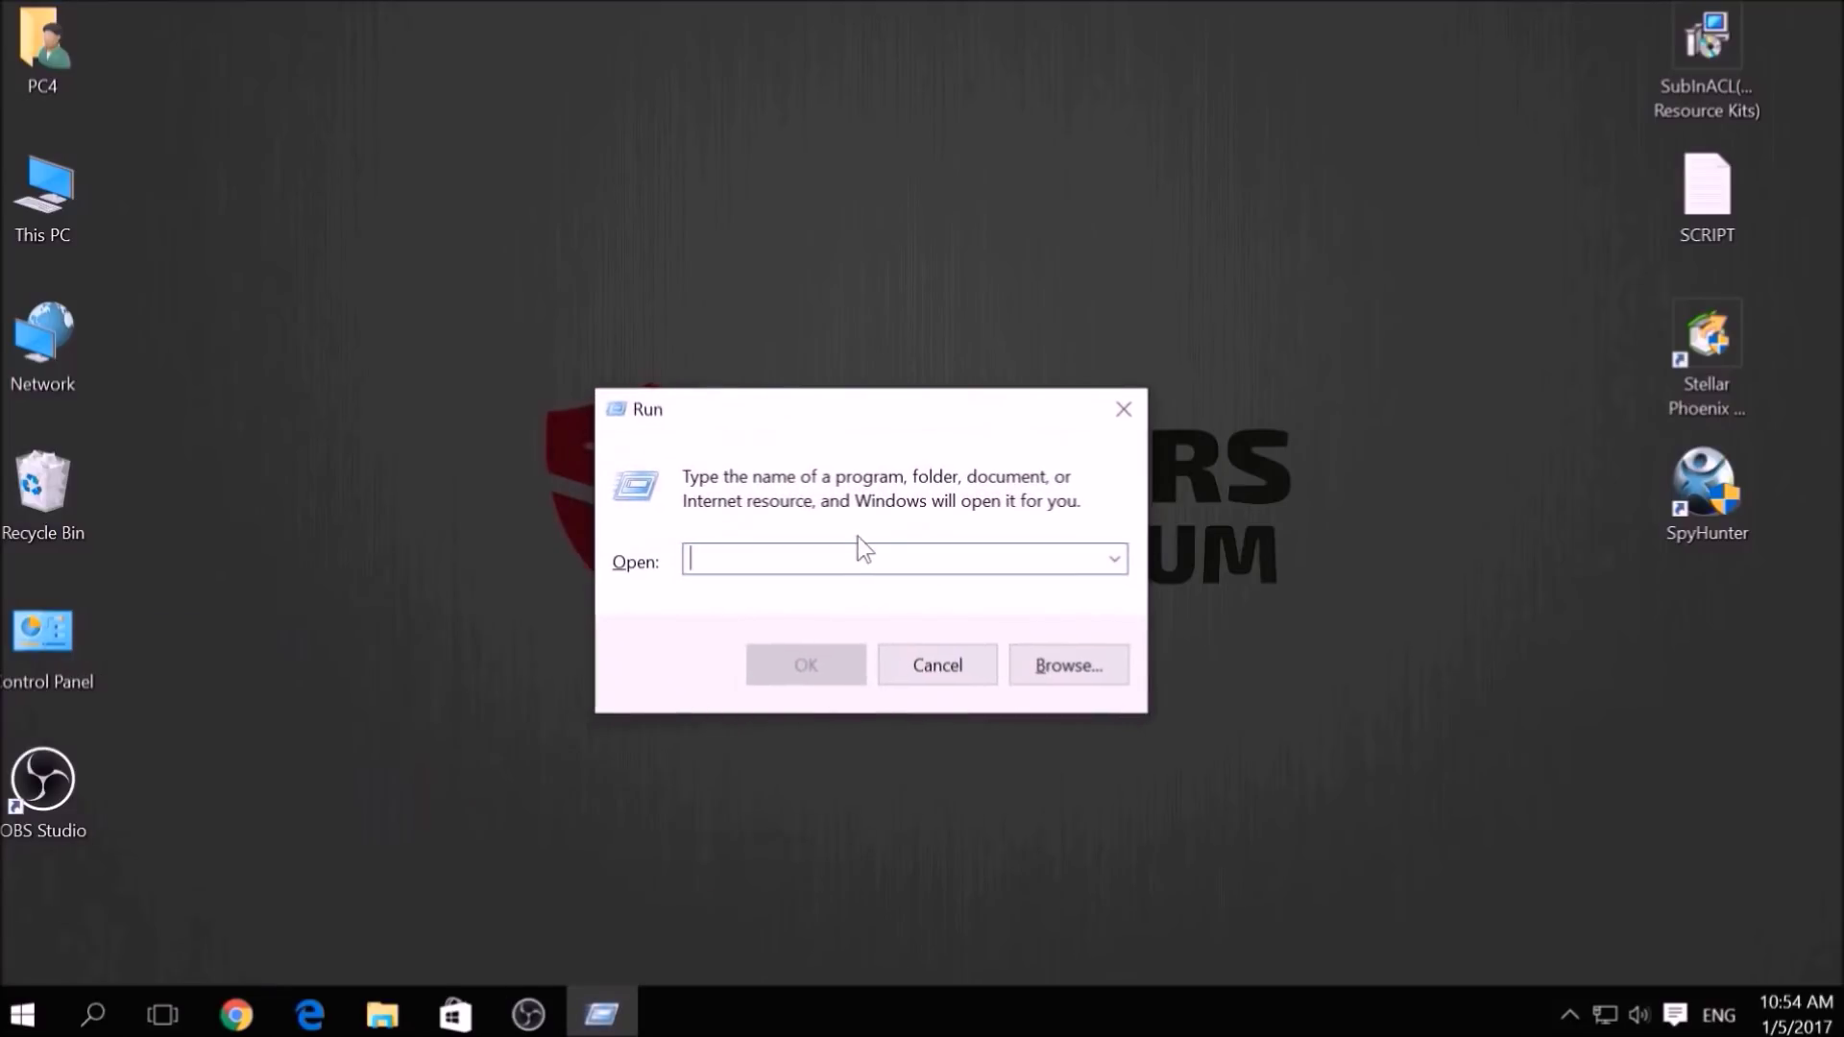
{"action": "type", "text": "m"}
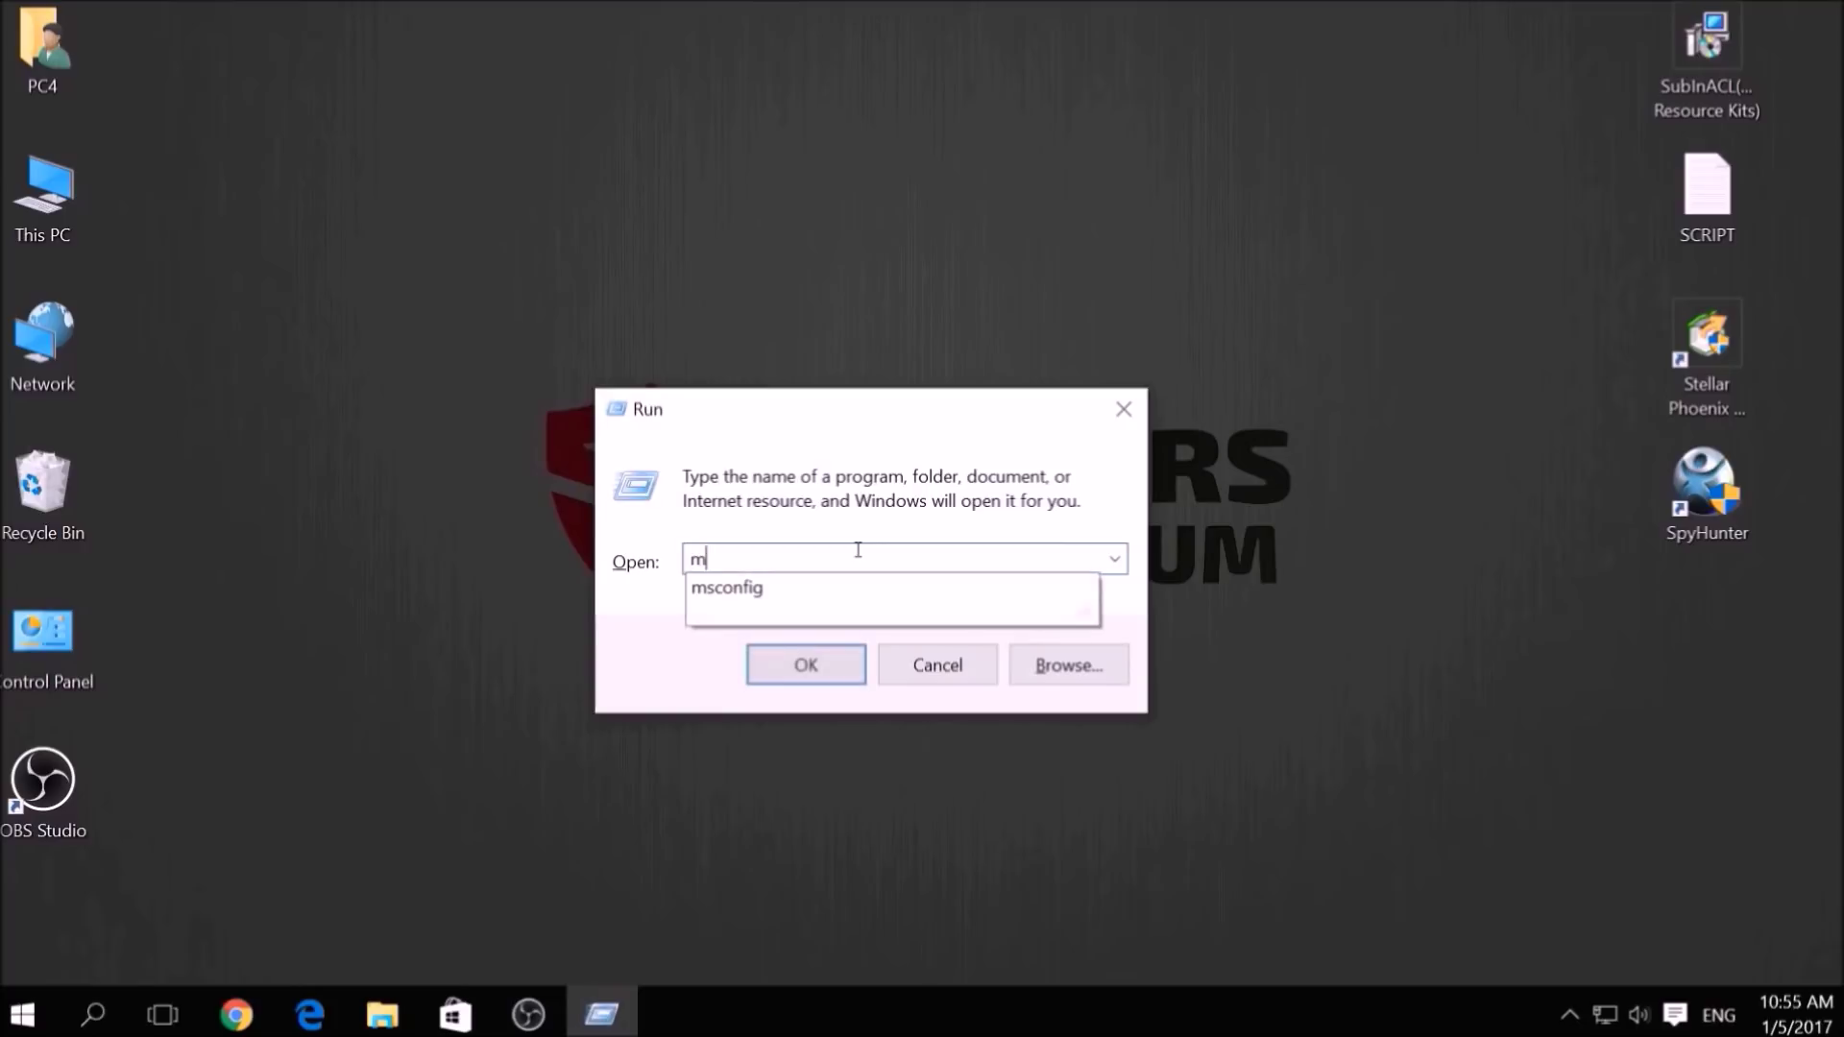
{"action": "type", "text": "sconfig"}
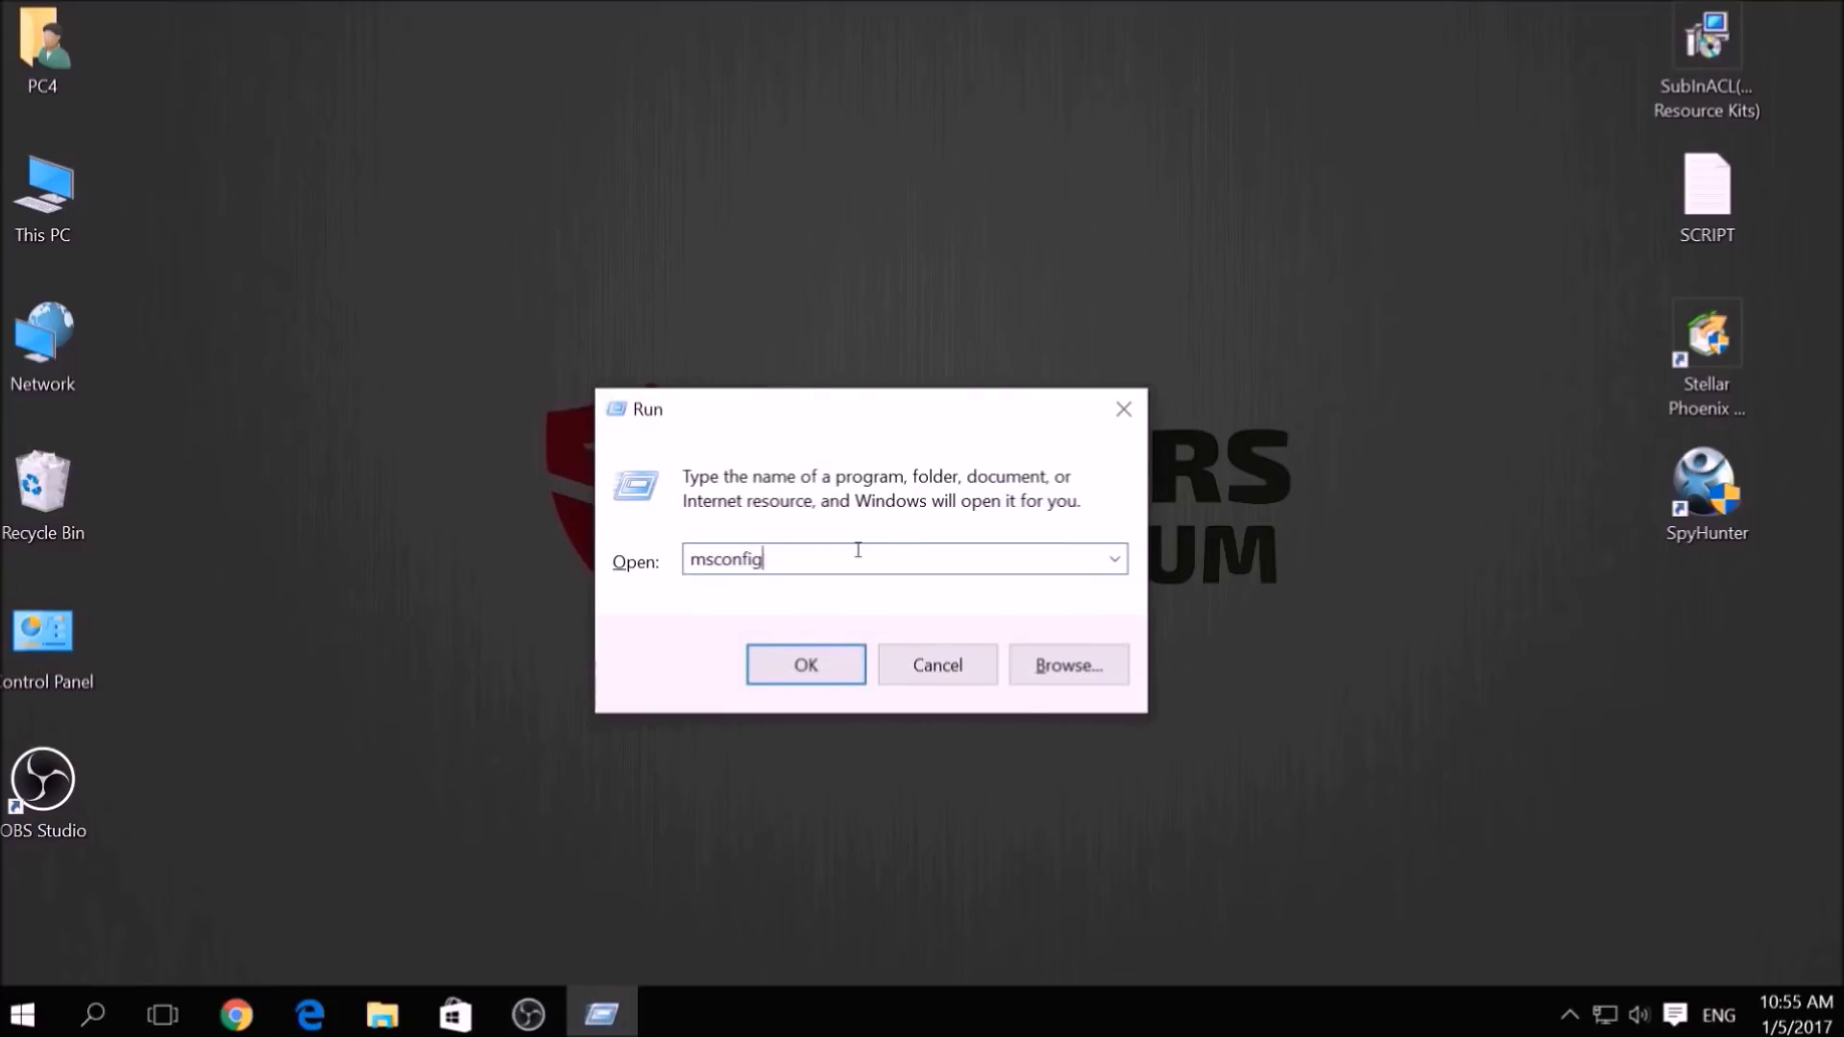
Step: Set Safe boot with the Network option on the Boot tab, apply and confirm
{"action": "left_click", "coordinate": [806, 663]}
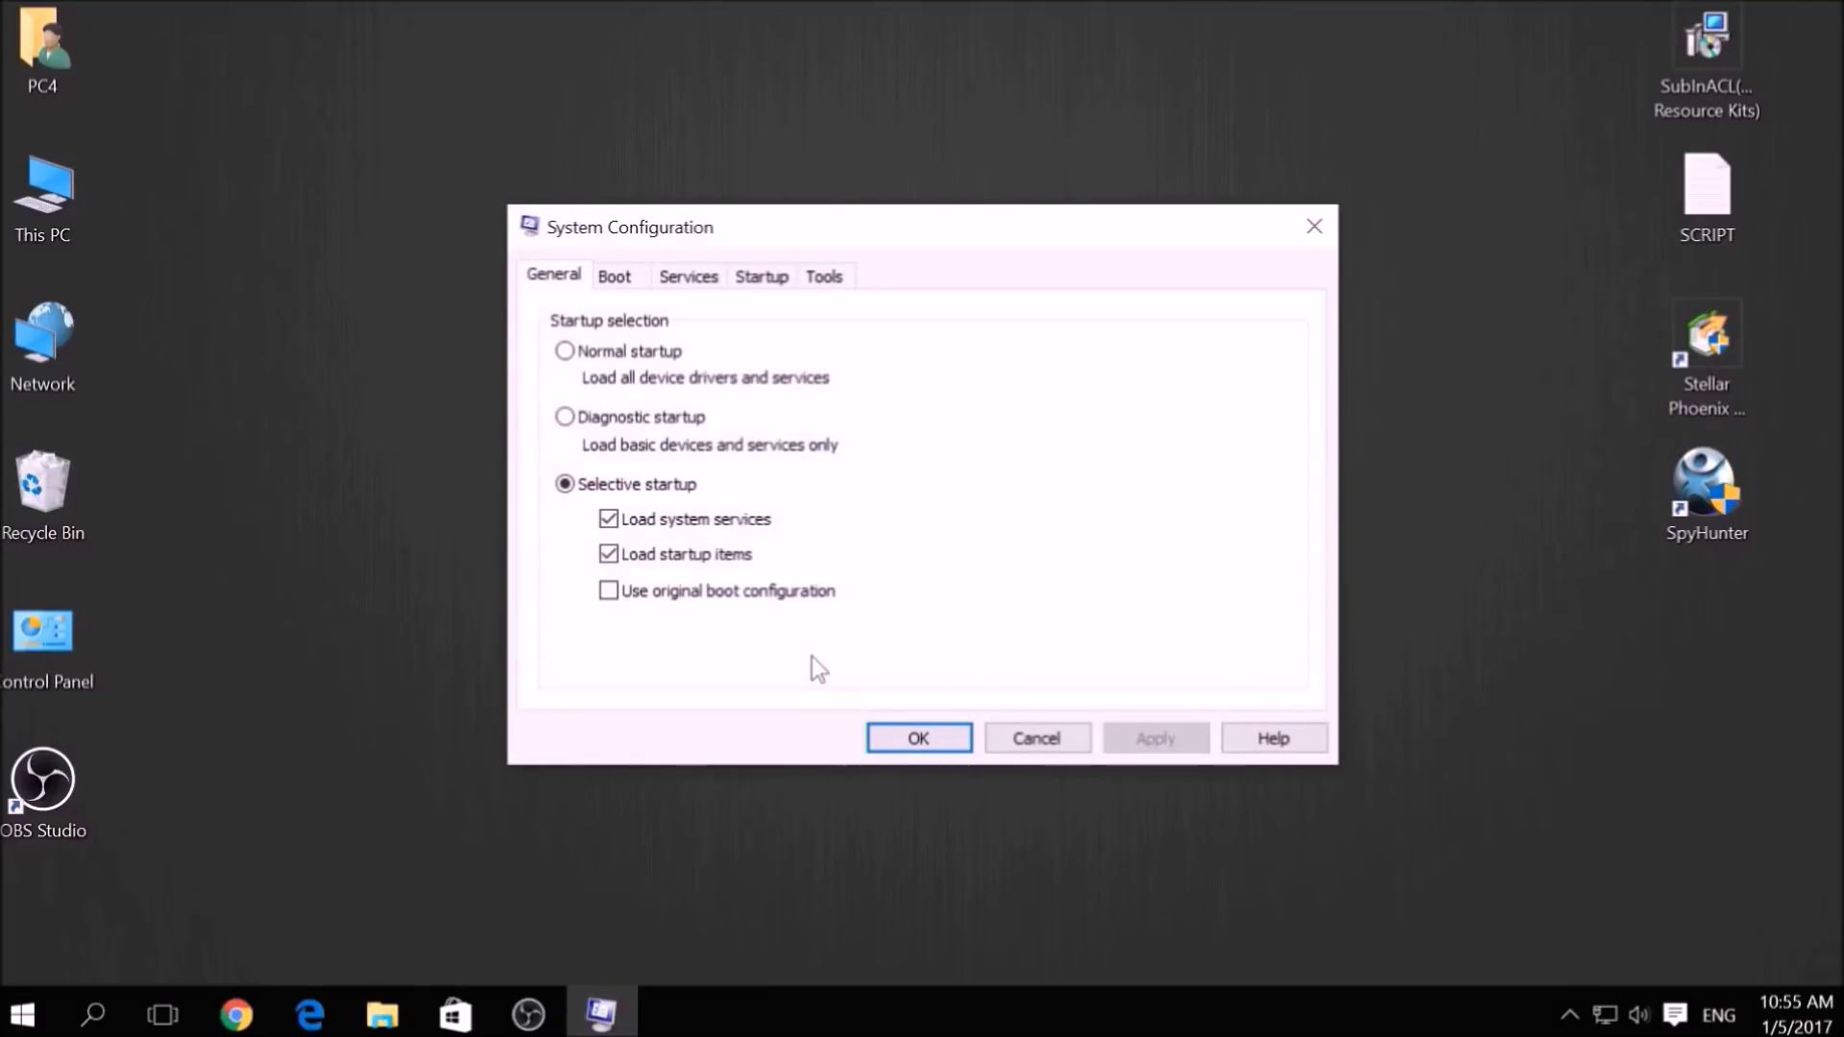
{"action": "left_click", "coordinate": [637, 284]}
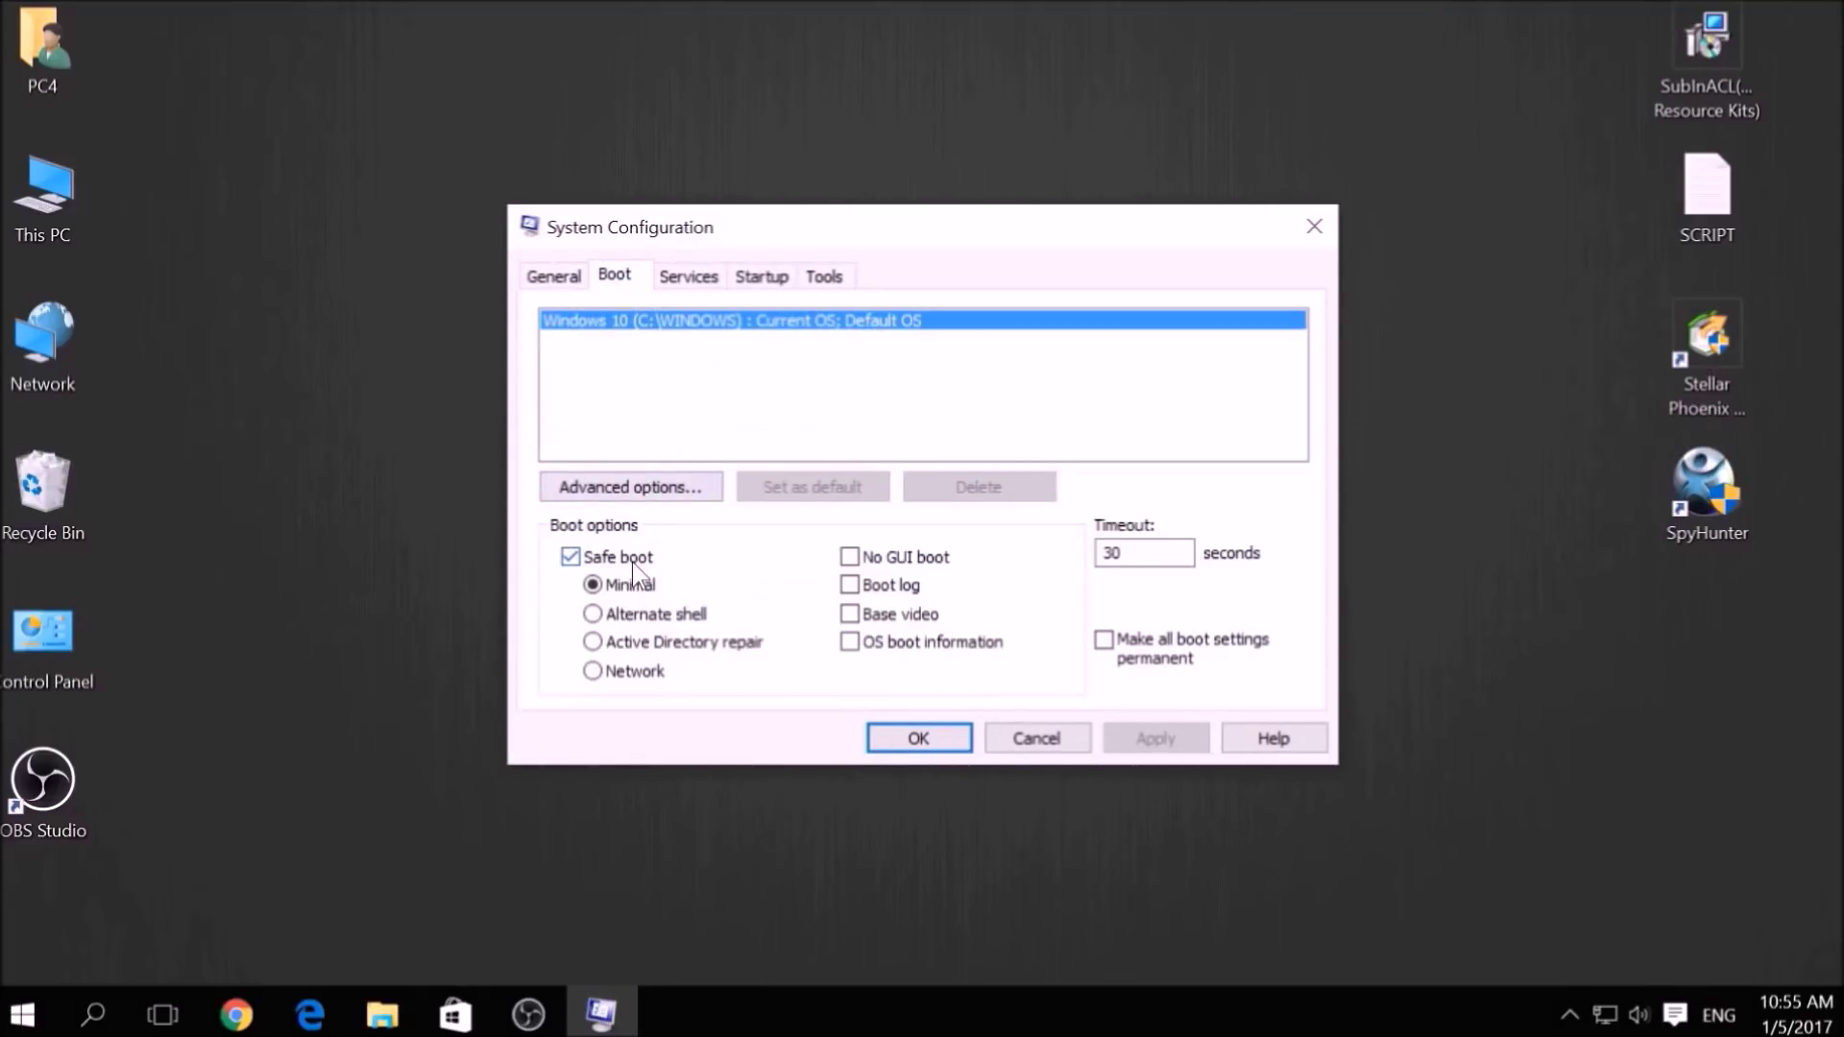
{"action": "left_click", "coordinate": [637, 673]}
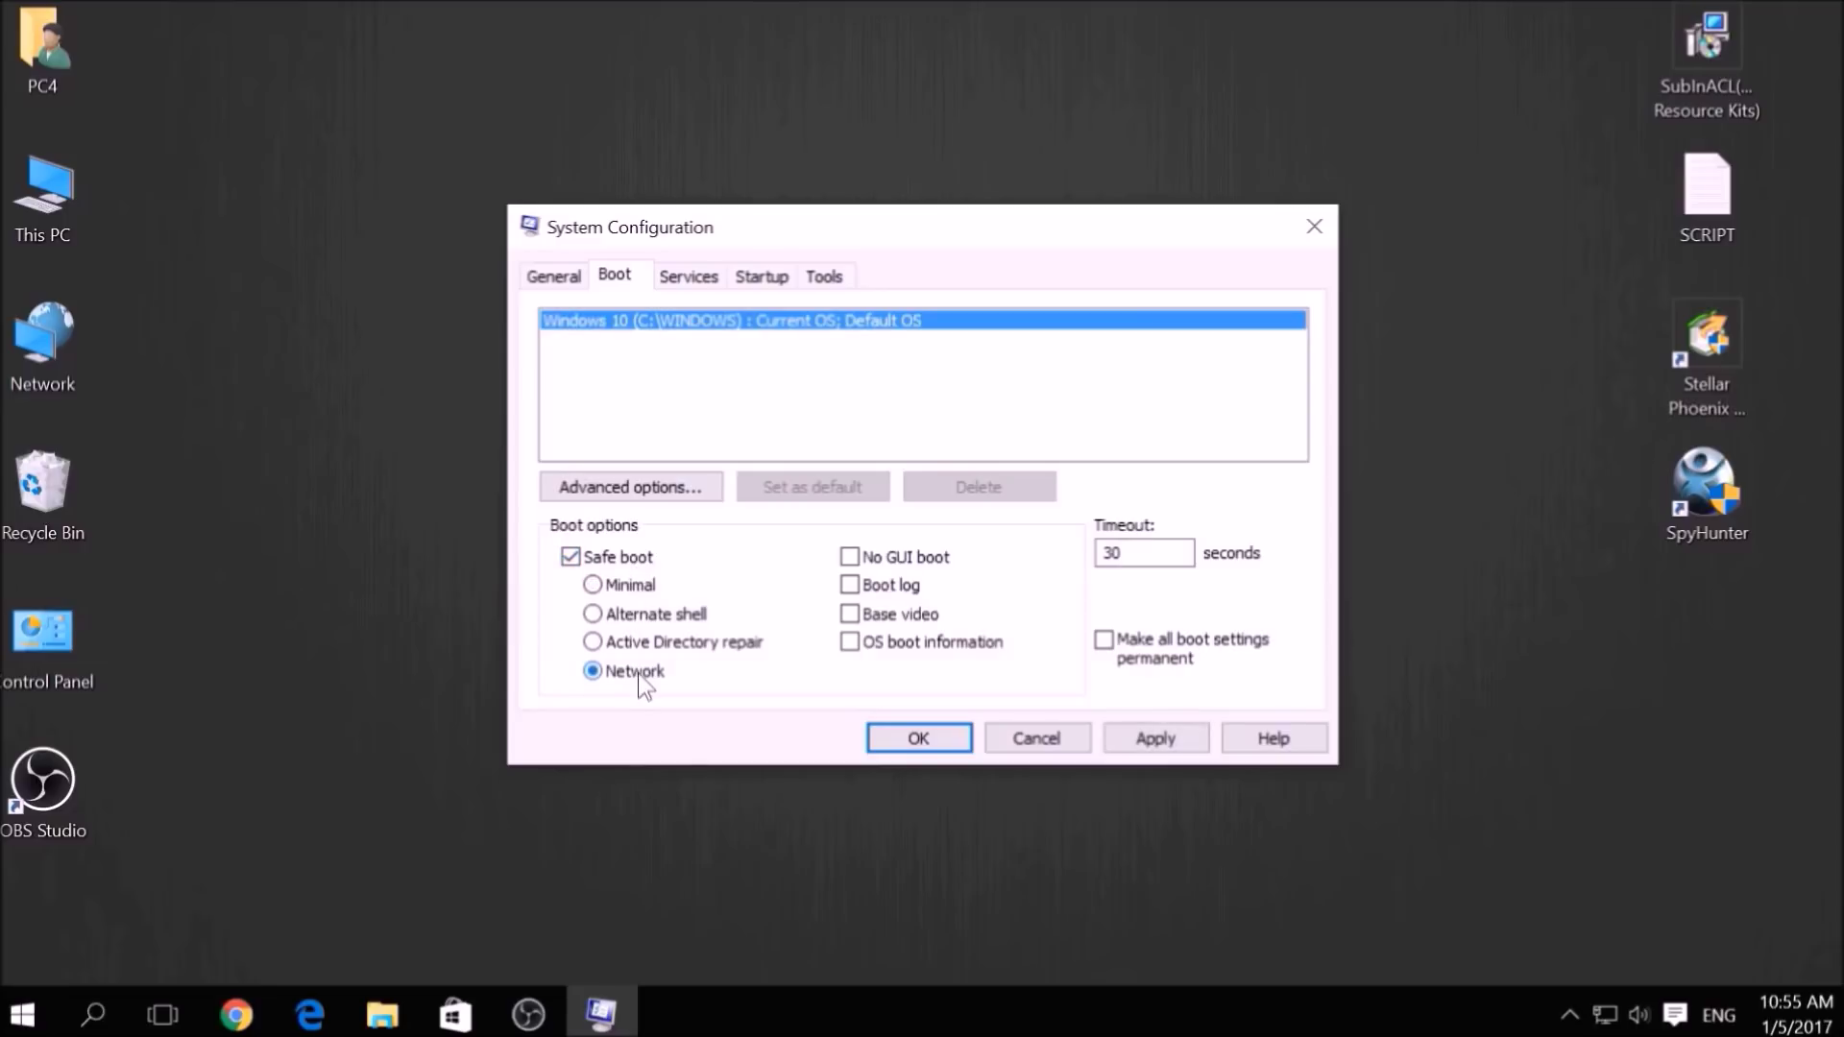
{"action": "left_click", "coordinate": [1117, 732]}
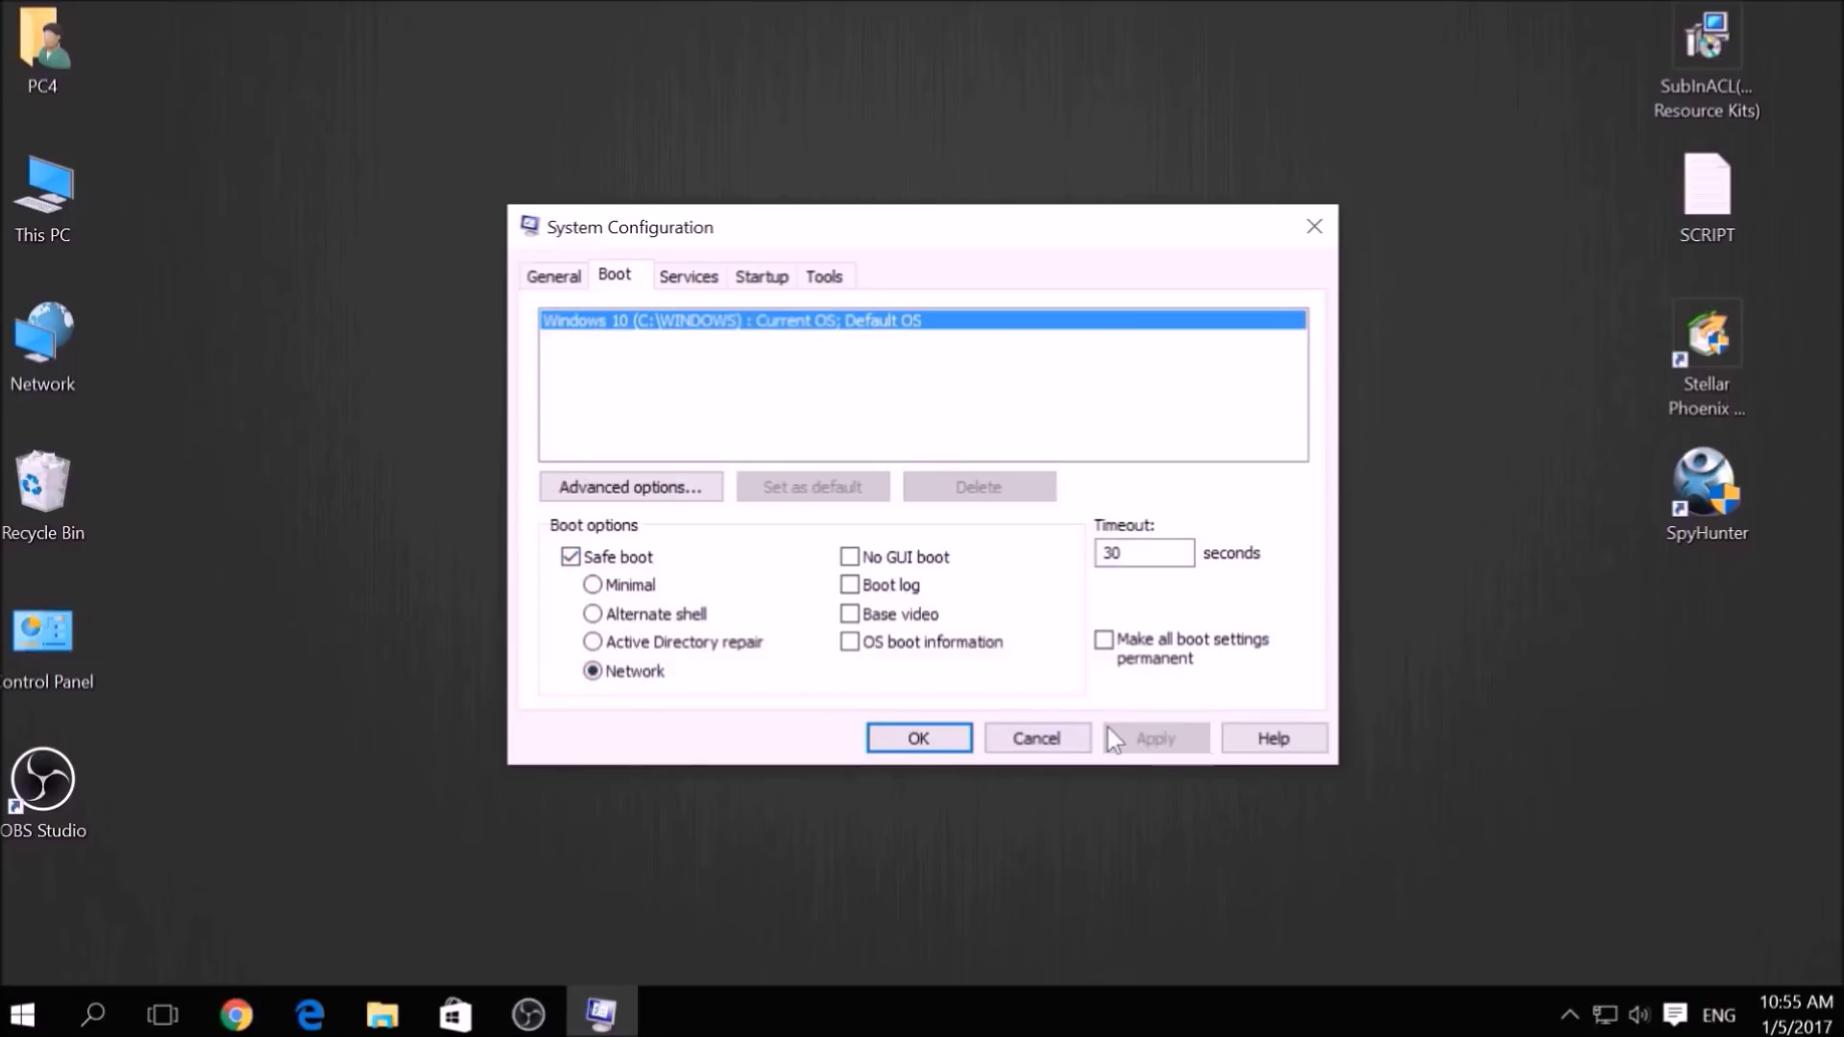
{"action": "left_click", "coordinate": [894, 739]}
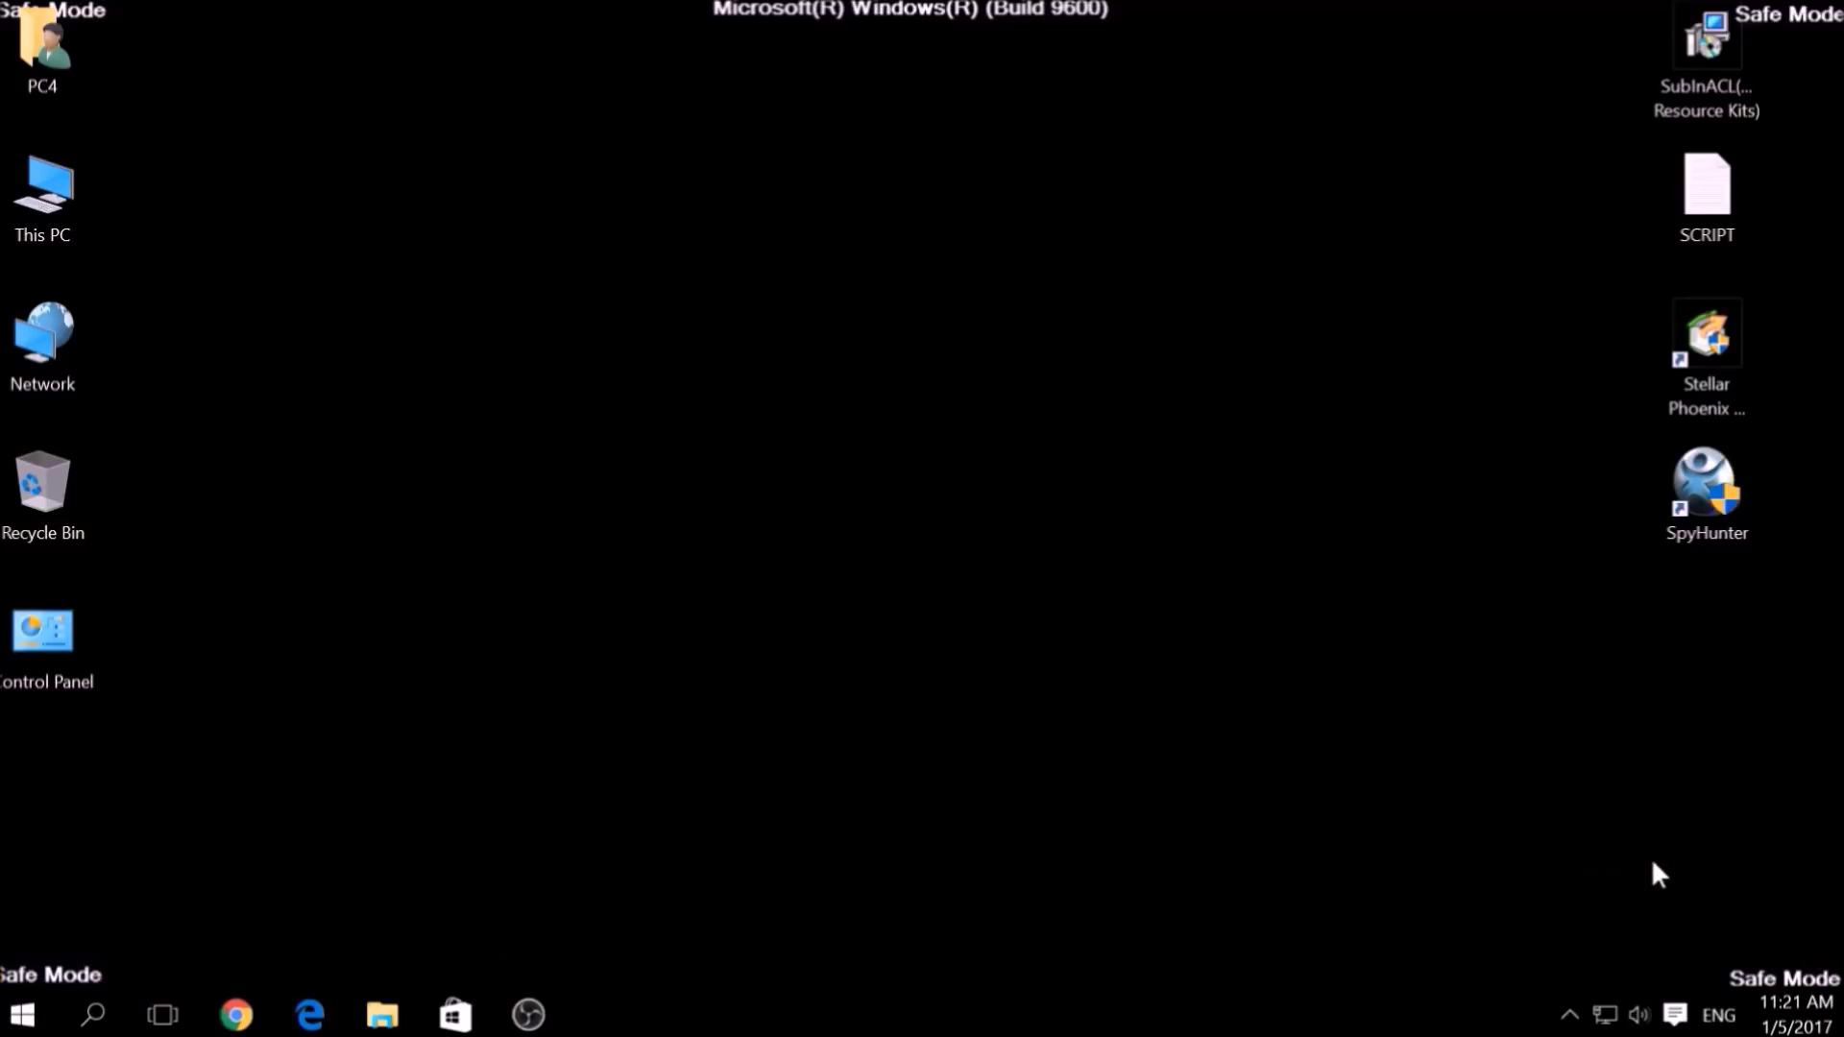
{"action": "left_click_drag", "start_coordinate": [1651, 858], "coordinate": [1842, 1017]}
{"action": "left_click", "coordinate": [1685, 113]}
{"action": "left_click", "coordinate": [1711, 203], "text": "ctrl"}
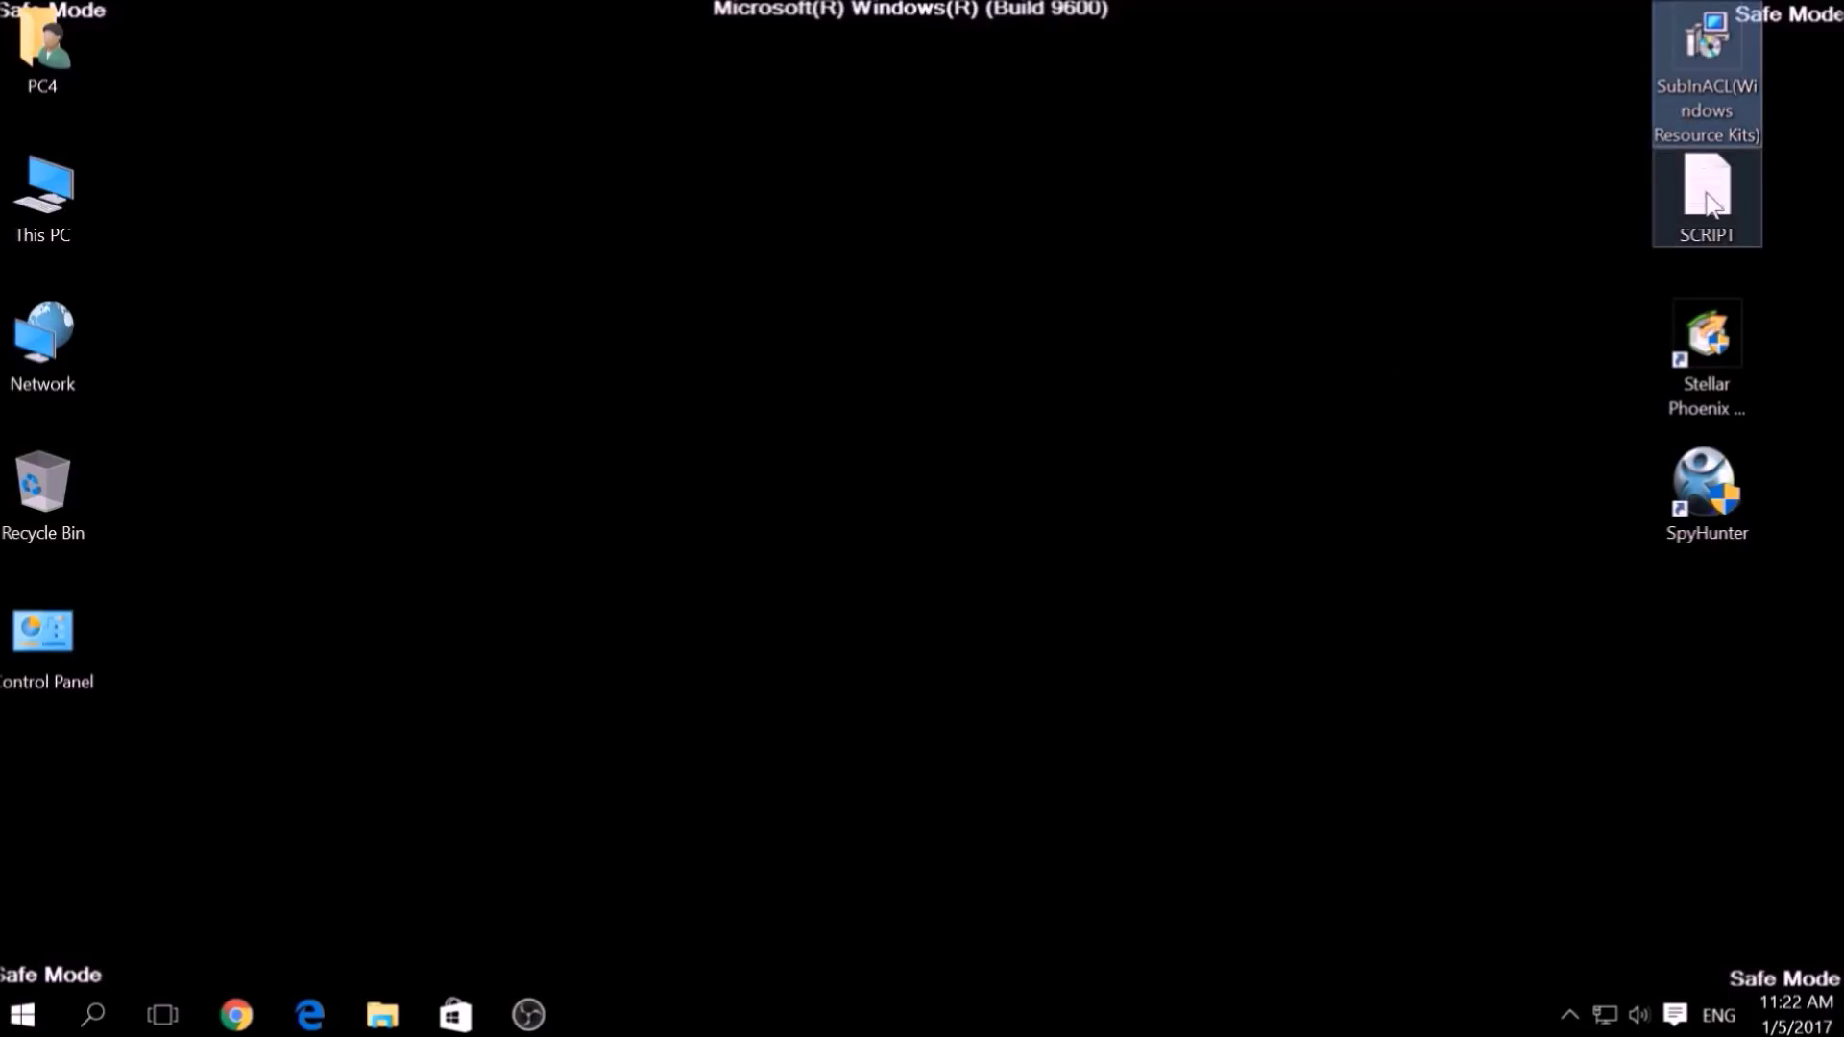
{"action": "double_click", "coordinate": [1710, 202]}
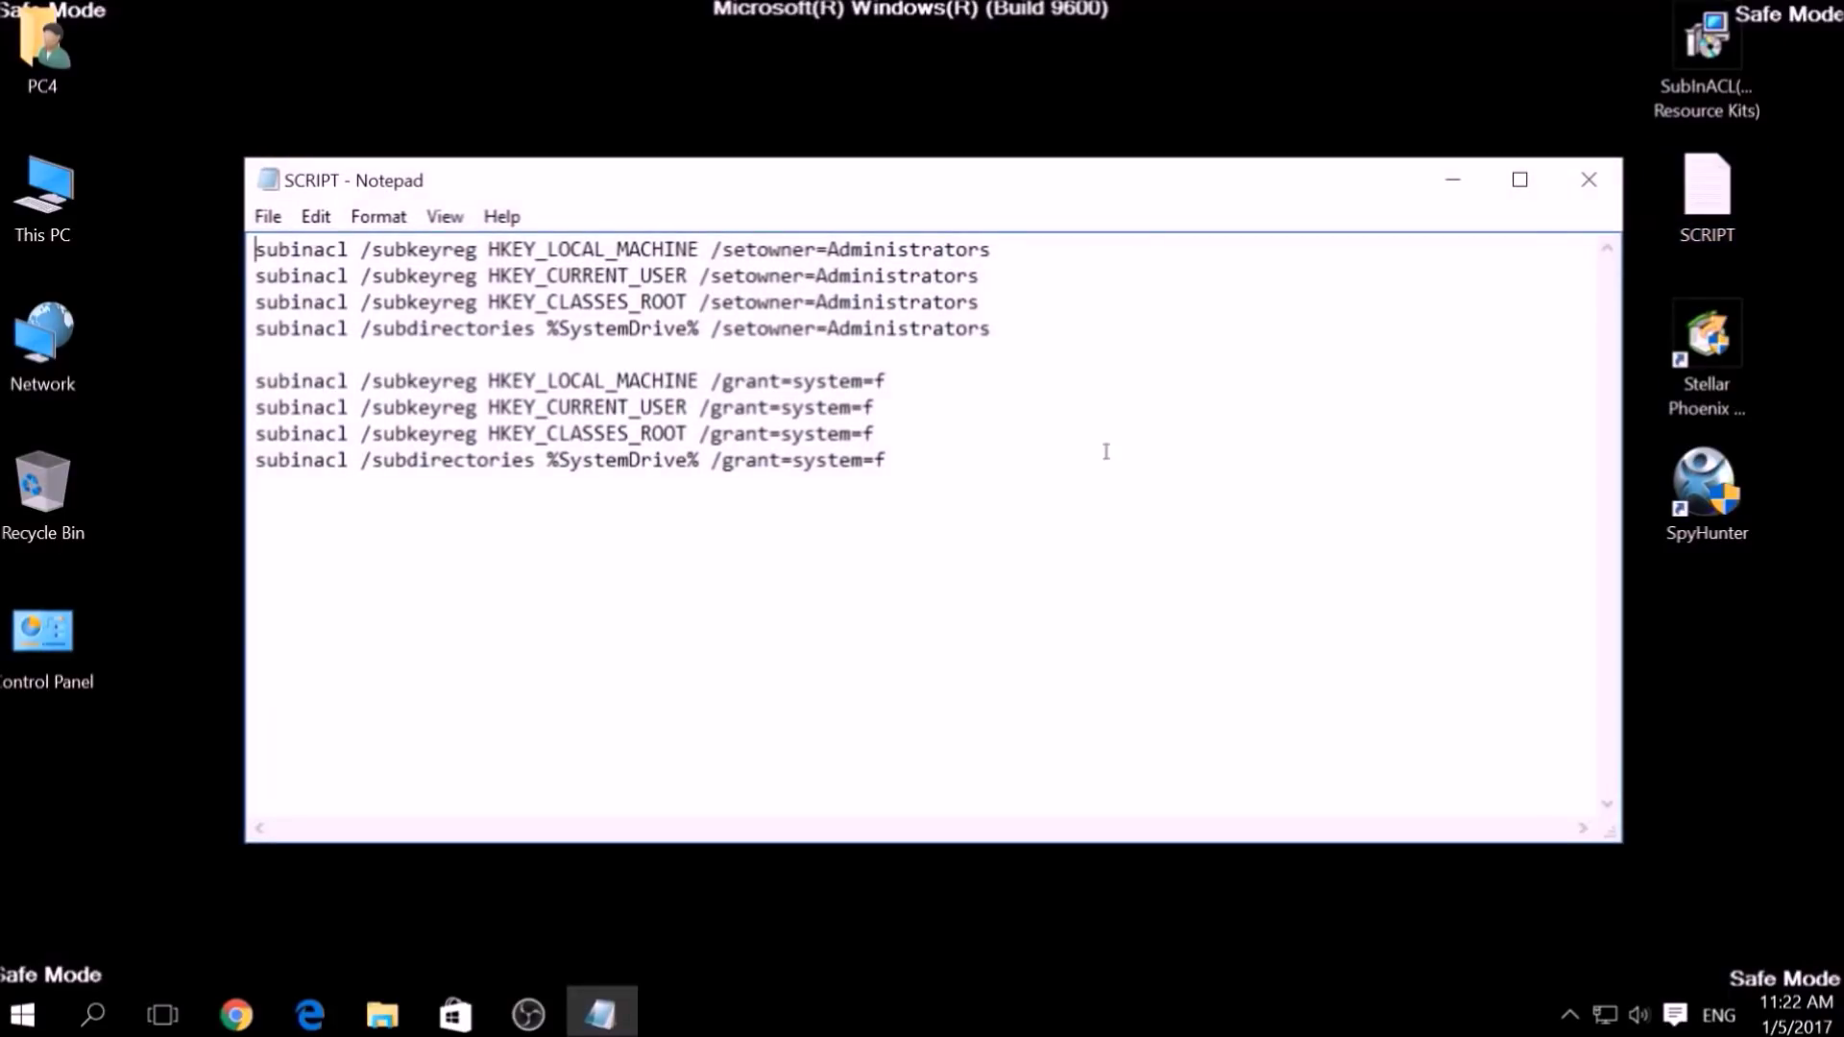
Step: Copy all of SCRIPT's subinacl commands, then minimize the Notepad window
{"action": "key", "text": "ctrl+a"}
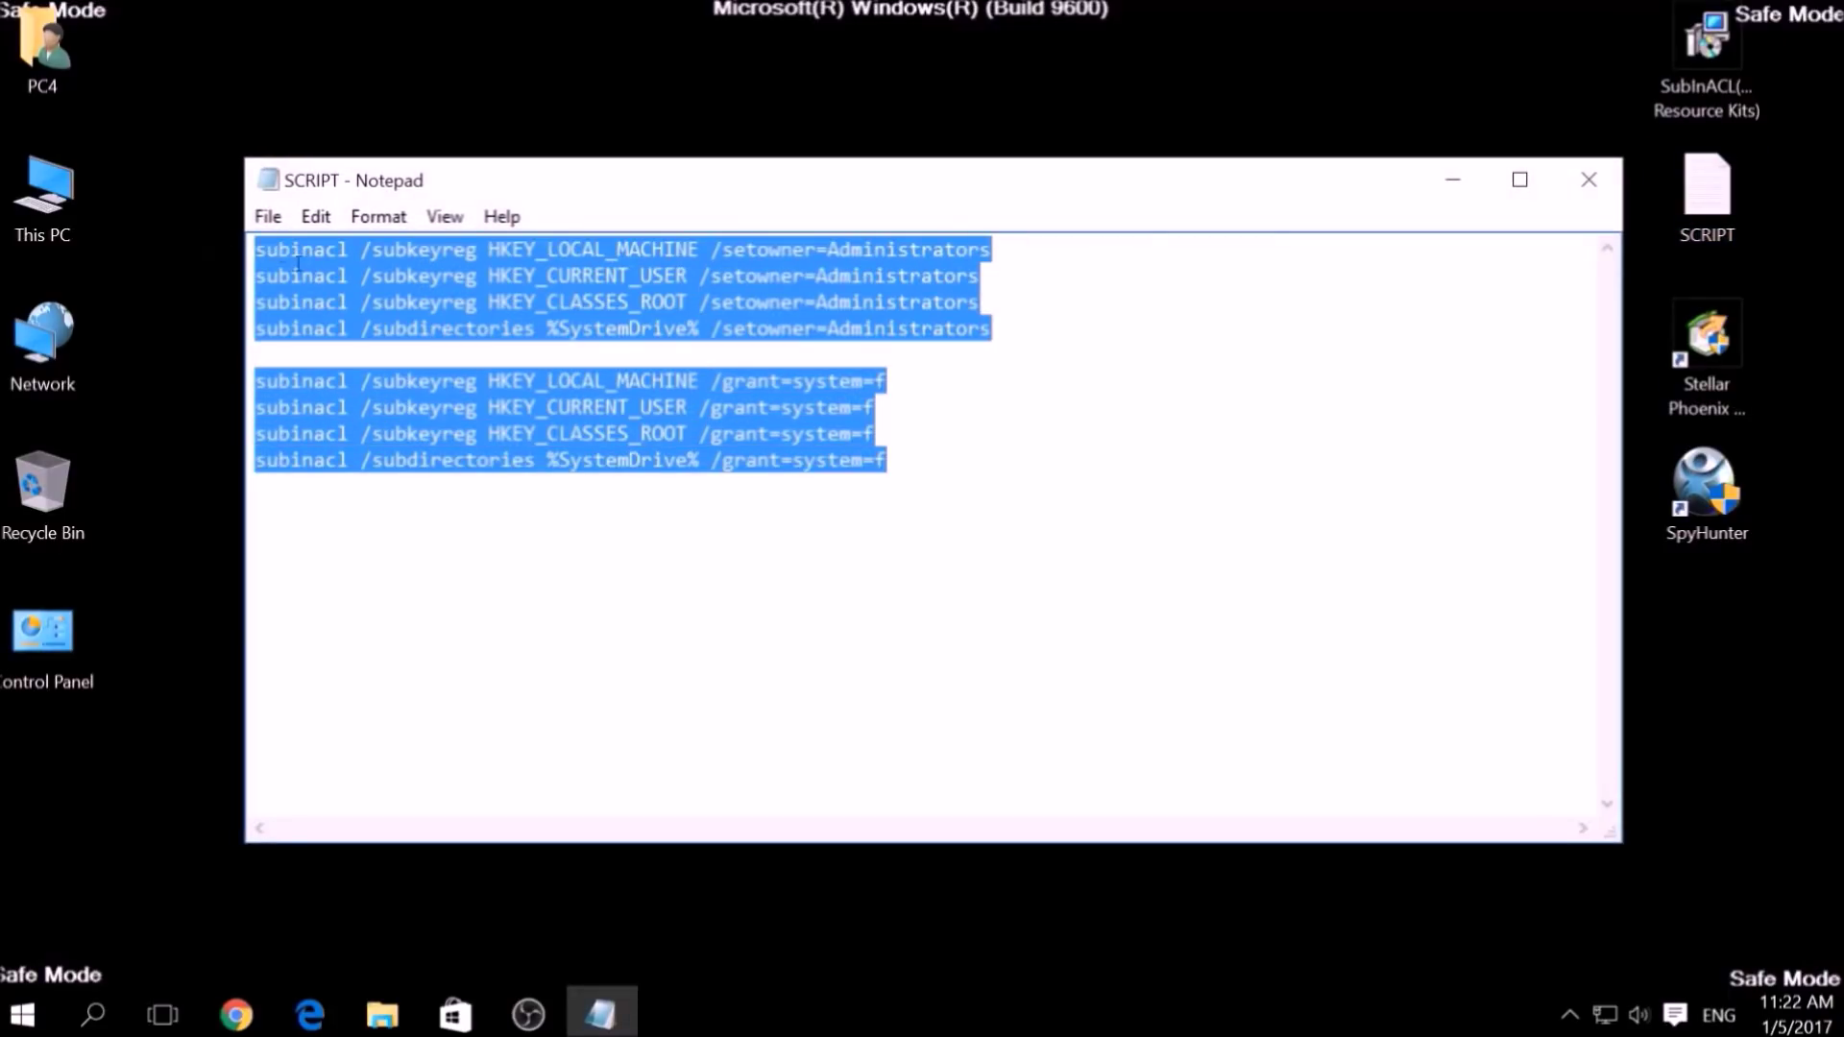
{"action": "right_click", "coordinate": [492, 274]}
{"action": "left_click", "coordinate": [554, 362]}
{"action": "left_click", "coordinate": [552, 329]}
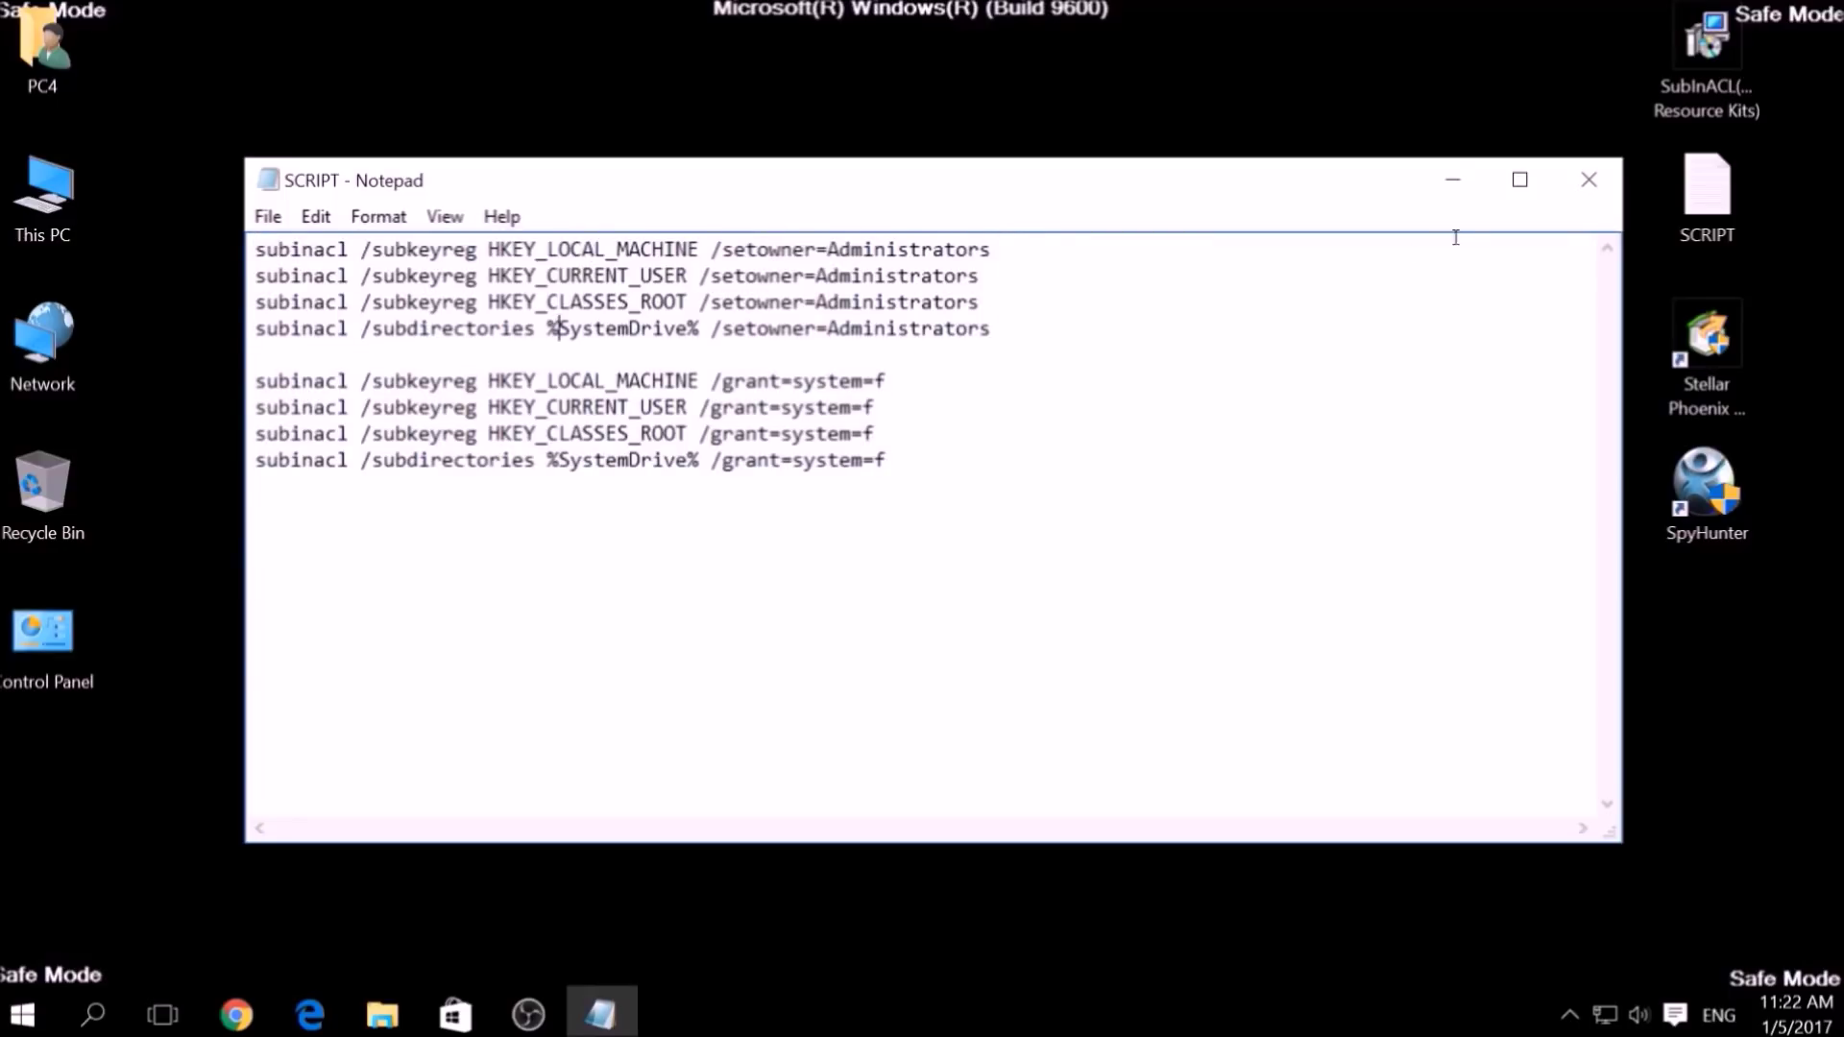
{"action": "left_click", "coordinate": [1466, 191]}
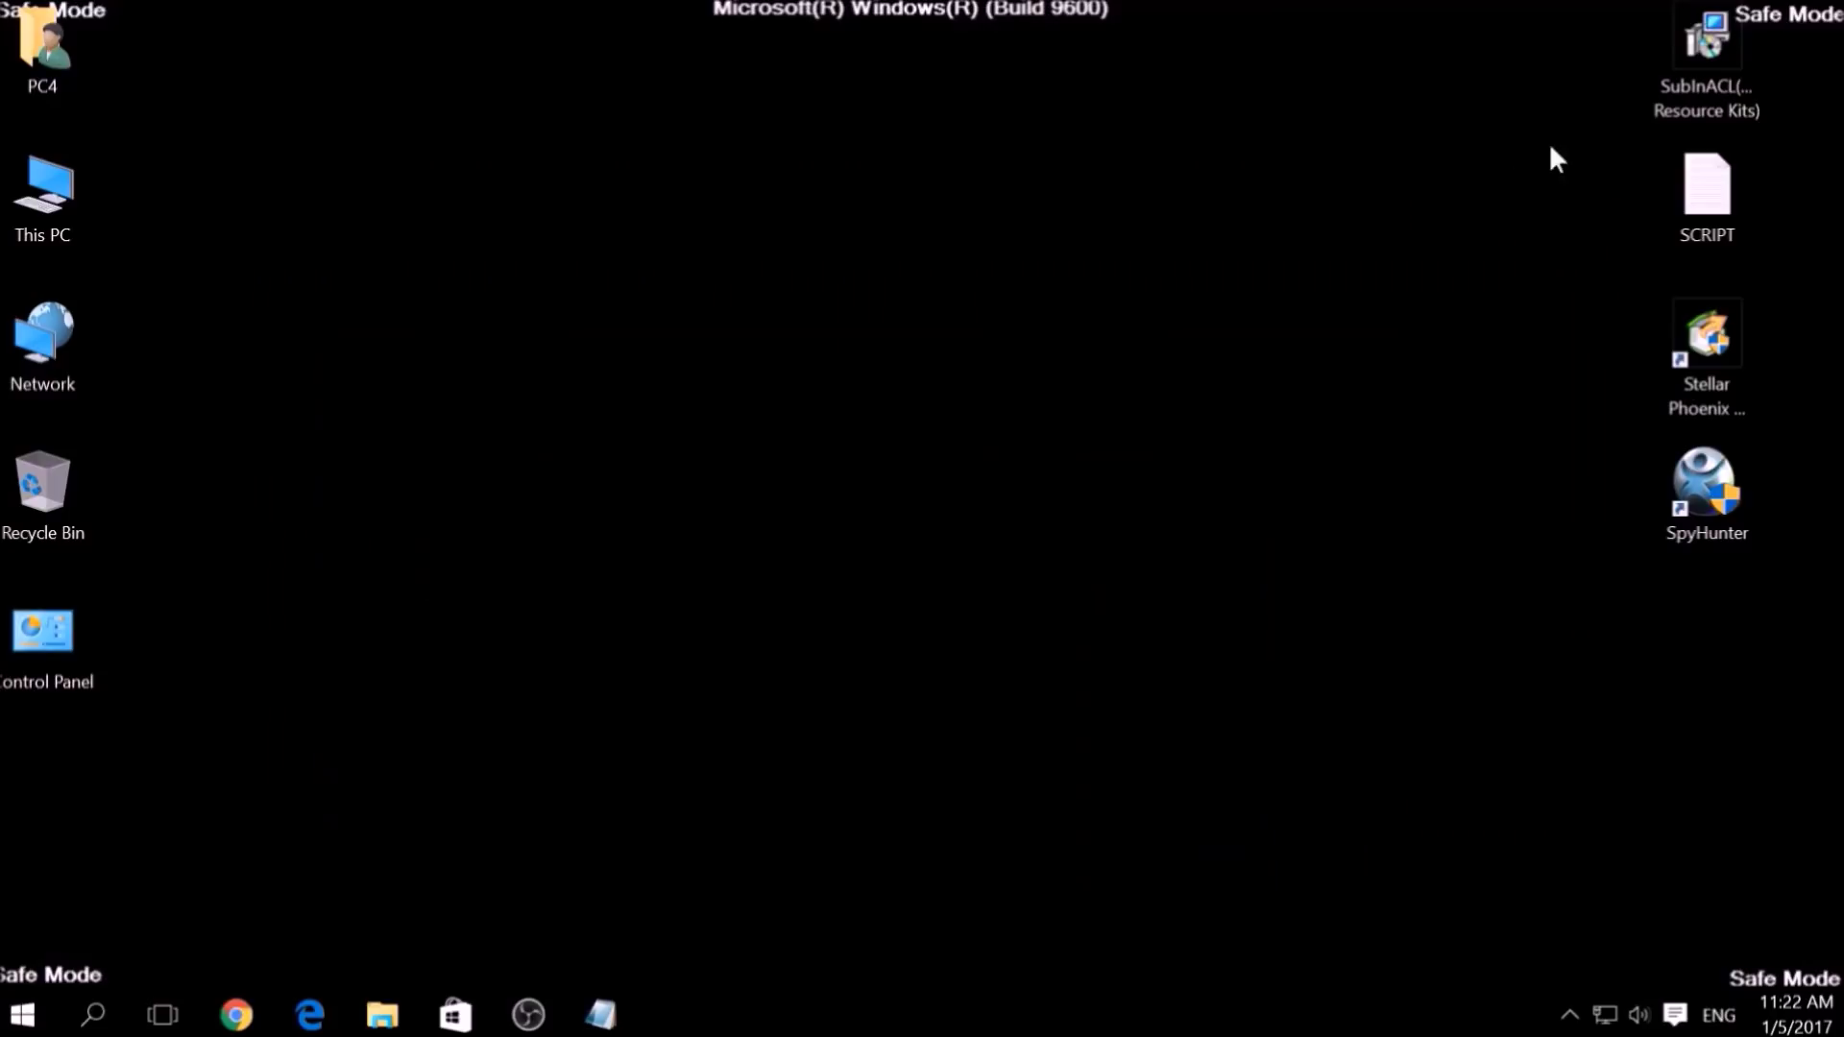
Step: Install SubInACL to the default Resource Kit Tools folder, accepting the license
{"action": "double_click", "coordinate": [1685, 104]}
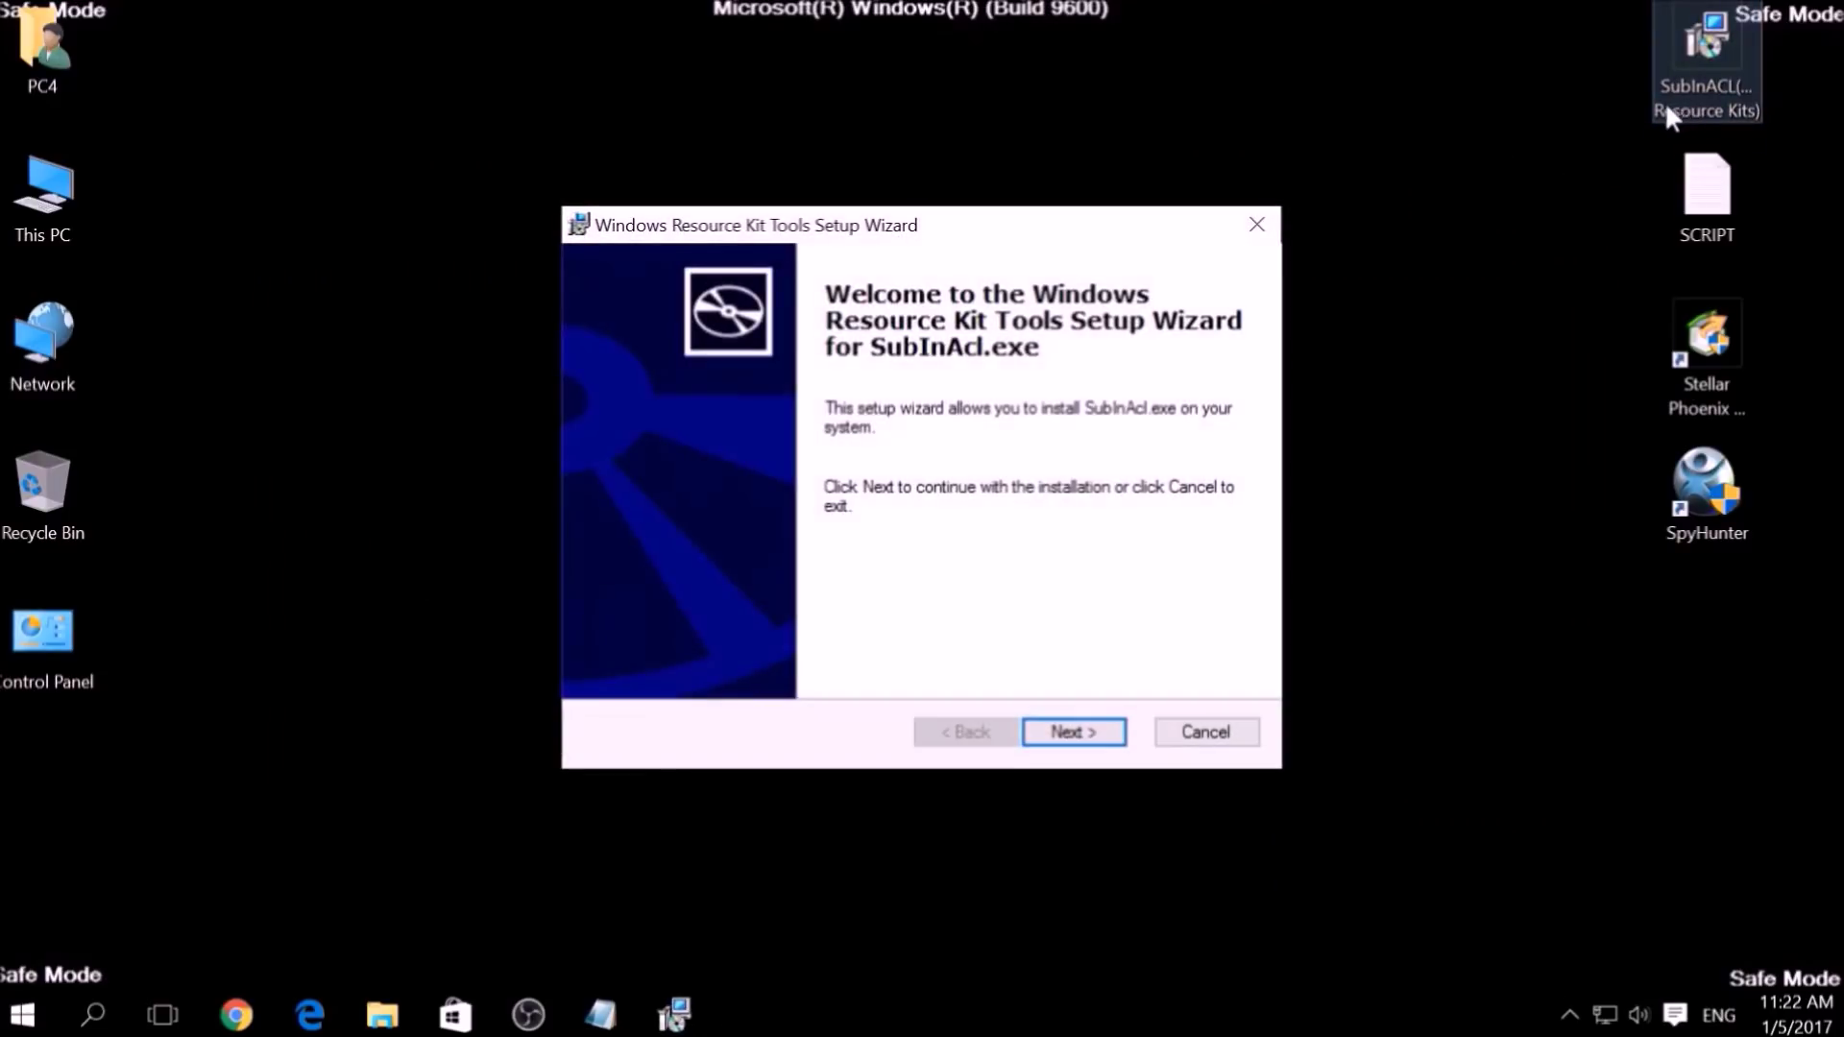
{"action": "left_click", "coordinate": [1072, 730]}
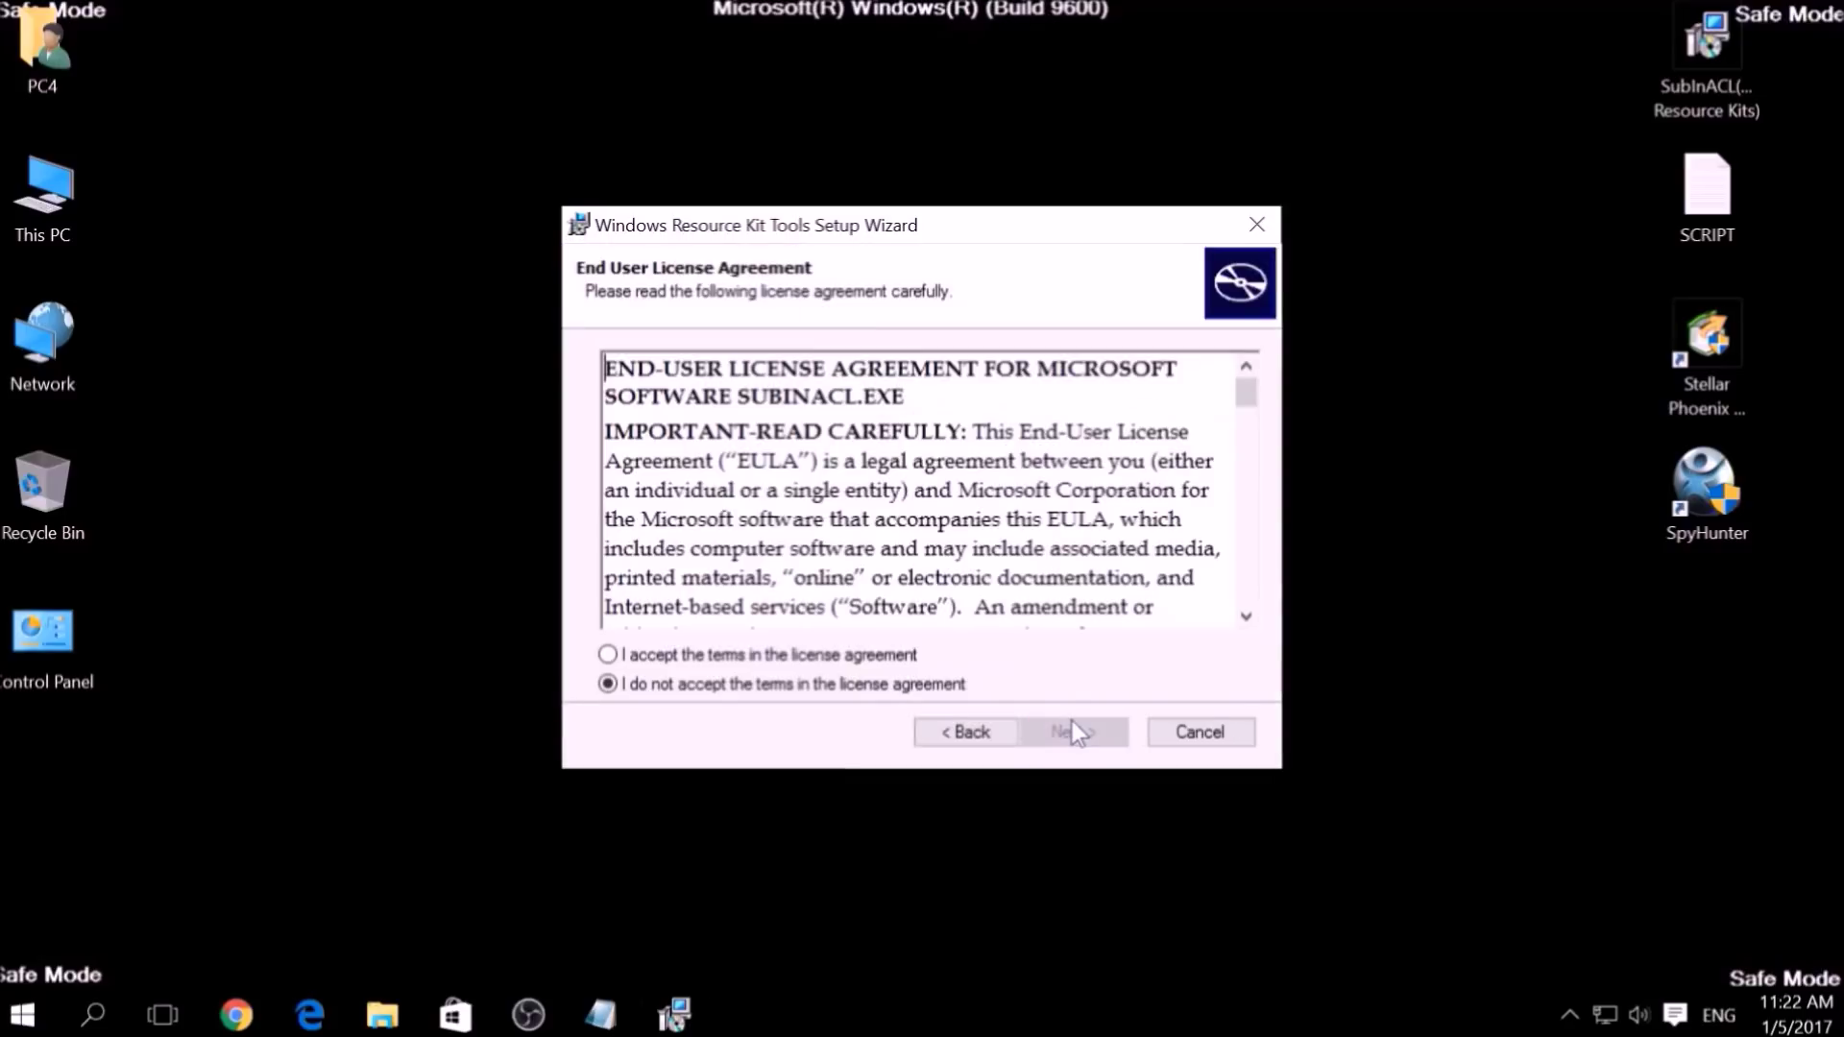
{"action": "left_click", "coordinate": [911, 655]}
{"action": "left_click", "coordinate": [1046, 731]}
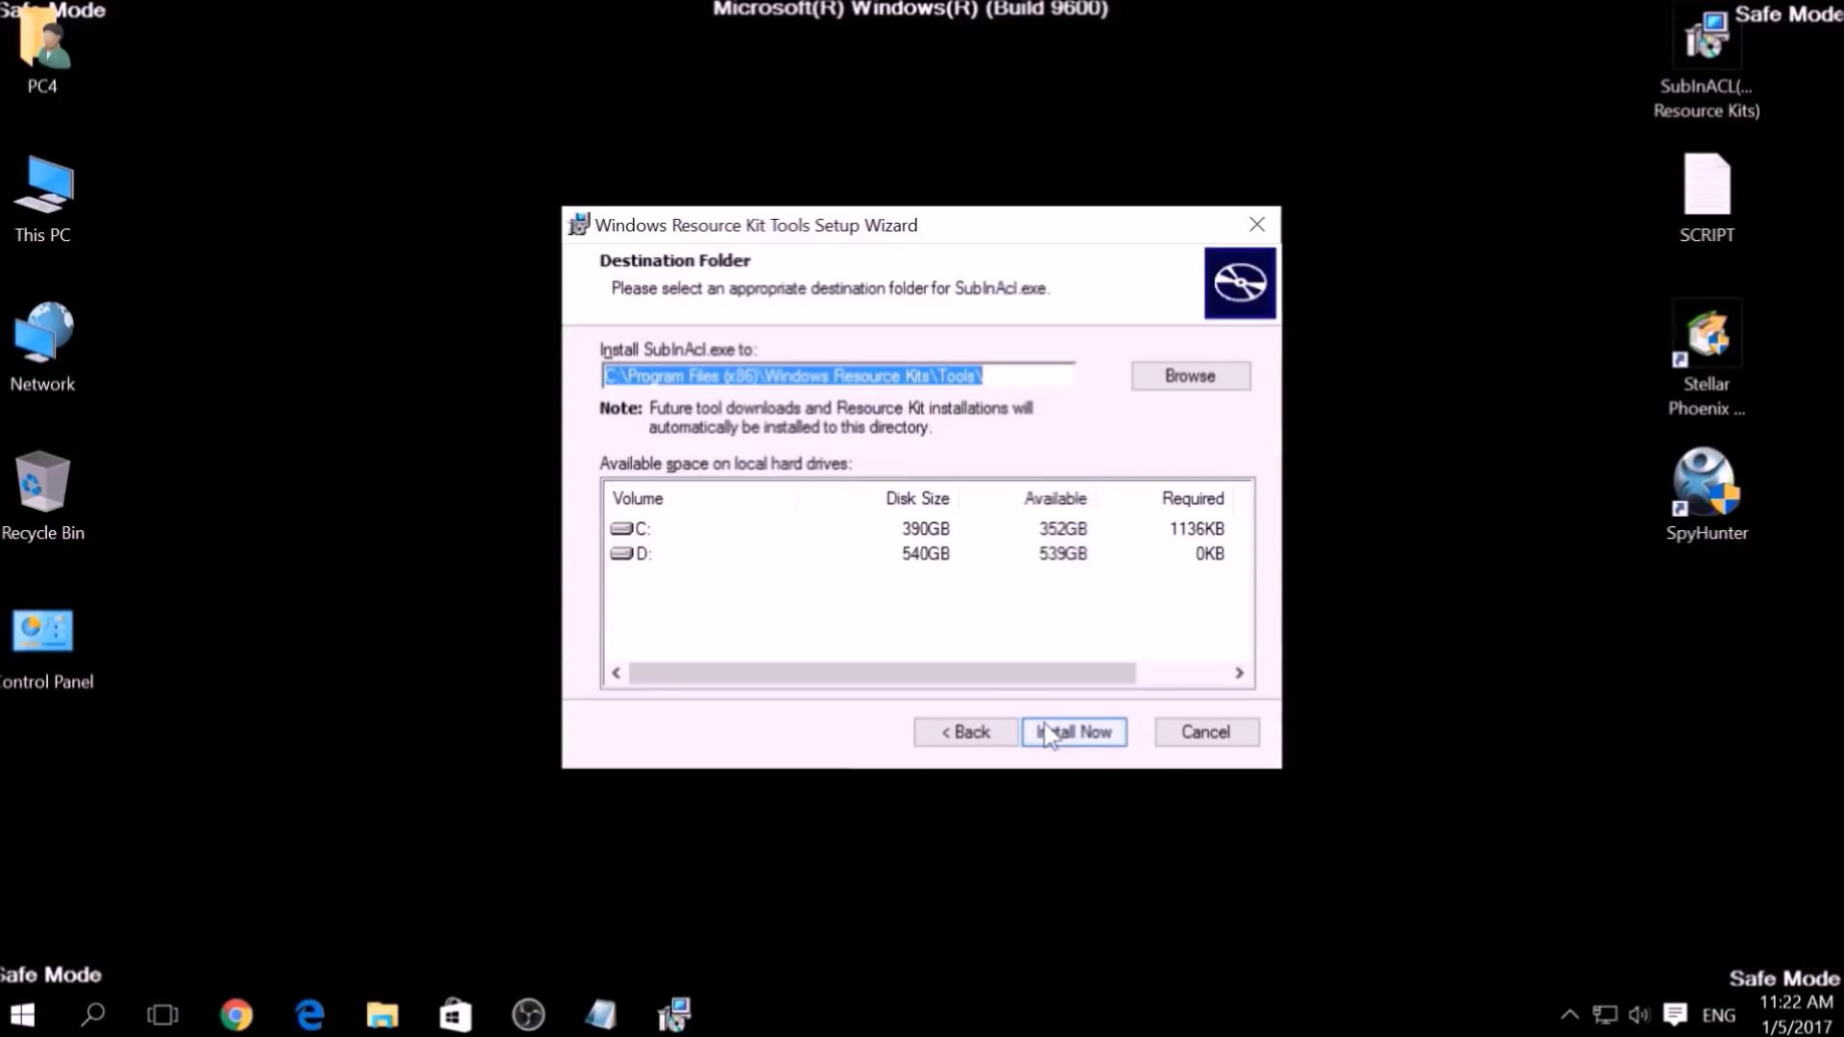
{"action": "left_click", "coordinate": [1053, 732]}
{"action": "left_click", "coordinate": [1062, 736]}
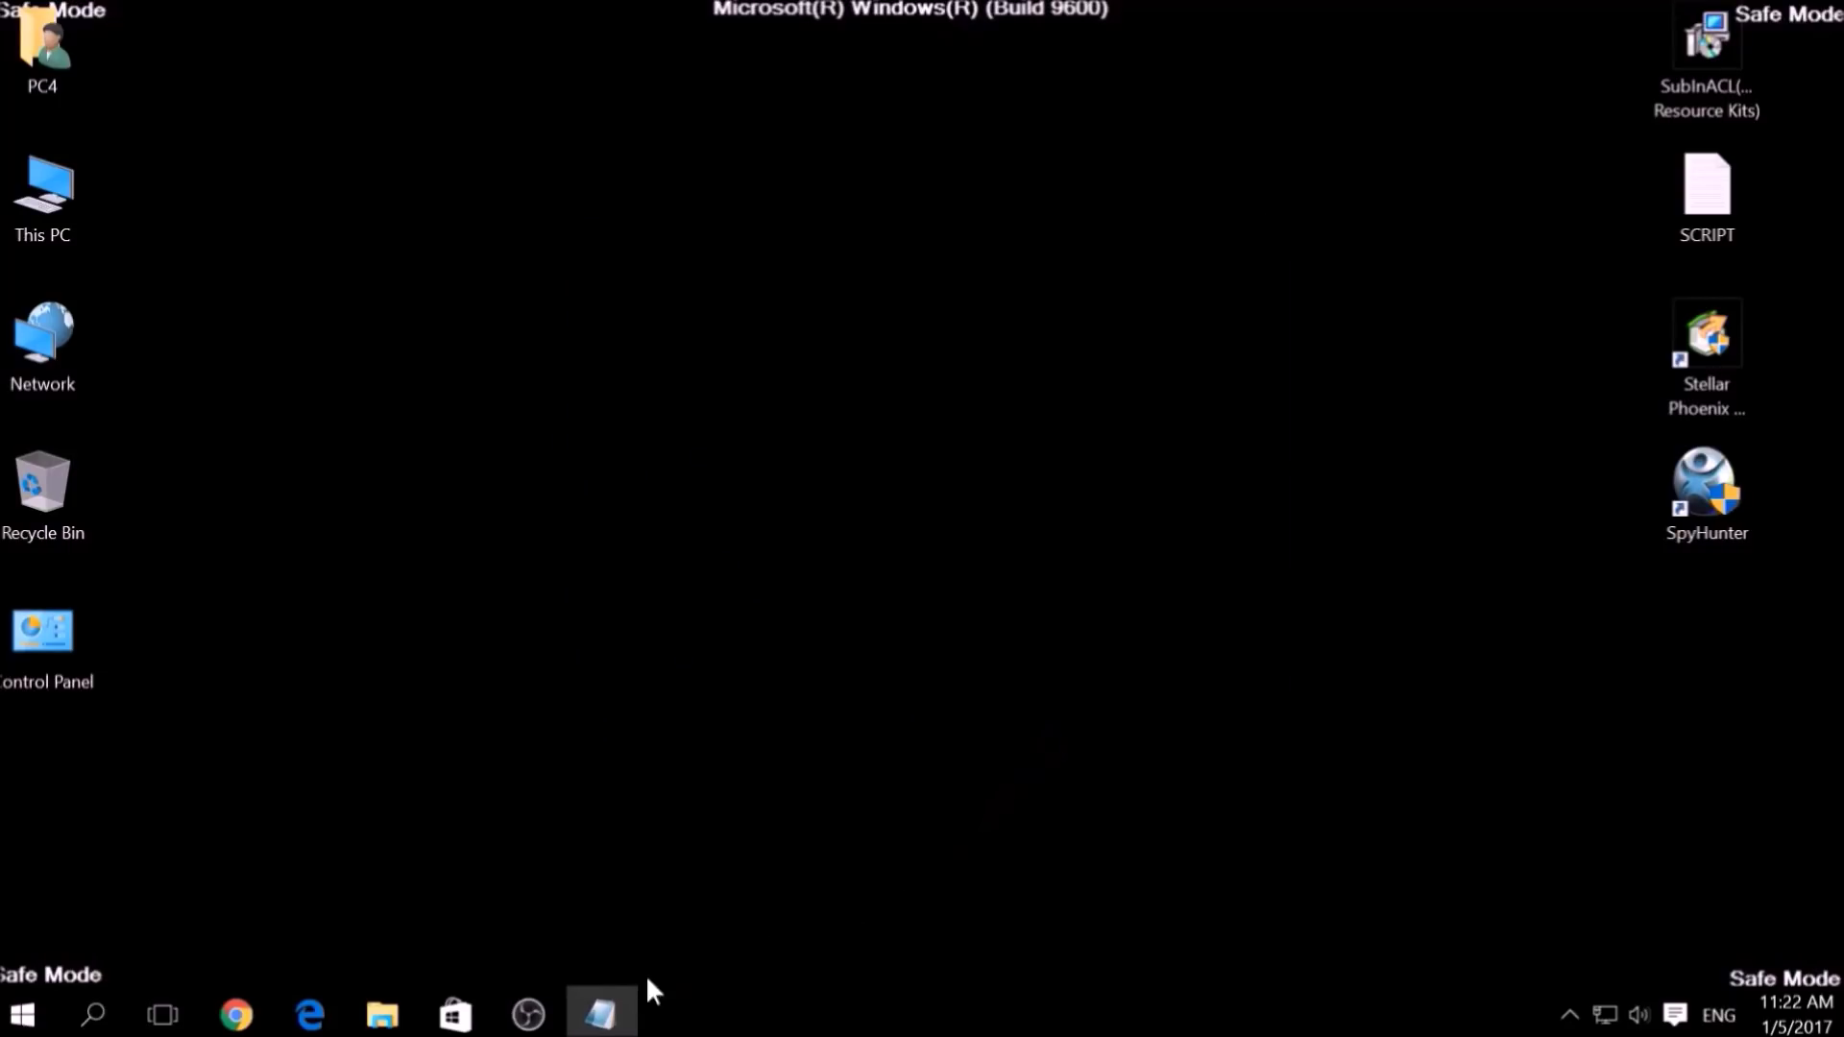
Step: Restore the SCRIPT Notepad window, select its commands, and choose File > Save As
{"action": "left_click", "coordinate": [616, 993]}
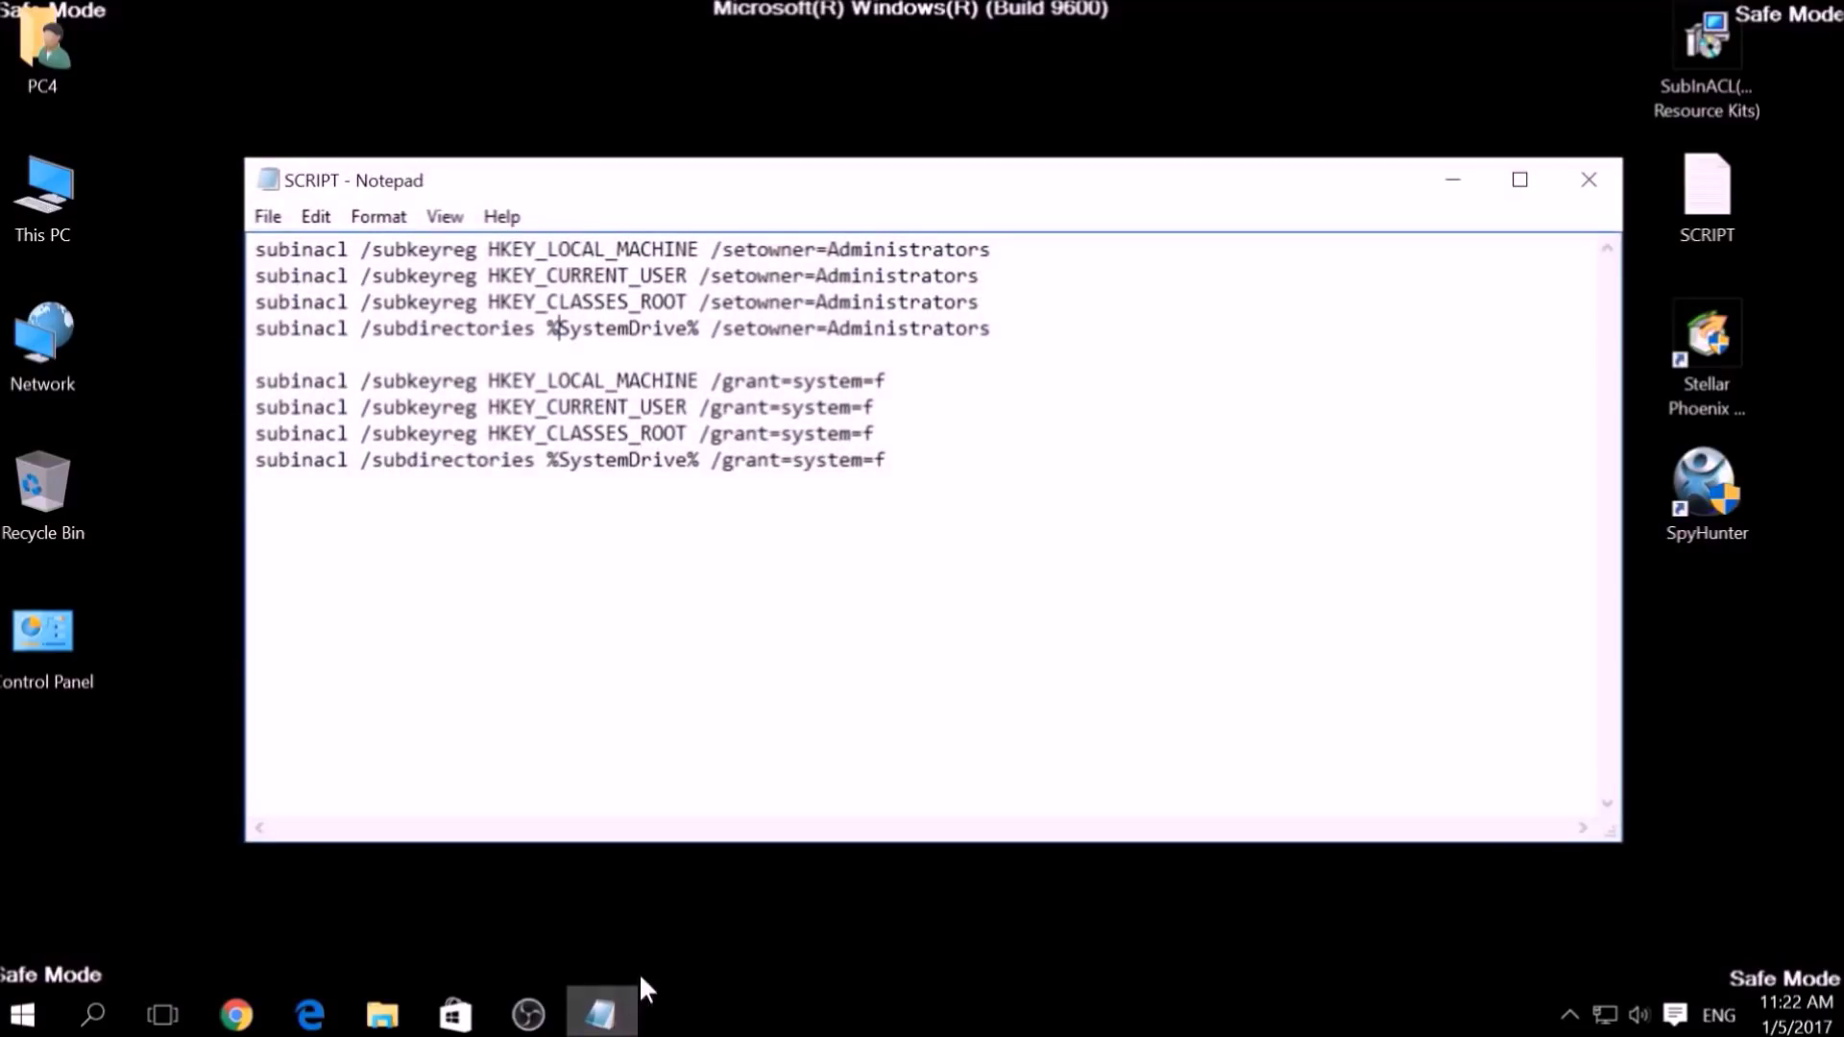
{"action": "left_click_drag", "start_coordinate": [886, 460], "coordinate": [254, 232]}
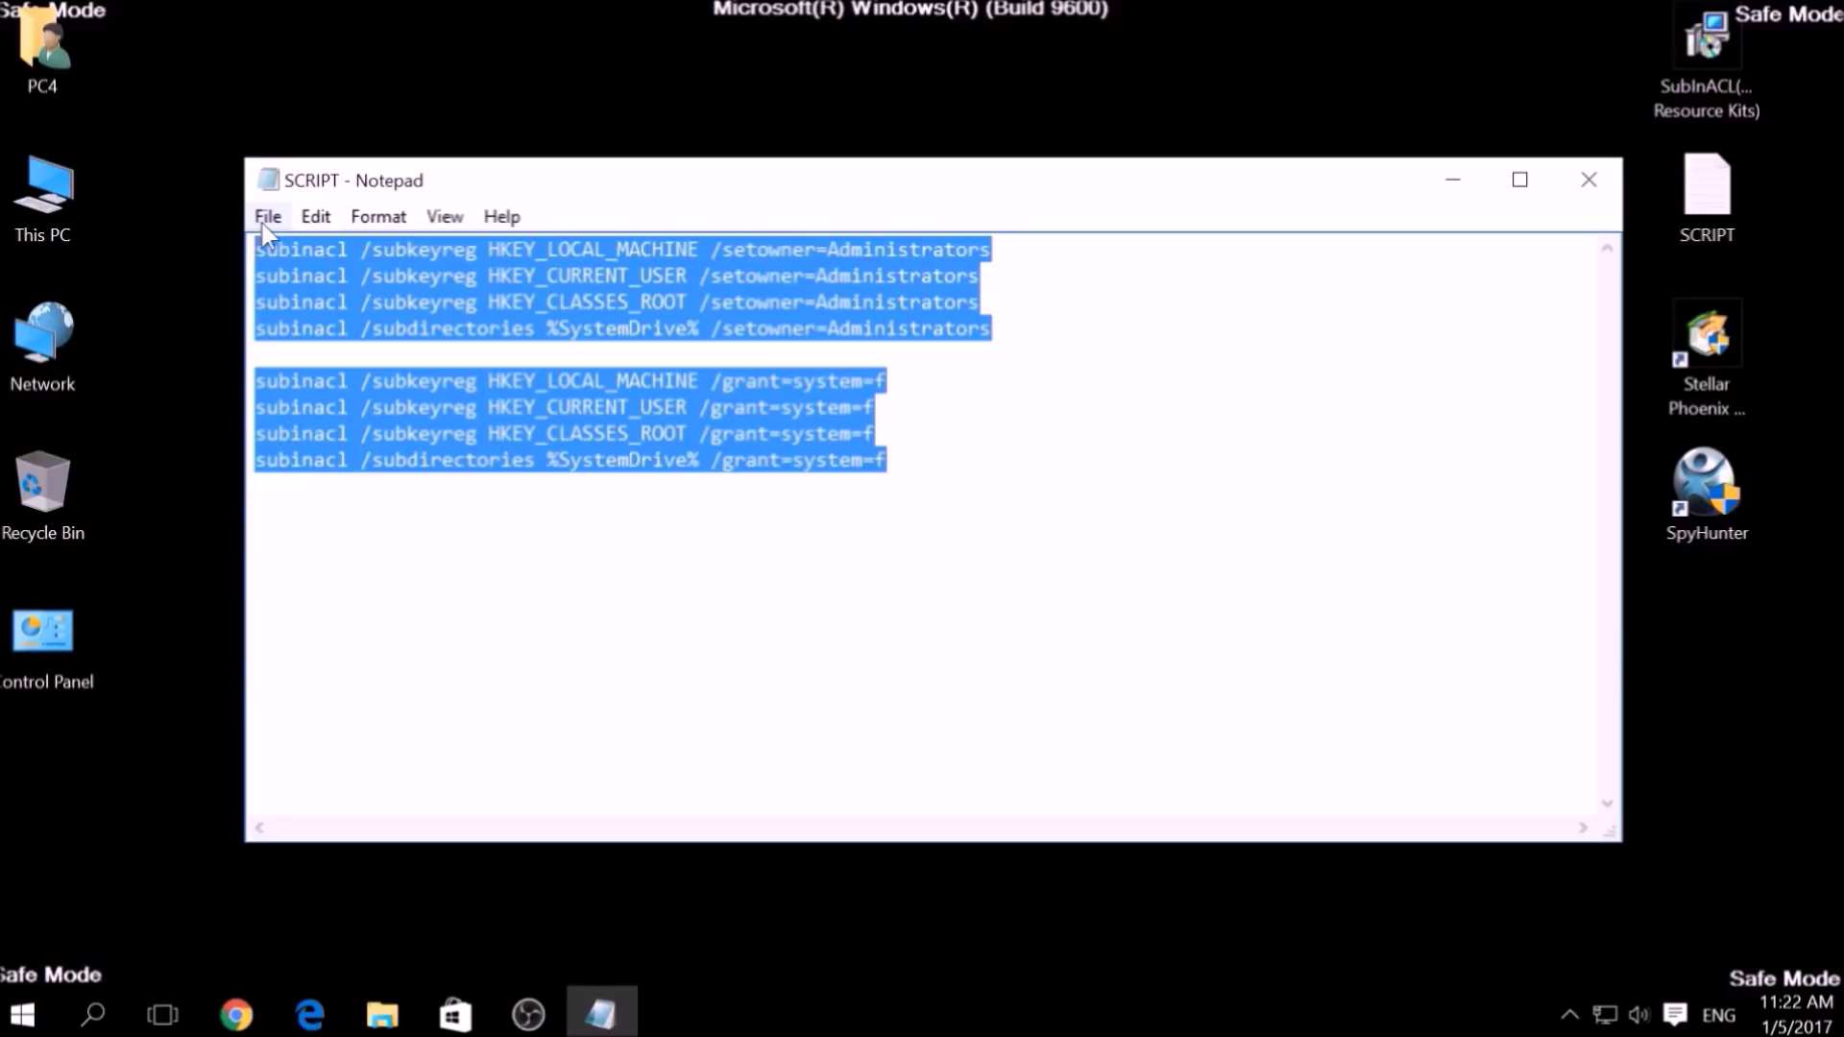
{"action": "left_click", "coordinate": [265, 217]}
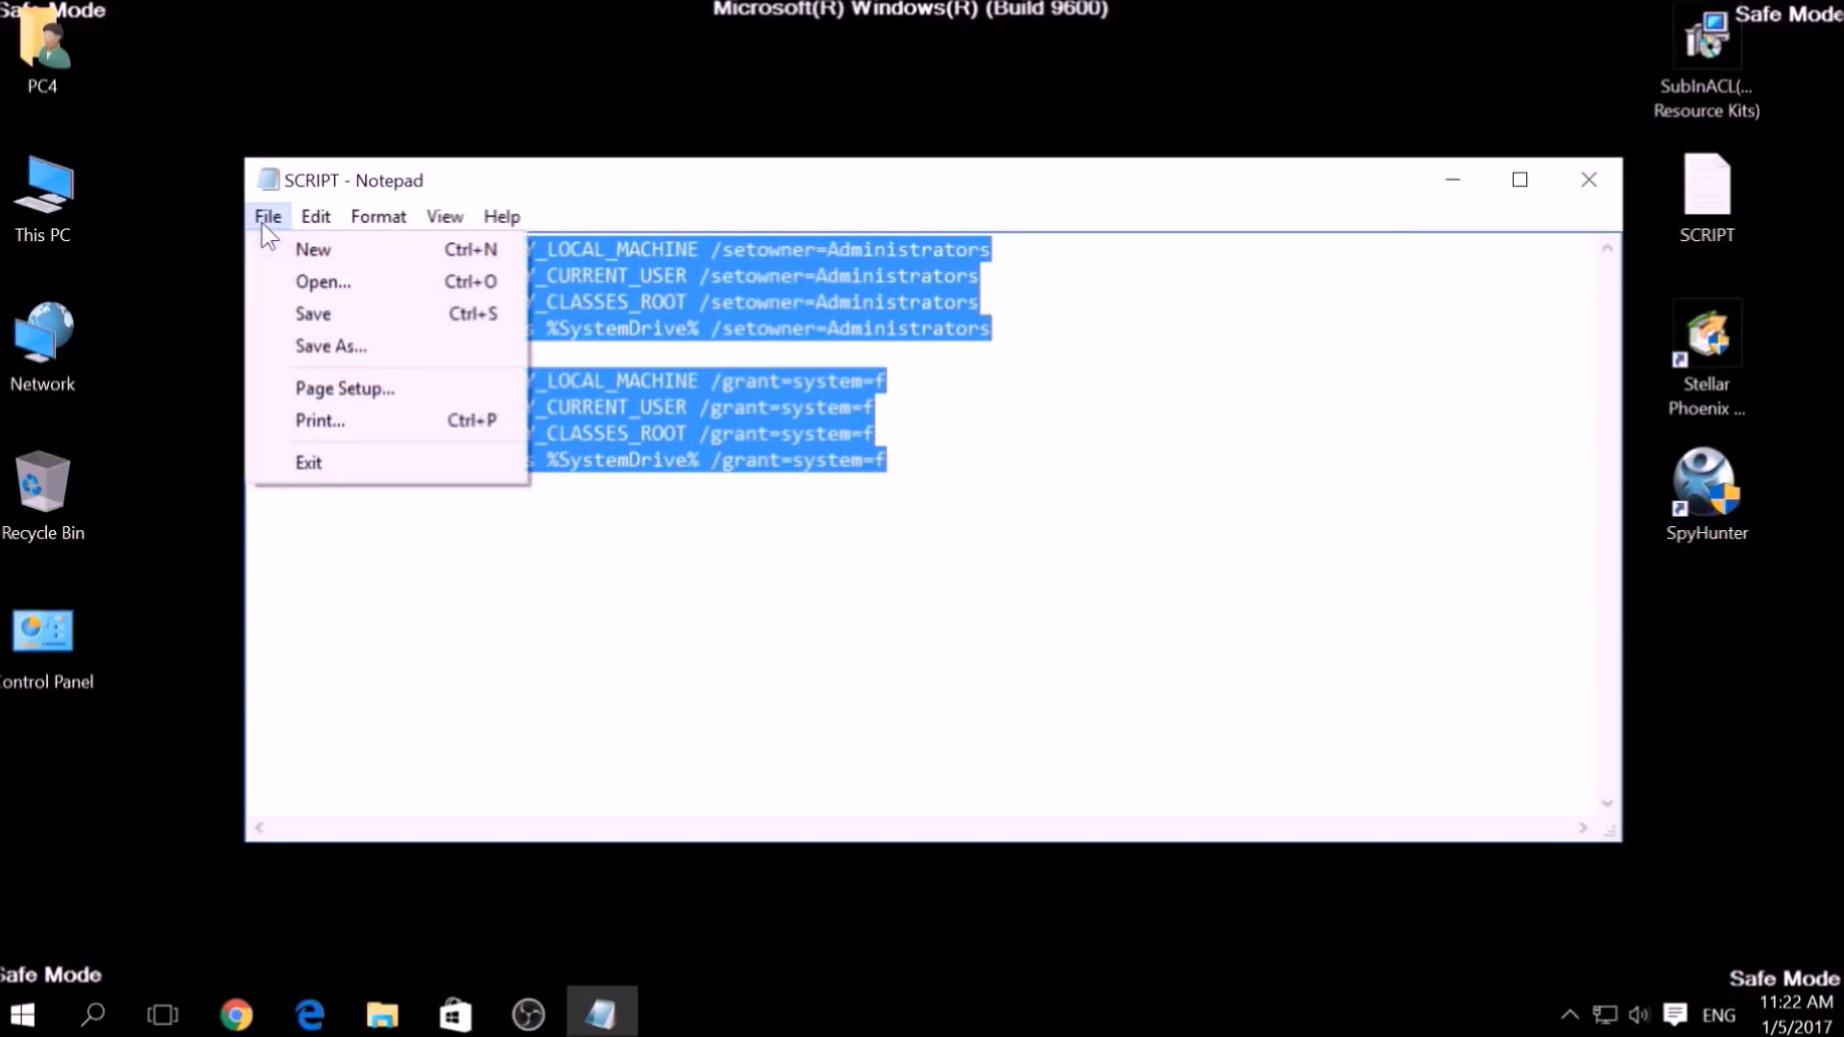
{"action": "left_click", "coordinate": [333, 346]}
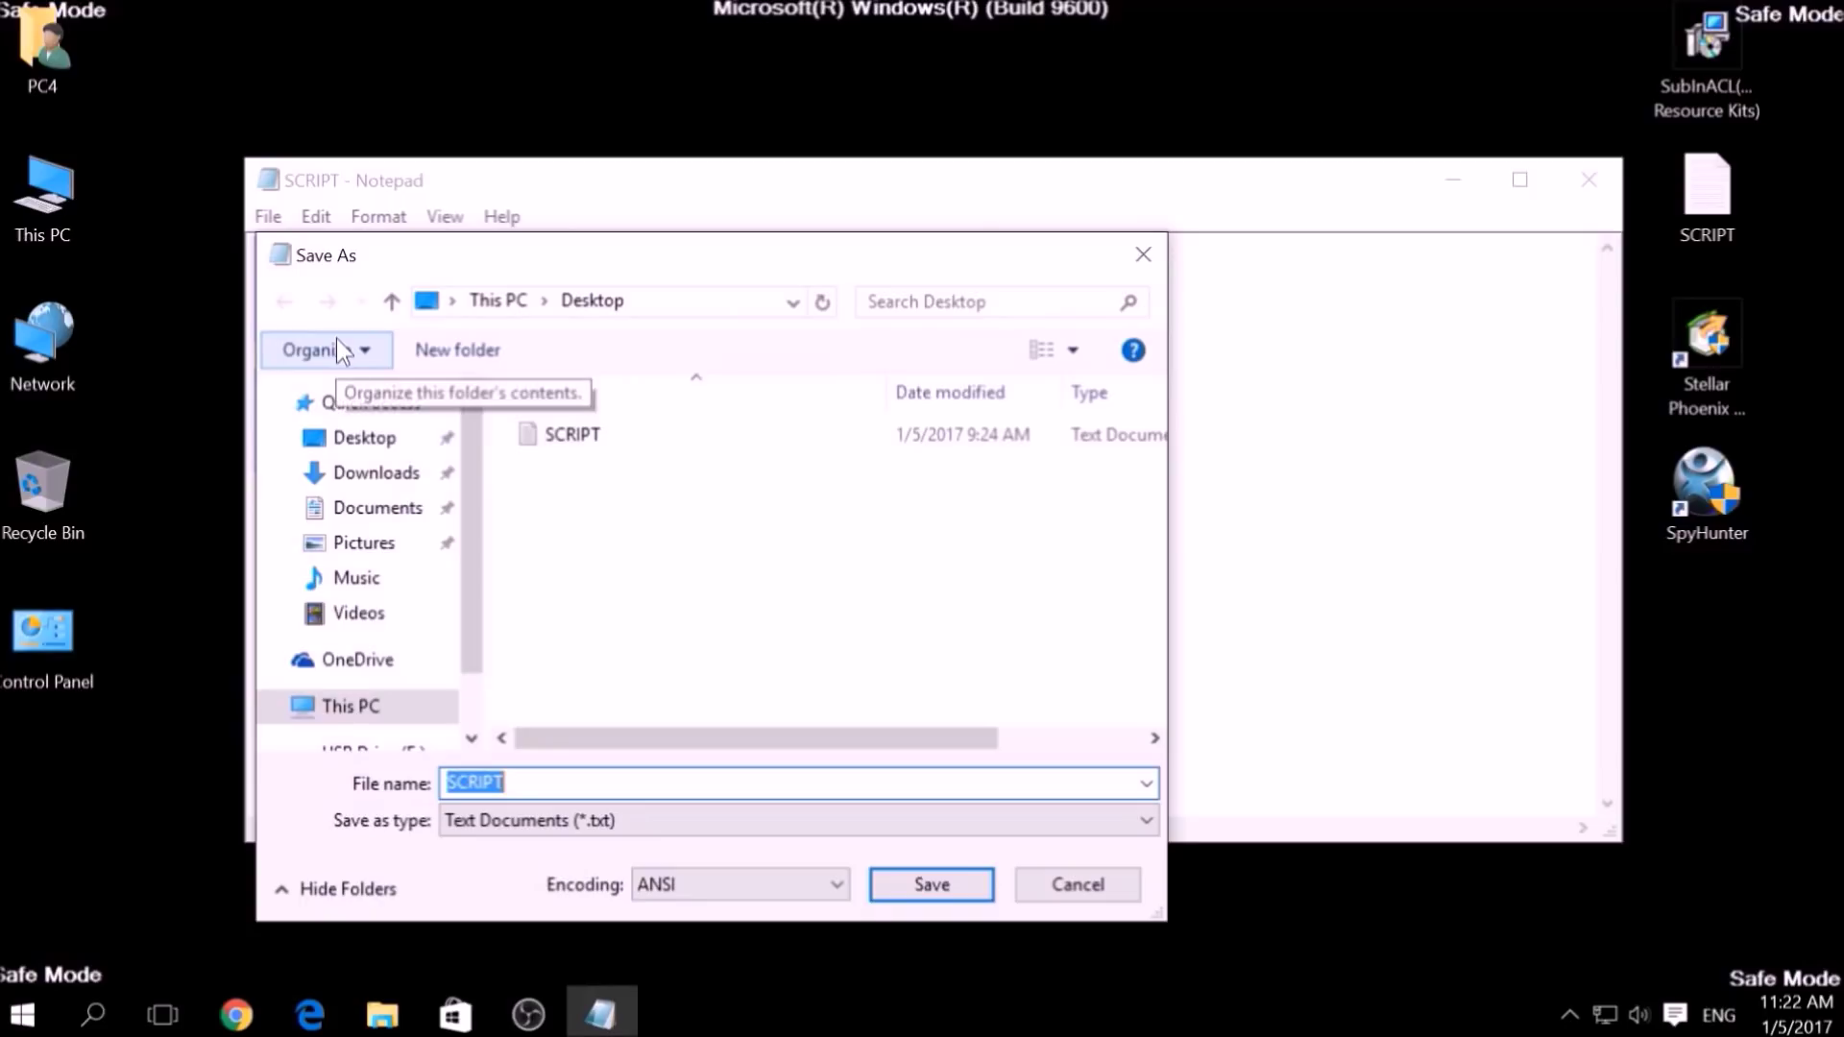
{"action": "mouse_move", "coordinate": [363, 436]}
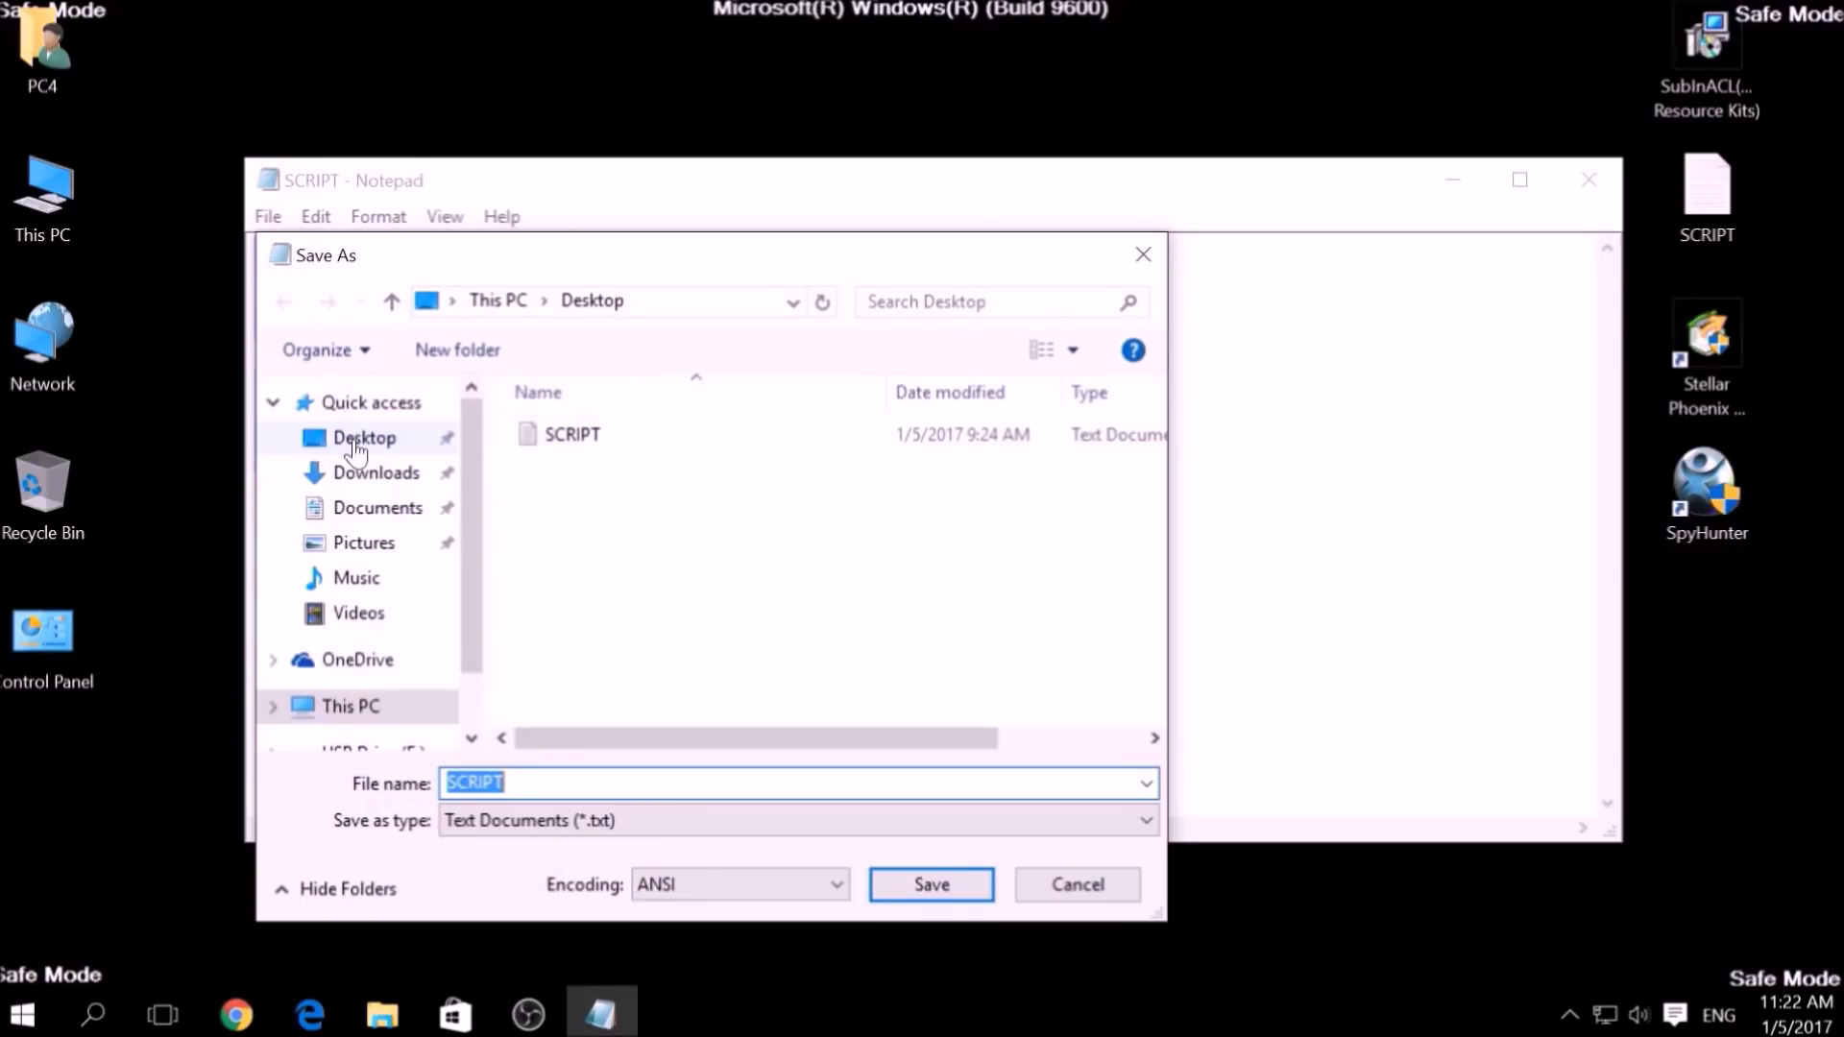
Step: Save the script to the Desktop as FIX.BAT with file type All Files
{"action": "left_click", "coordinate": [355, 451]}
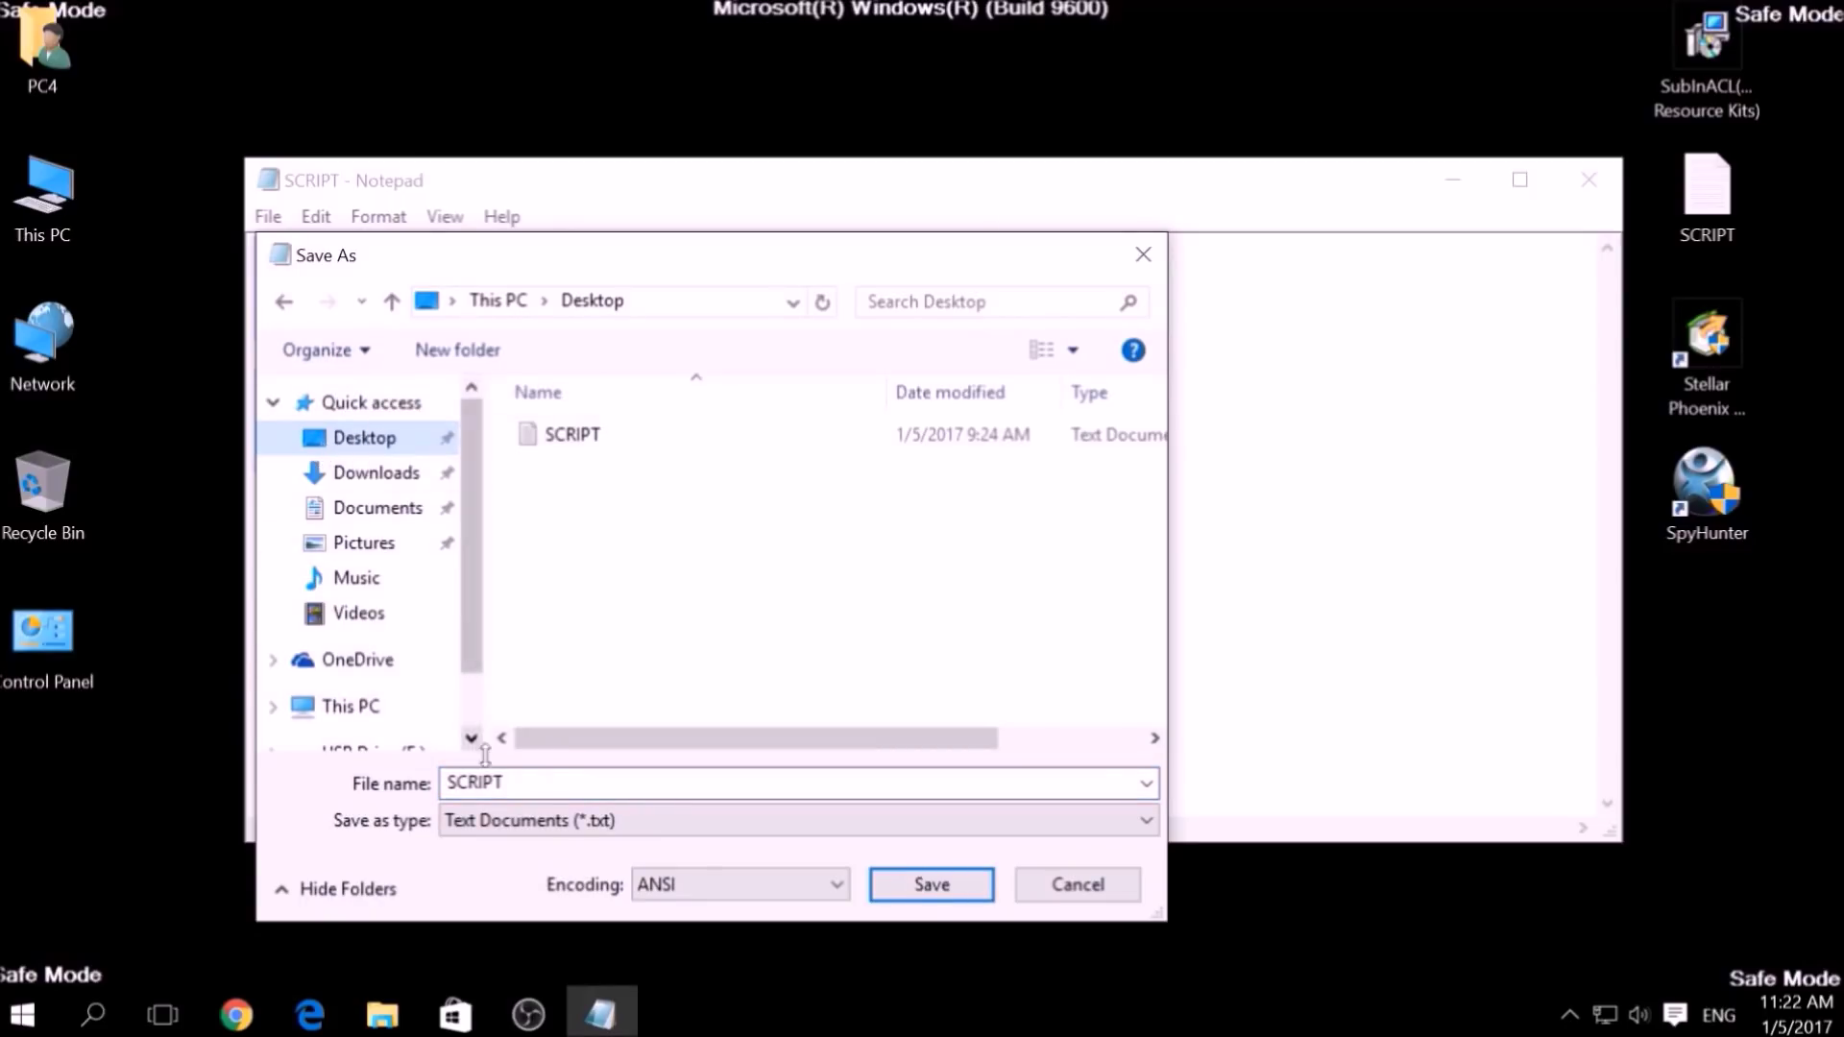
{"action": "double_click", "coordinate": [462, 778]}
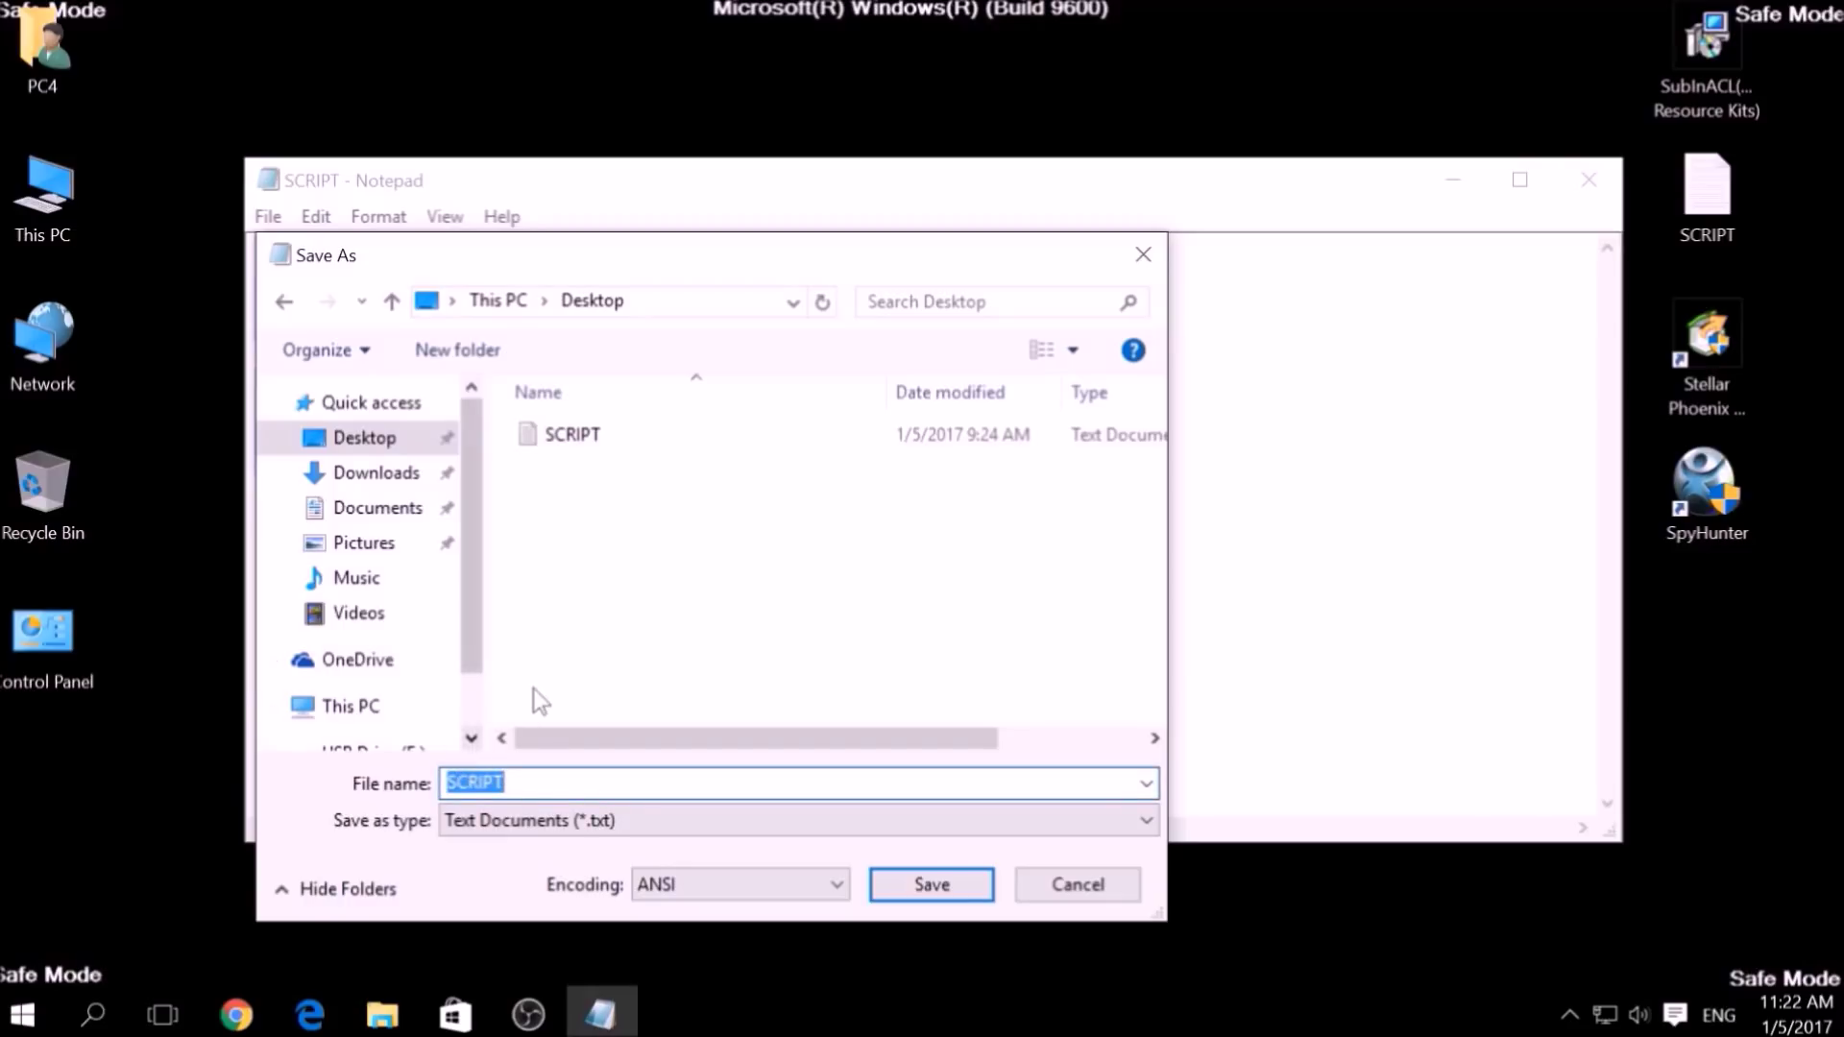
{"action": "type", "text": "FiX"}
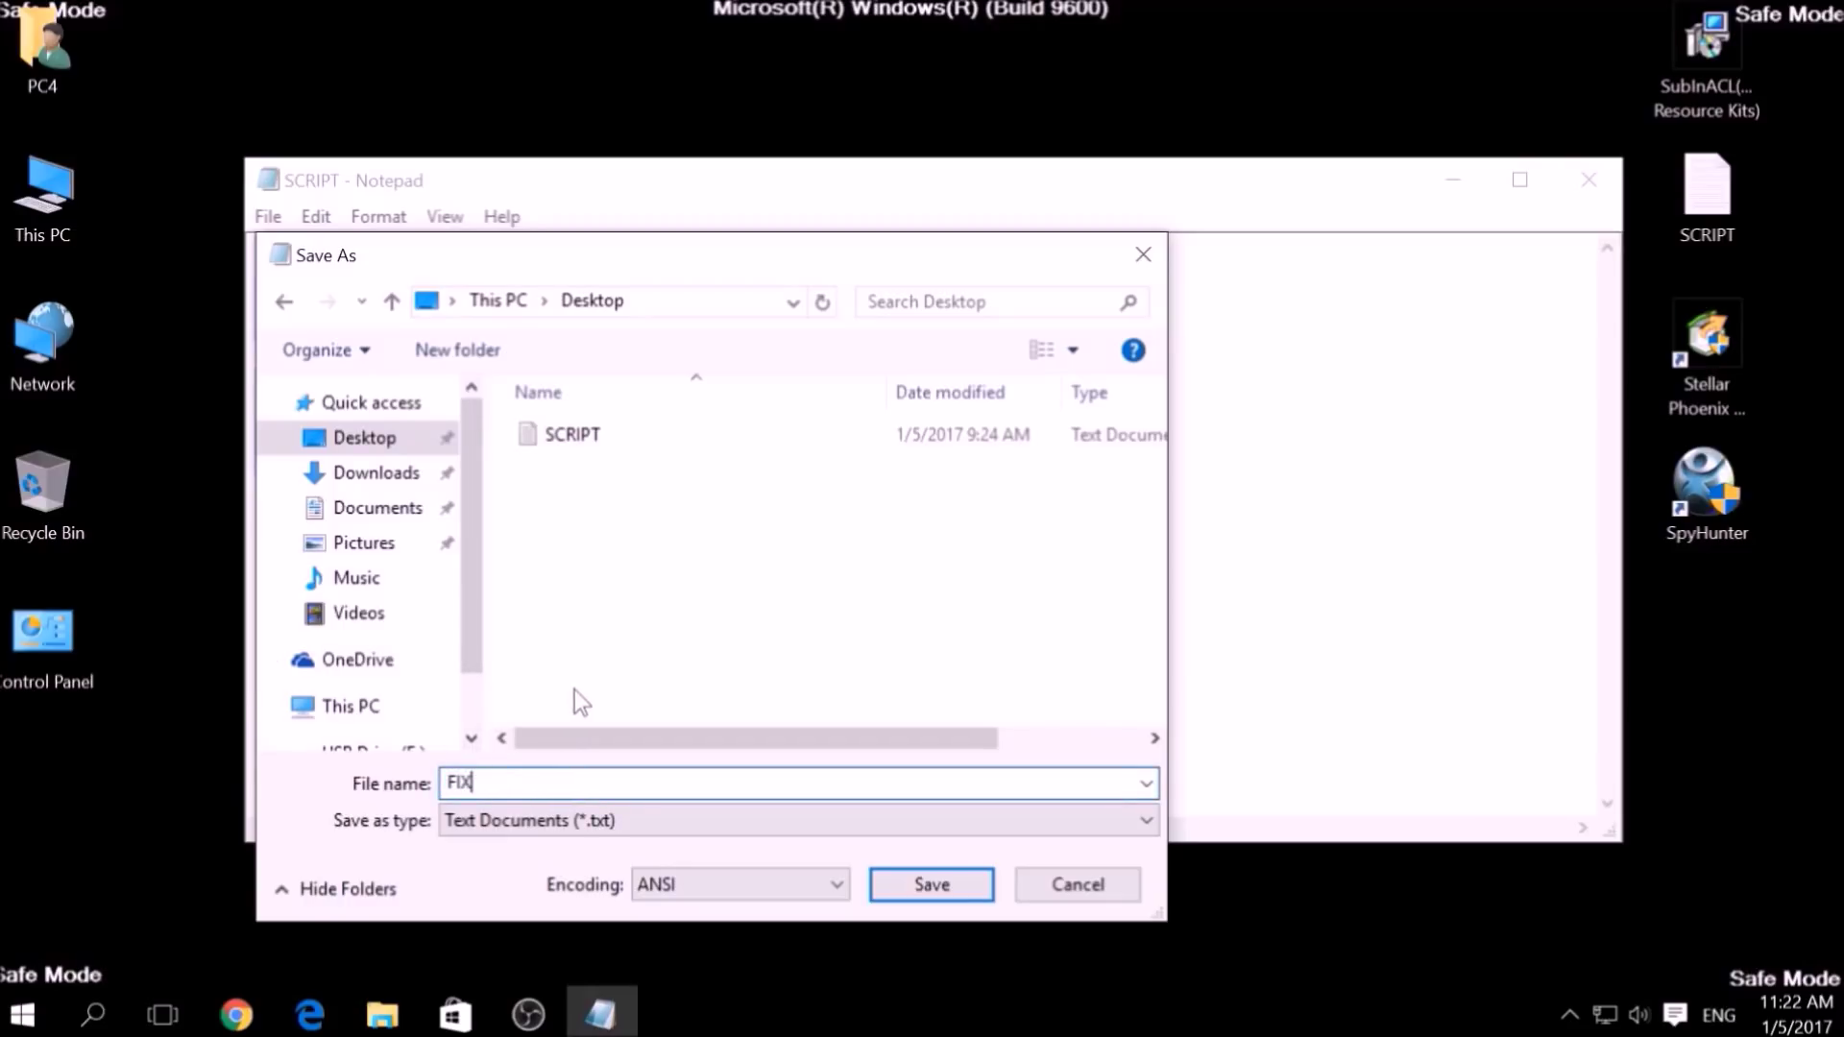
{"action": "type", "text": "."}
{"action": "type", "text": "BAT"}
{"action": "left_click_drag", "start_coordinate": [511, 781], "coordinate": [476, 782]}
{"action": "left_click", "coordinate": [491, 826]}
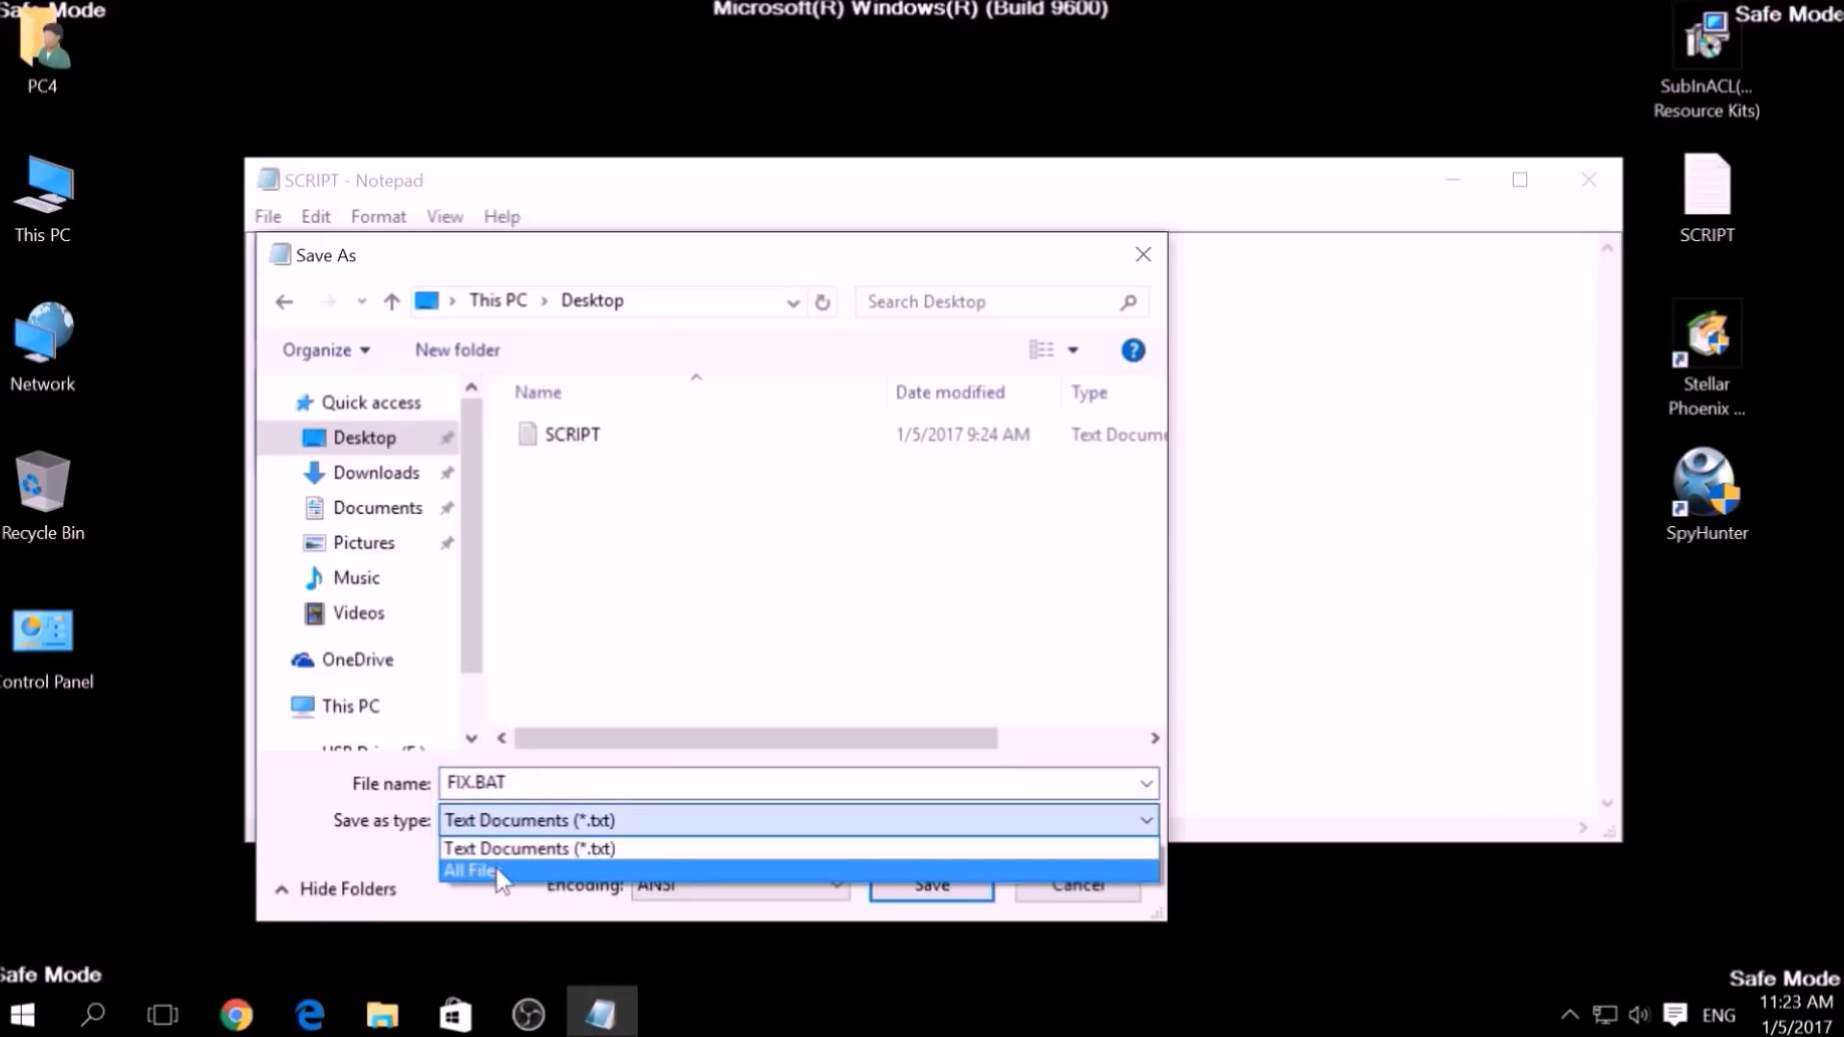
{"action": "left_click", "coordinate": [498, 872]}
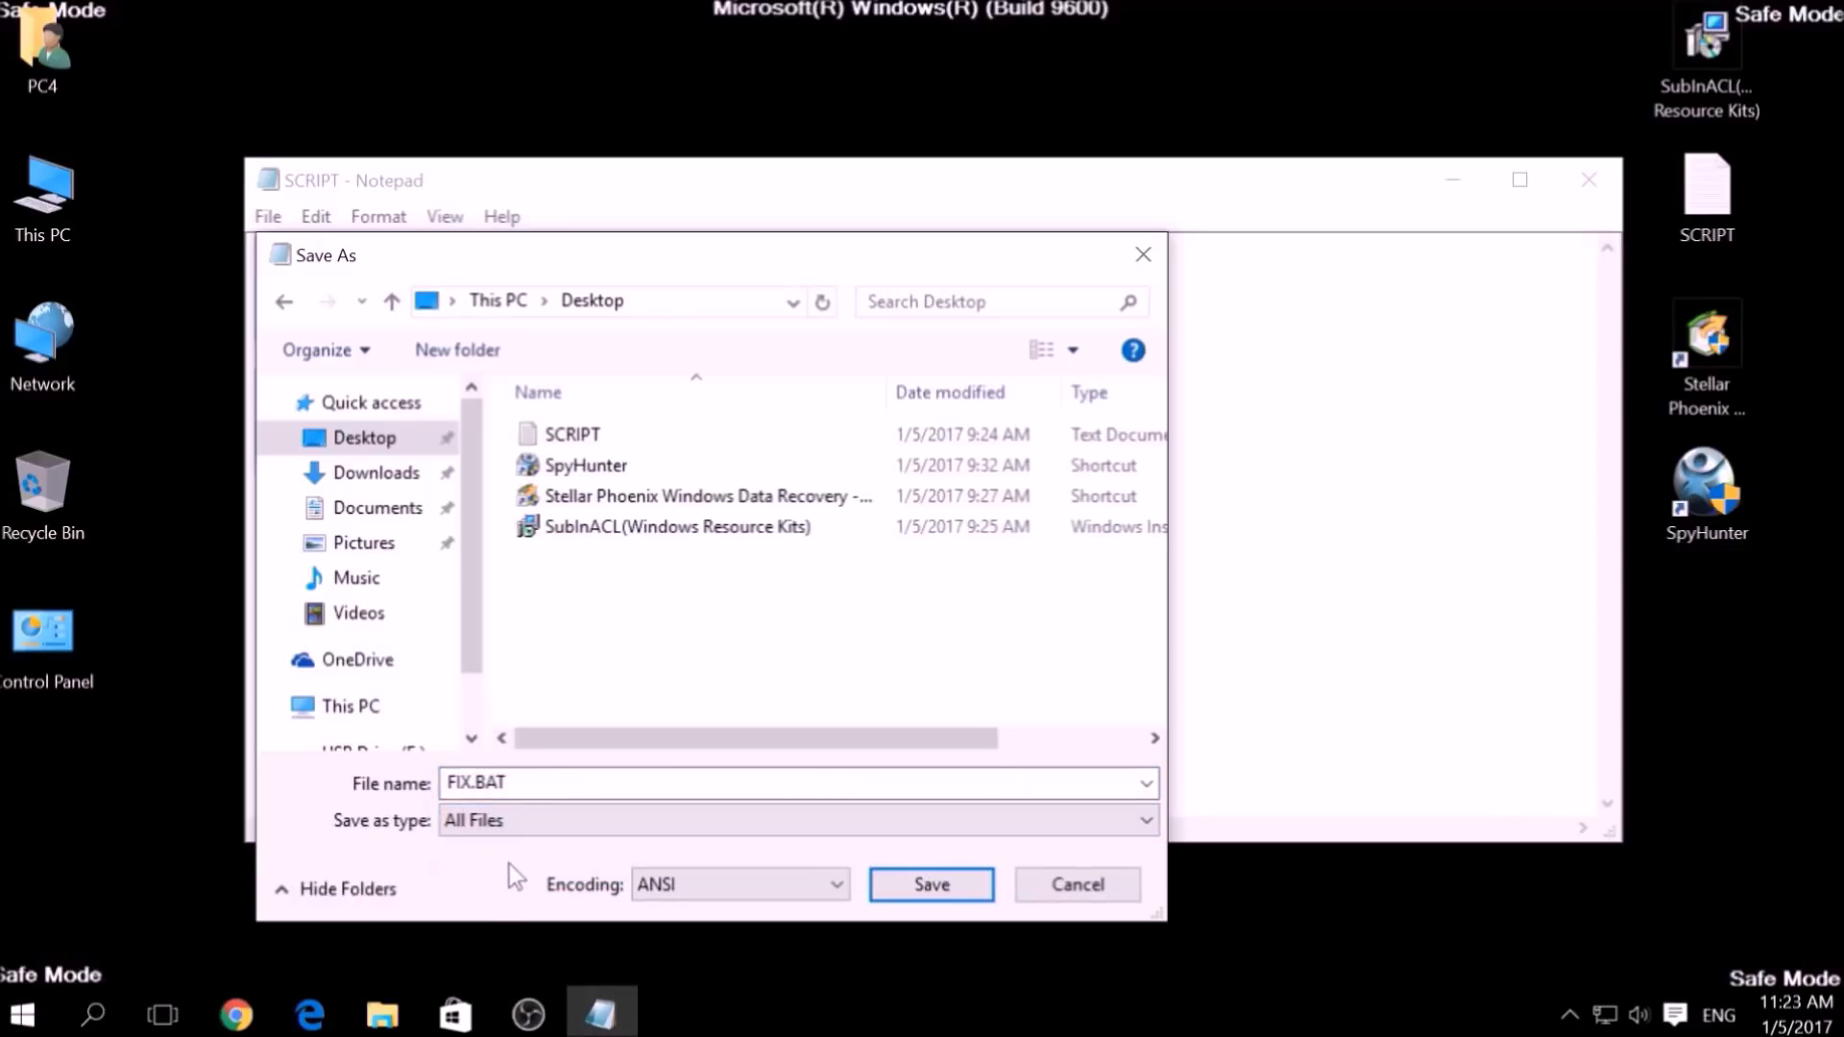
{"action": "left_click", "coordinate": [909, 875]}
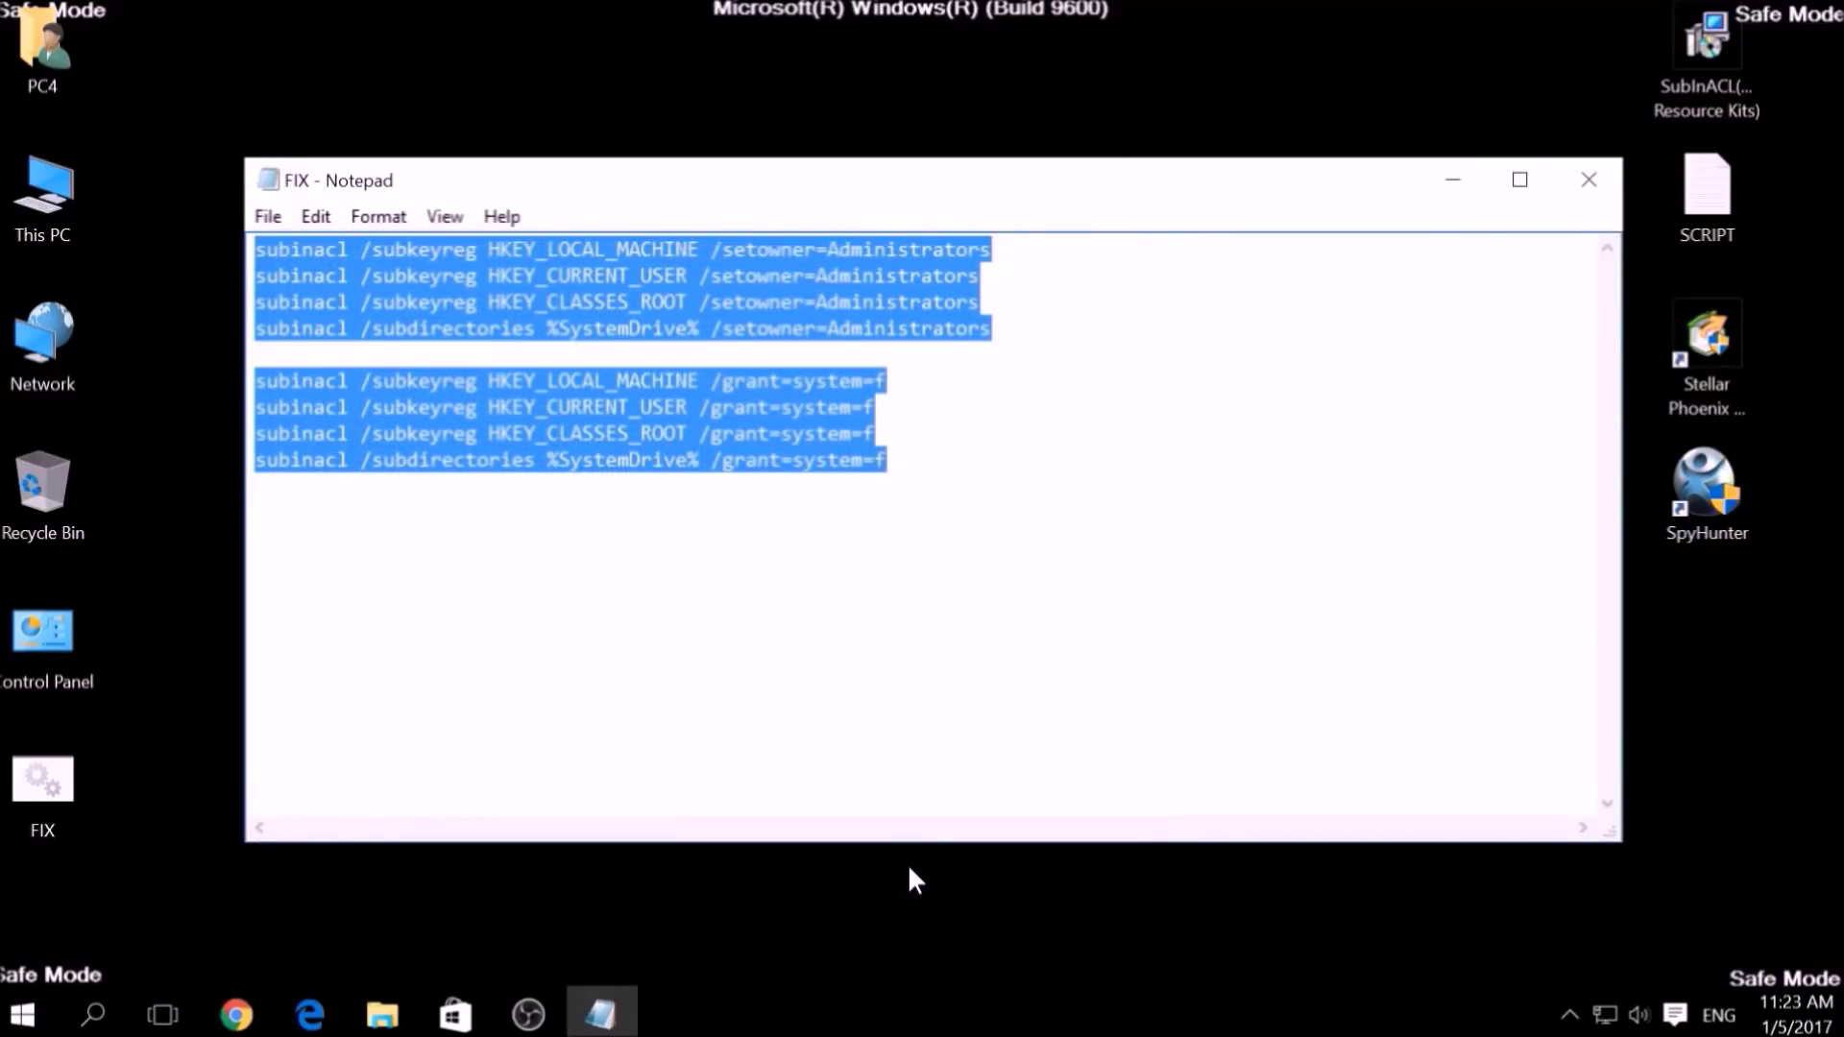
Step: Close Notepad and copy the FIX file from the desktop
{"action": "left_click", "coordinate": [1590, 178]}
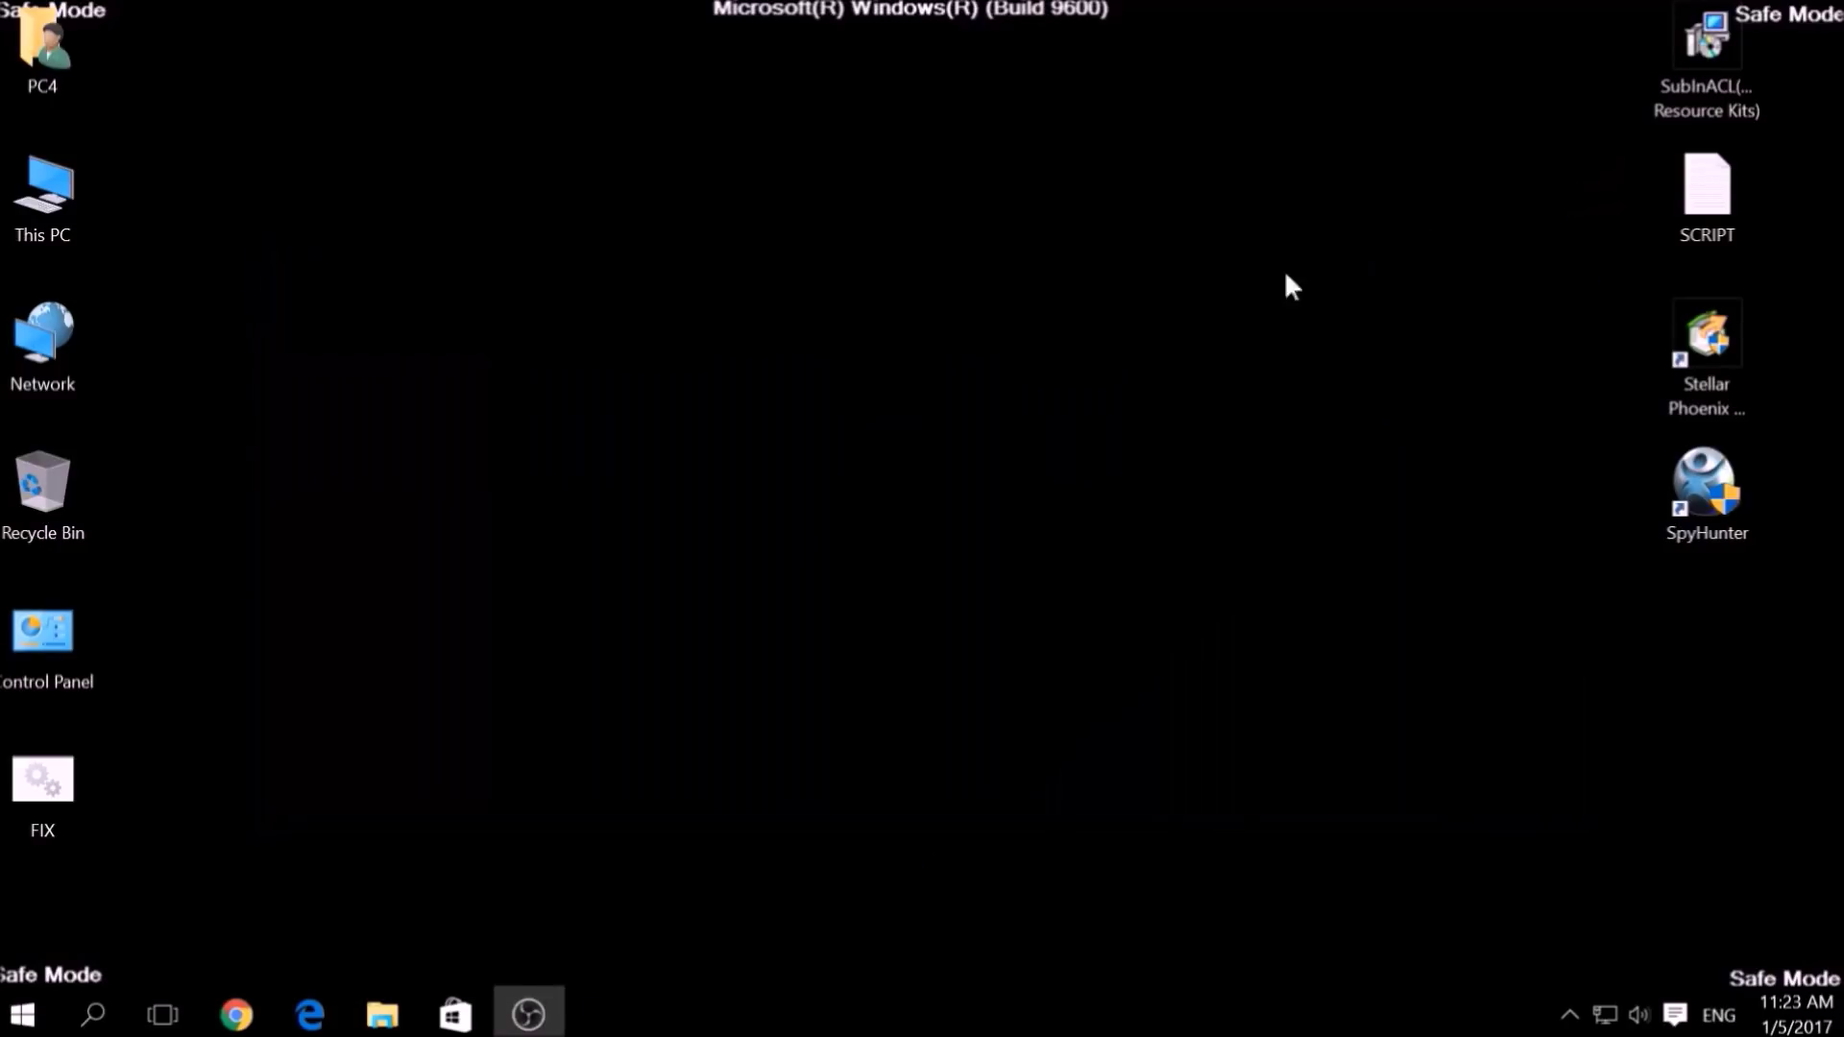
{"action": "left_click", "coordinate": [54, 763]}
{"action": "right_click", "coordinate": [56, 763]}
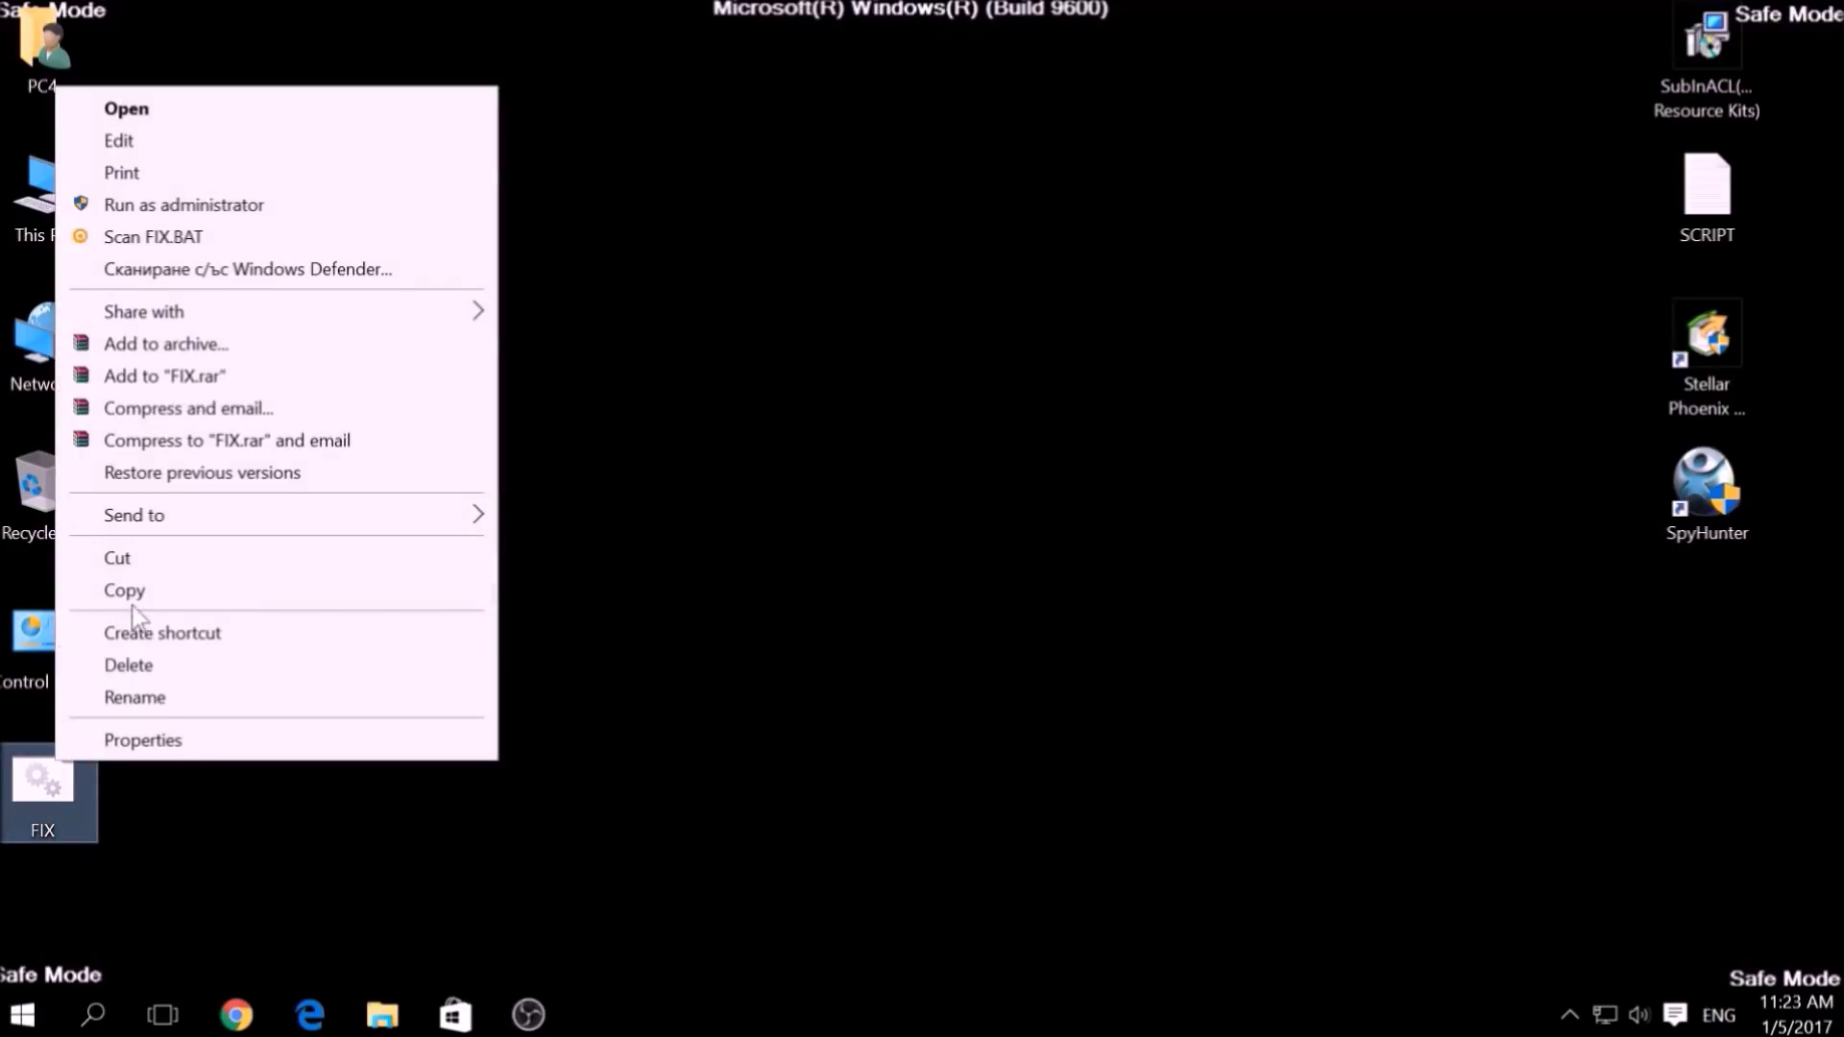
{"action": "left_click", "coordinate": [137, 590]}
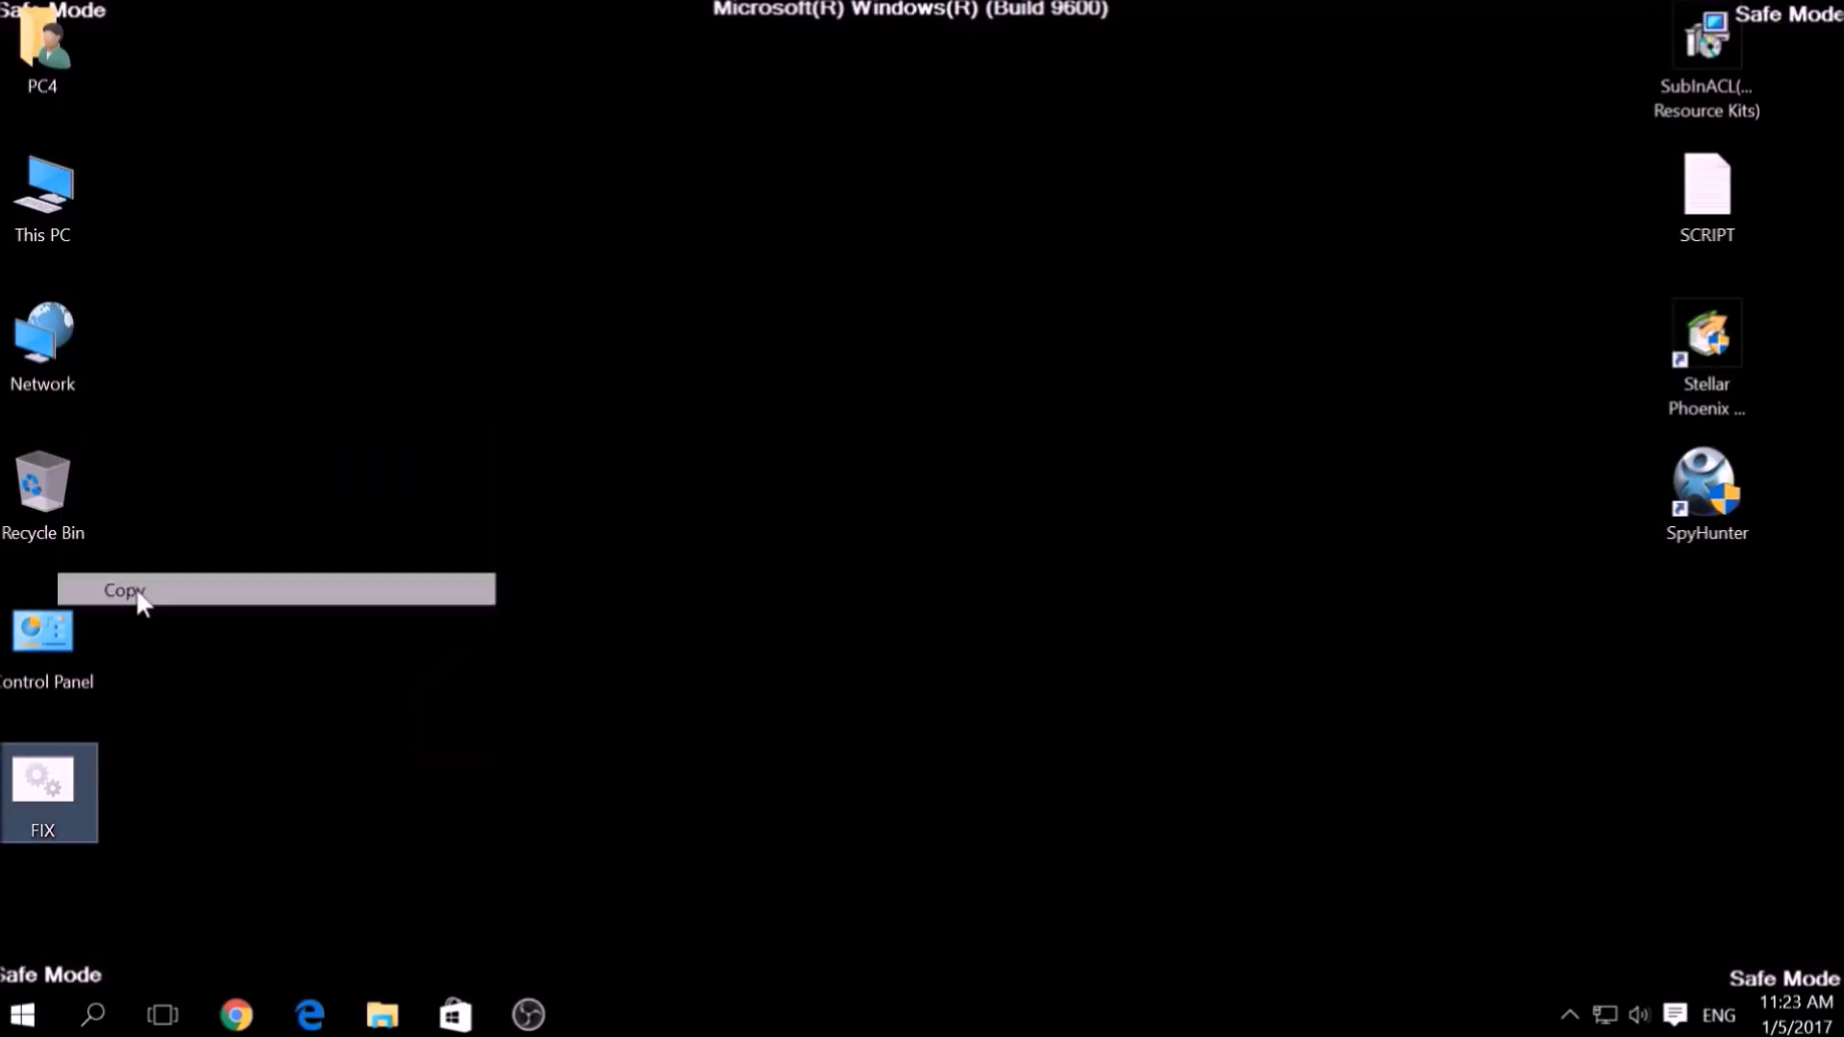
Step: Browse to C:\Program Files (x86)\Windows Resource Kits\Tools
{"action": "double_click", "coordinate": [70, 200]}
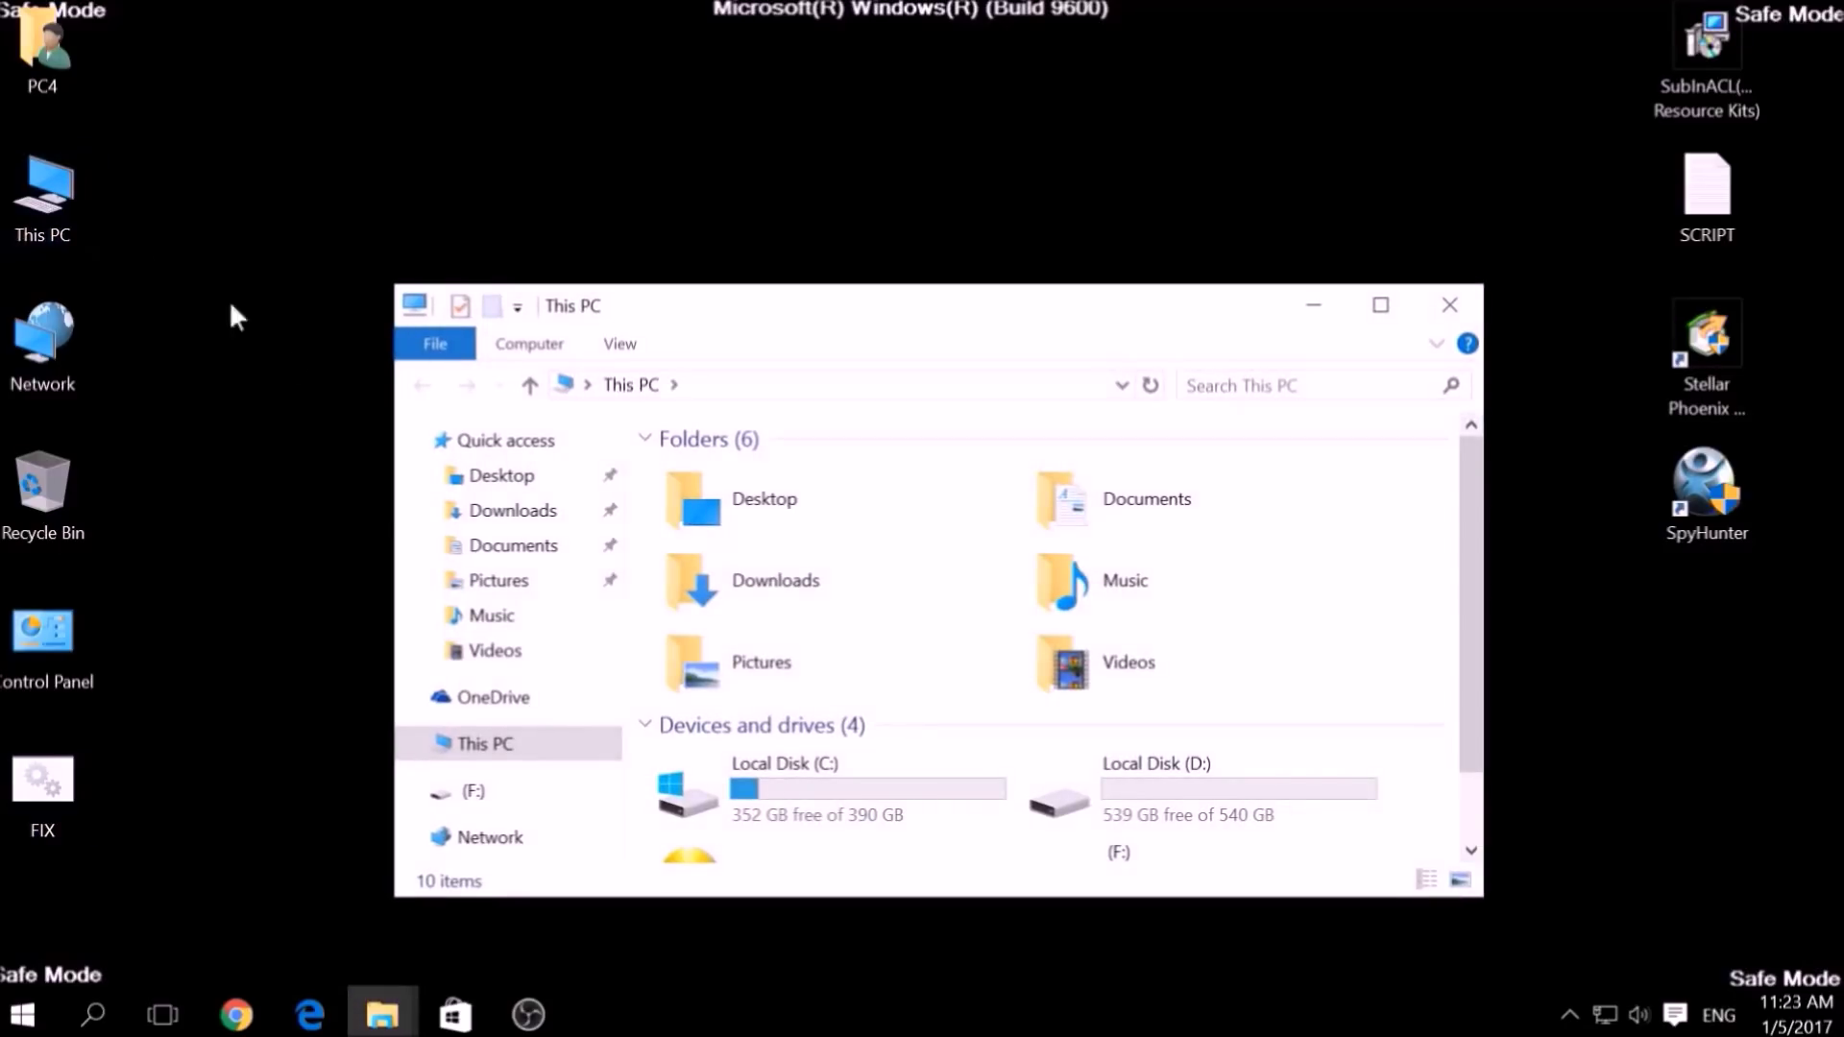
{"action": "double_click", "coordinate": [689, 790]}
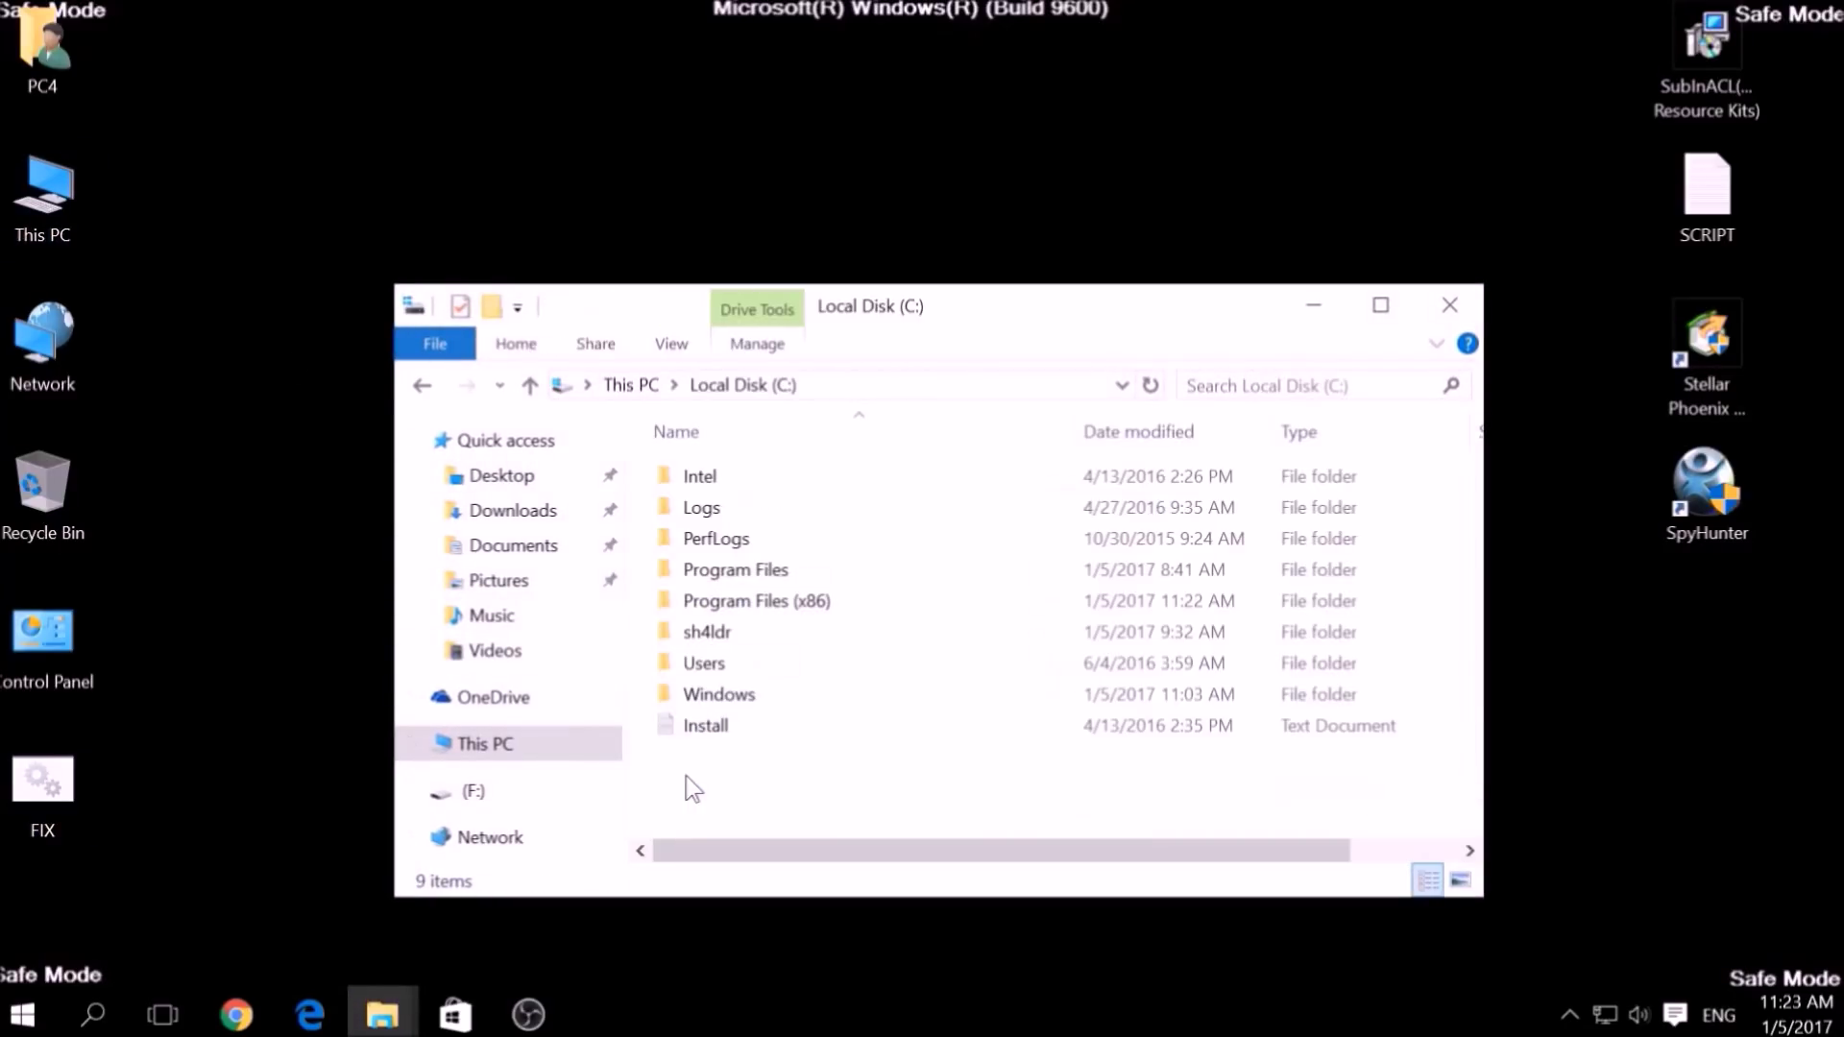
{"action": "double_click", "coordinate": [733, 604]}
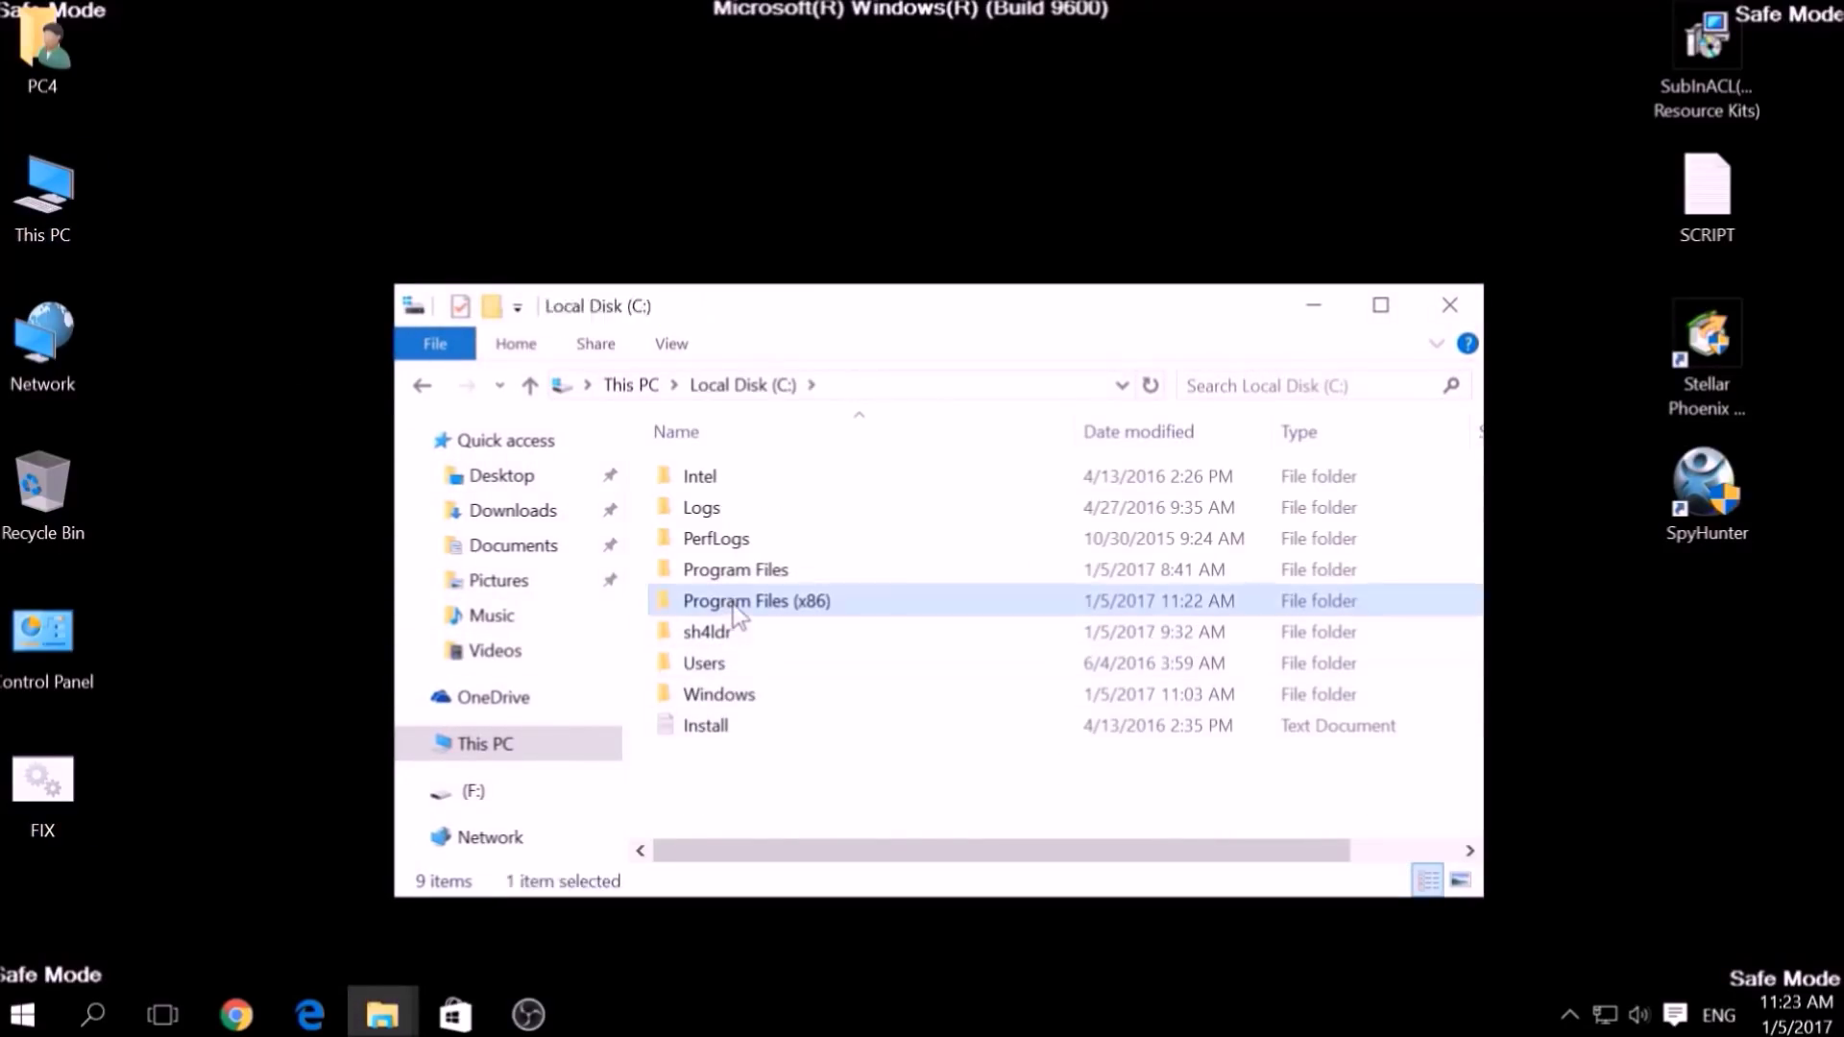
{"action": "left_click", "coordinate": [734, 604]}
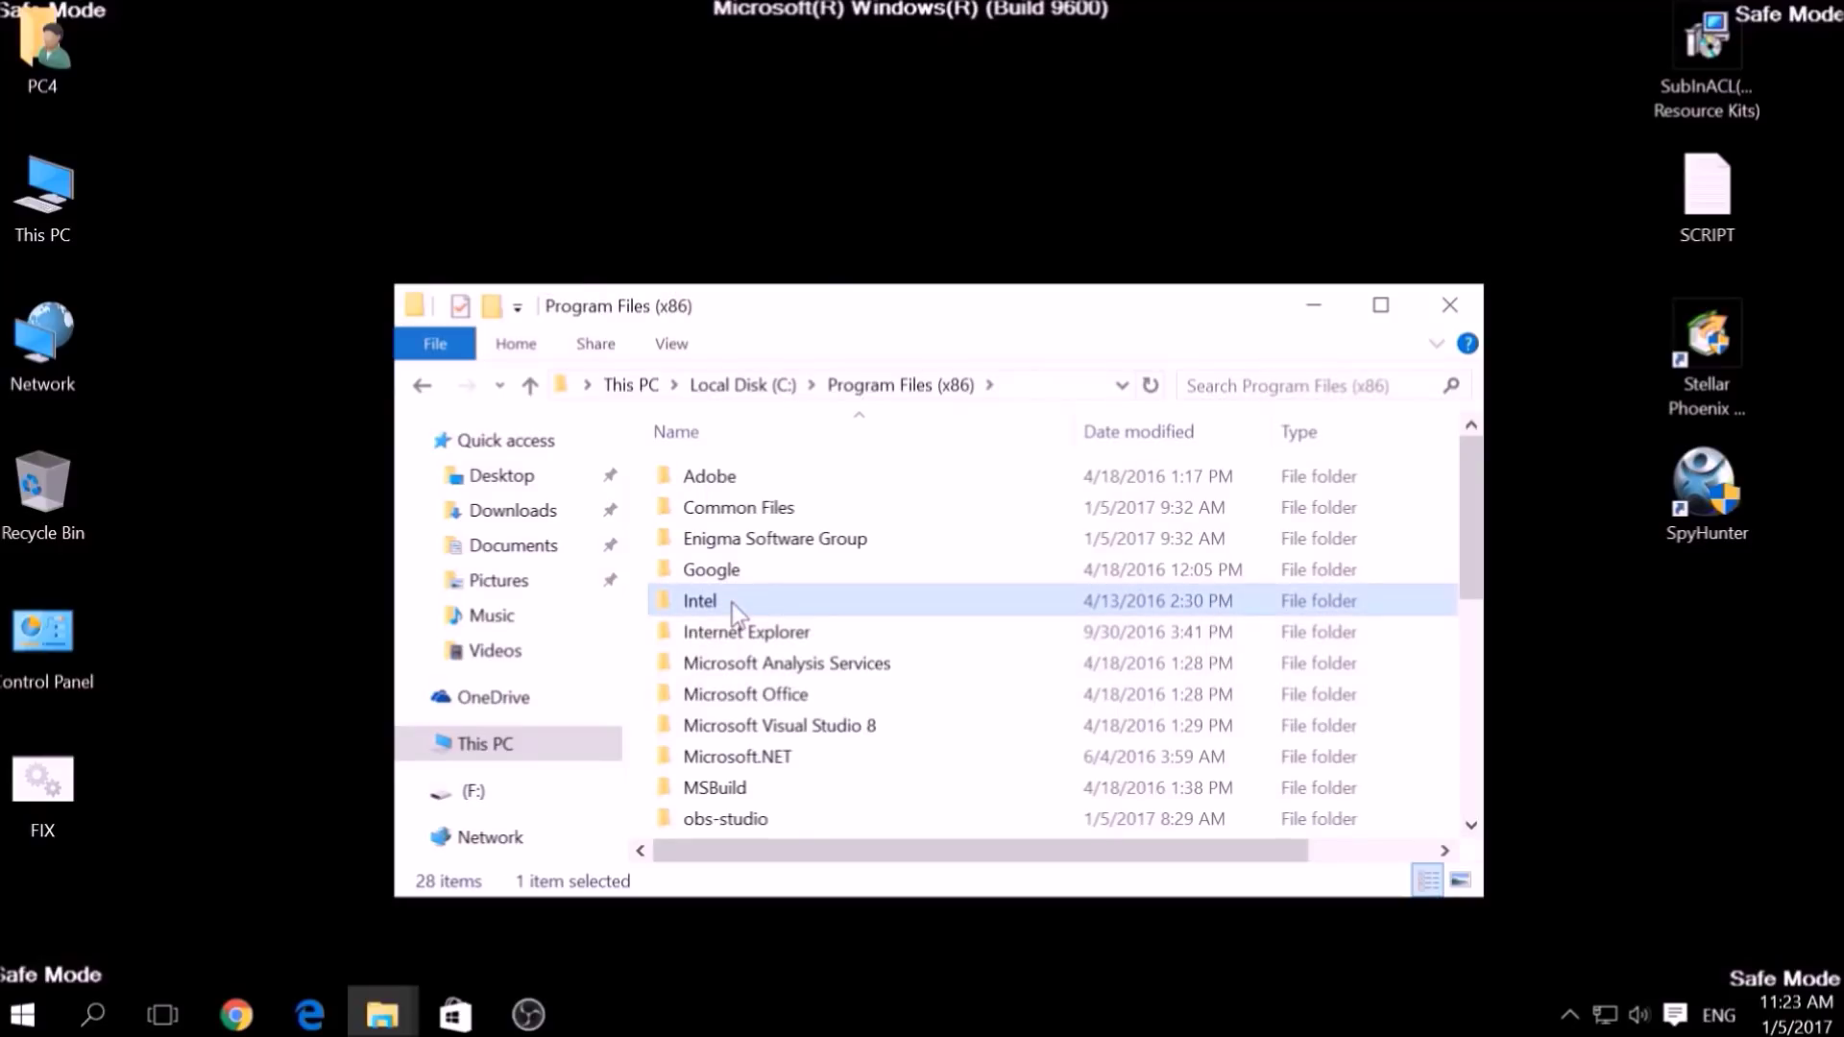
{"action": "key", "text": "w"}
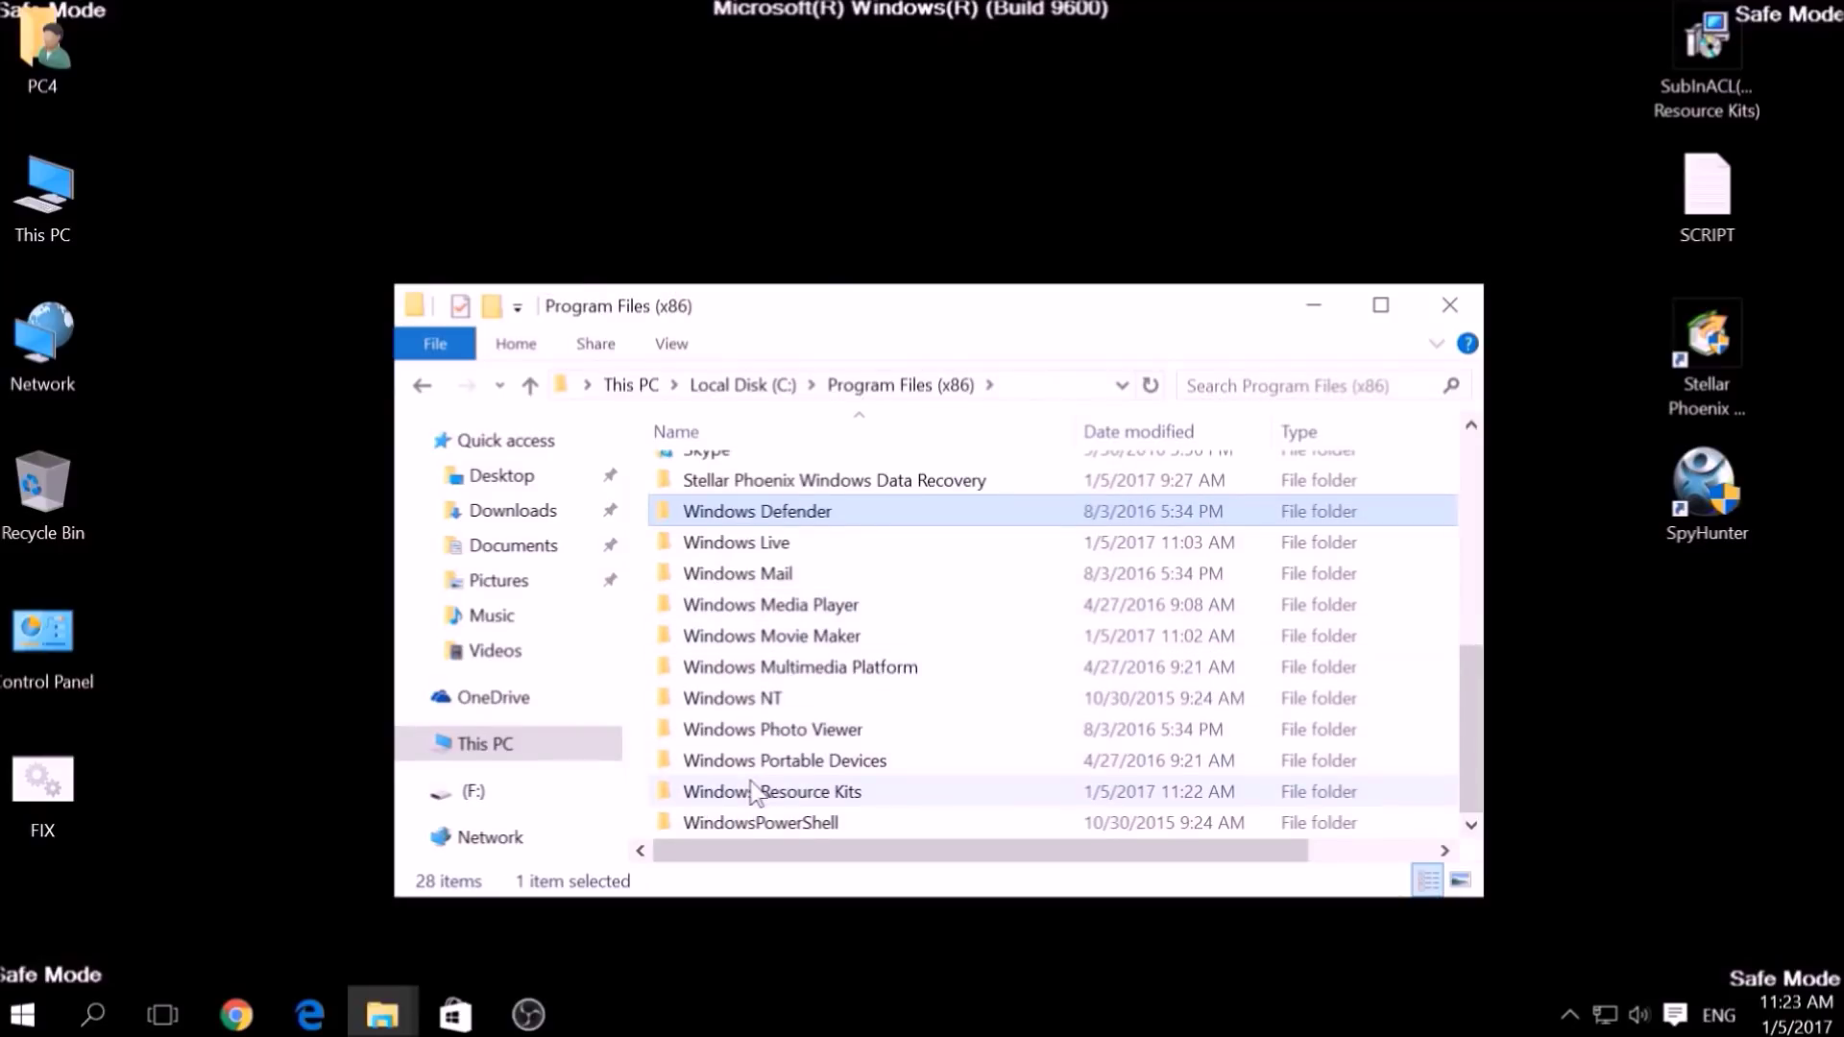
{"action": "left_click", "coordinate": [751, 793]}
{"action": "double_click", "coordinate": [751, 793]}
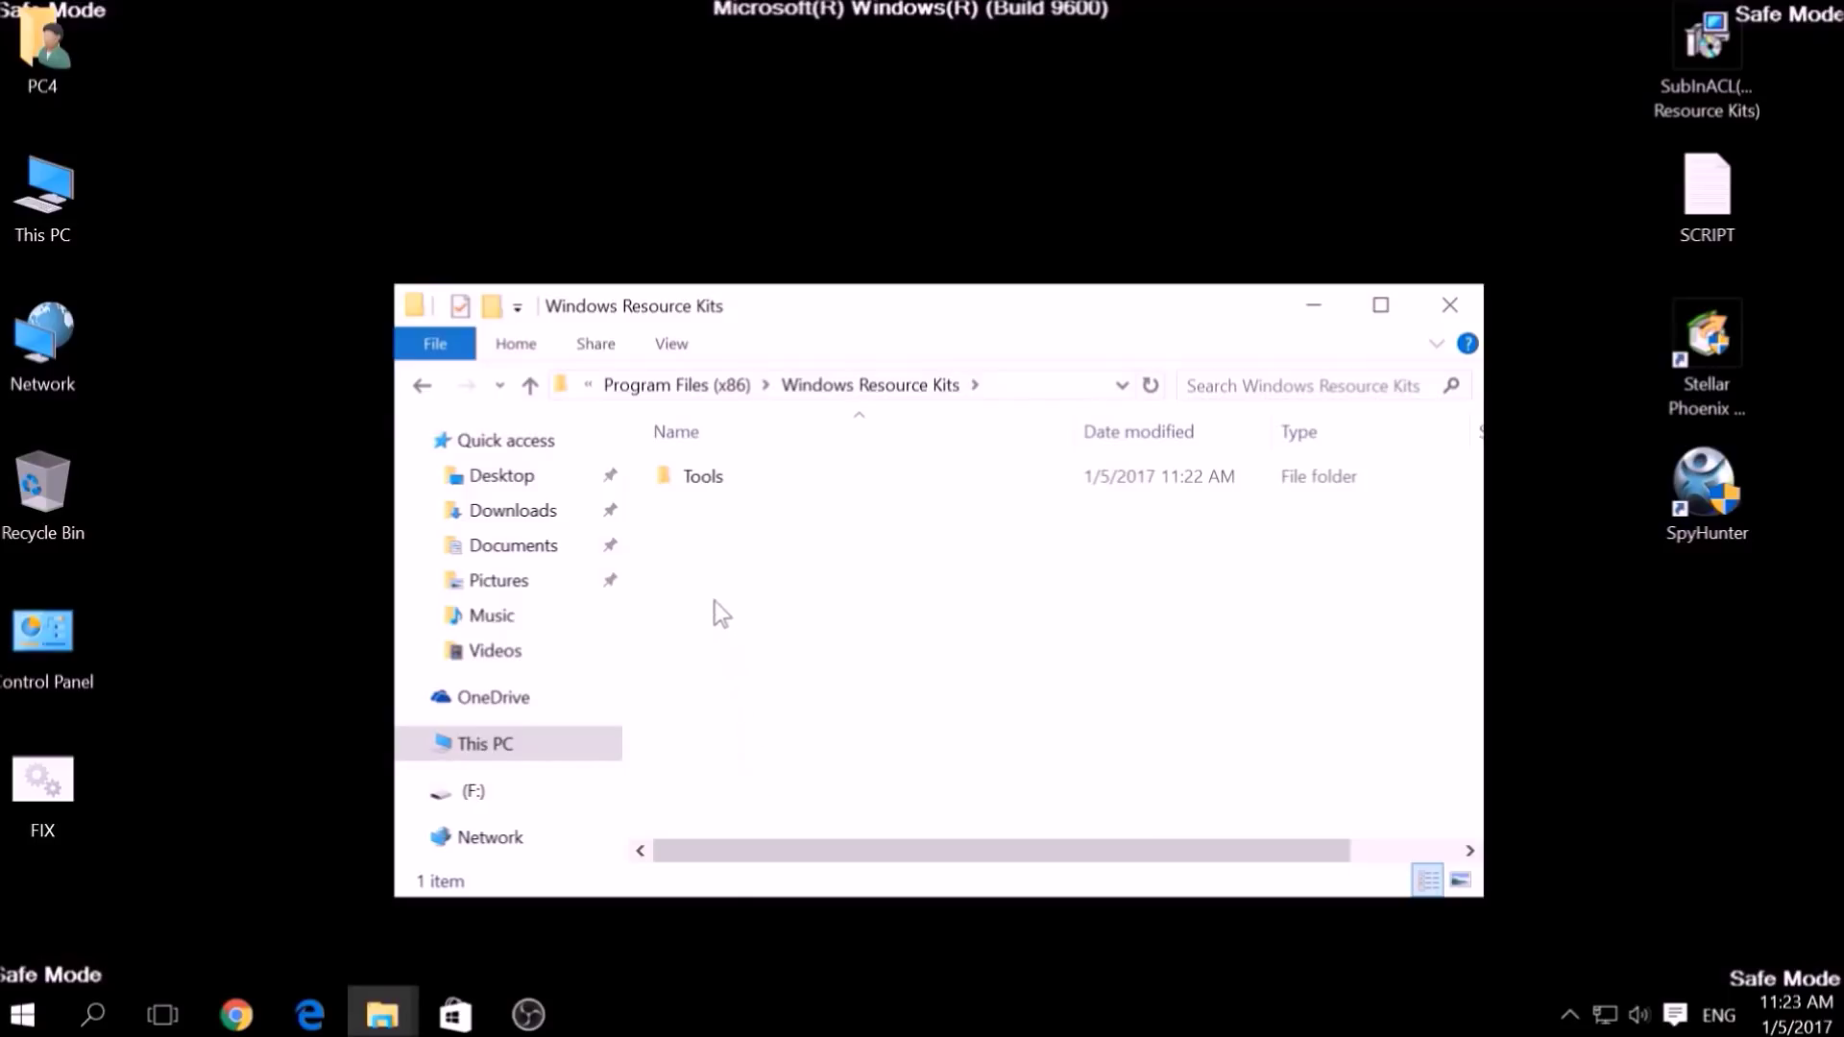
{"action": "double_click", "coordinate": [701, 494]}
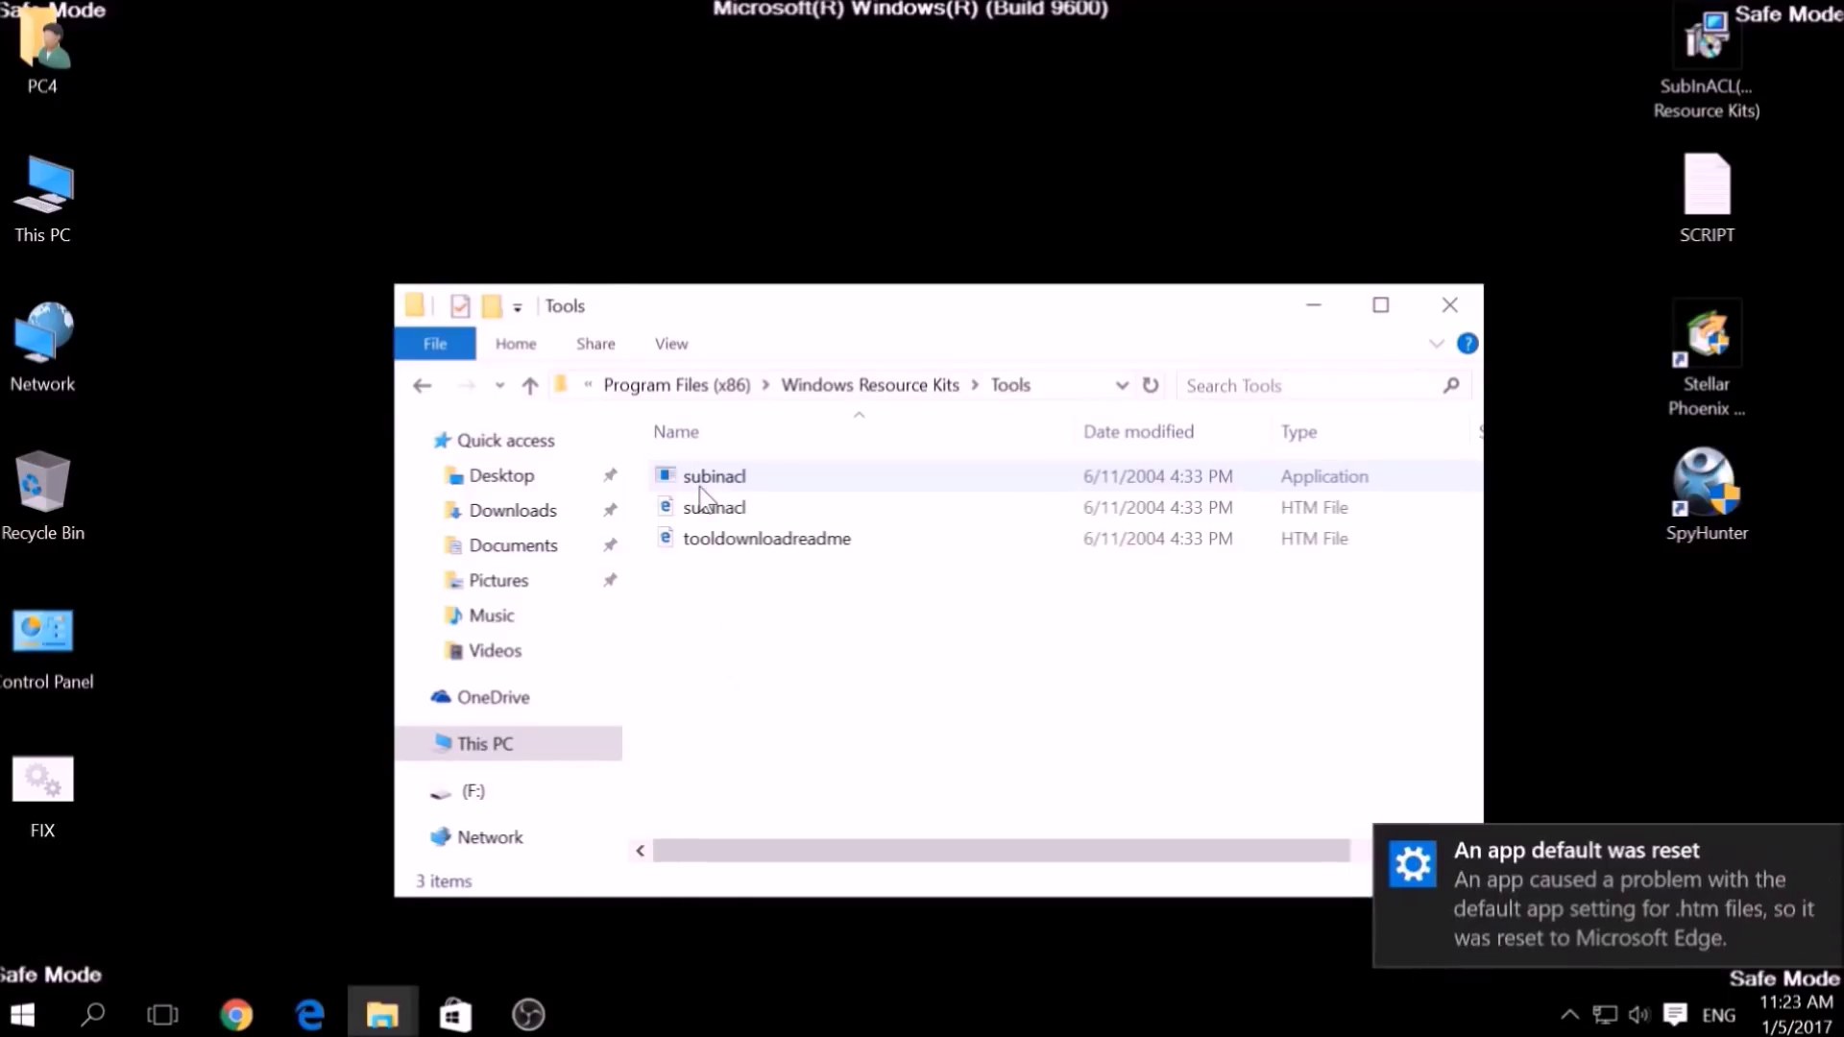
Step: Paste FIX into Tools with administrator permission, then close the window
{"action": "right_click", "coordinate": [697, 597]}
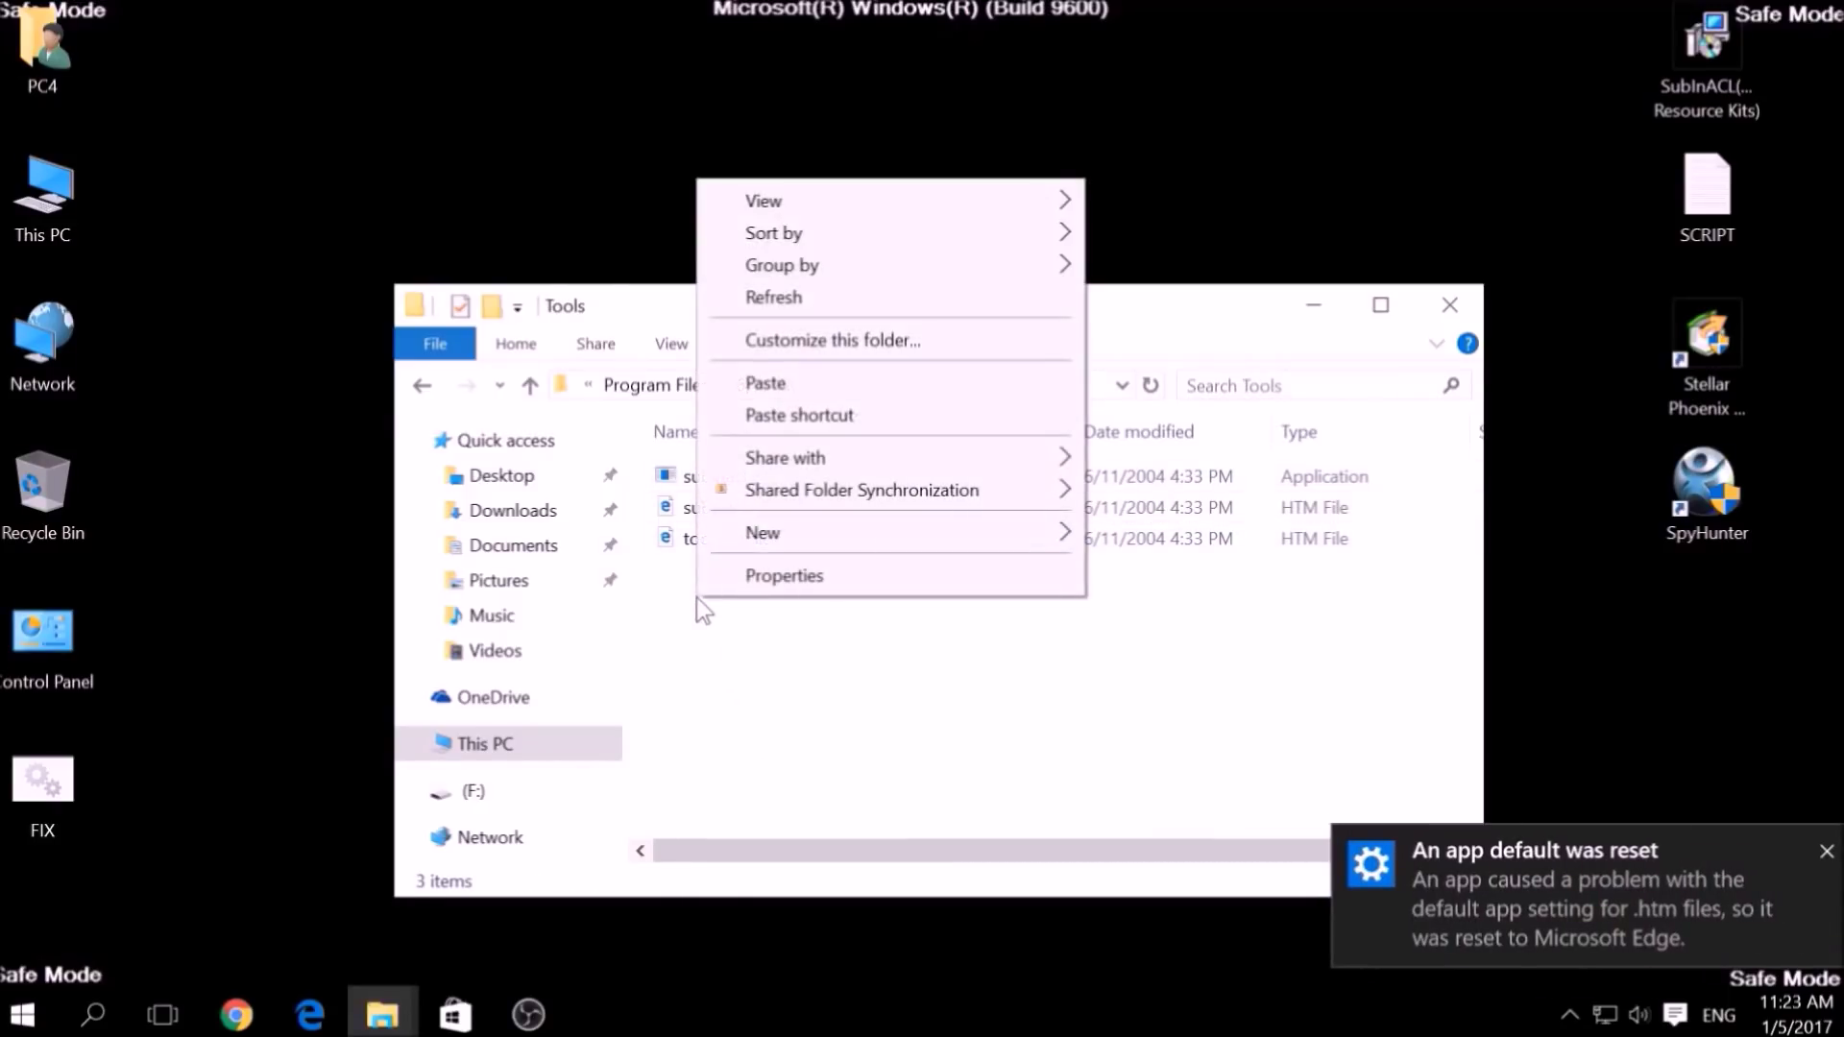
{"action": "left_click", "coordinate": [753, 384]}
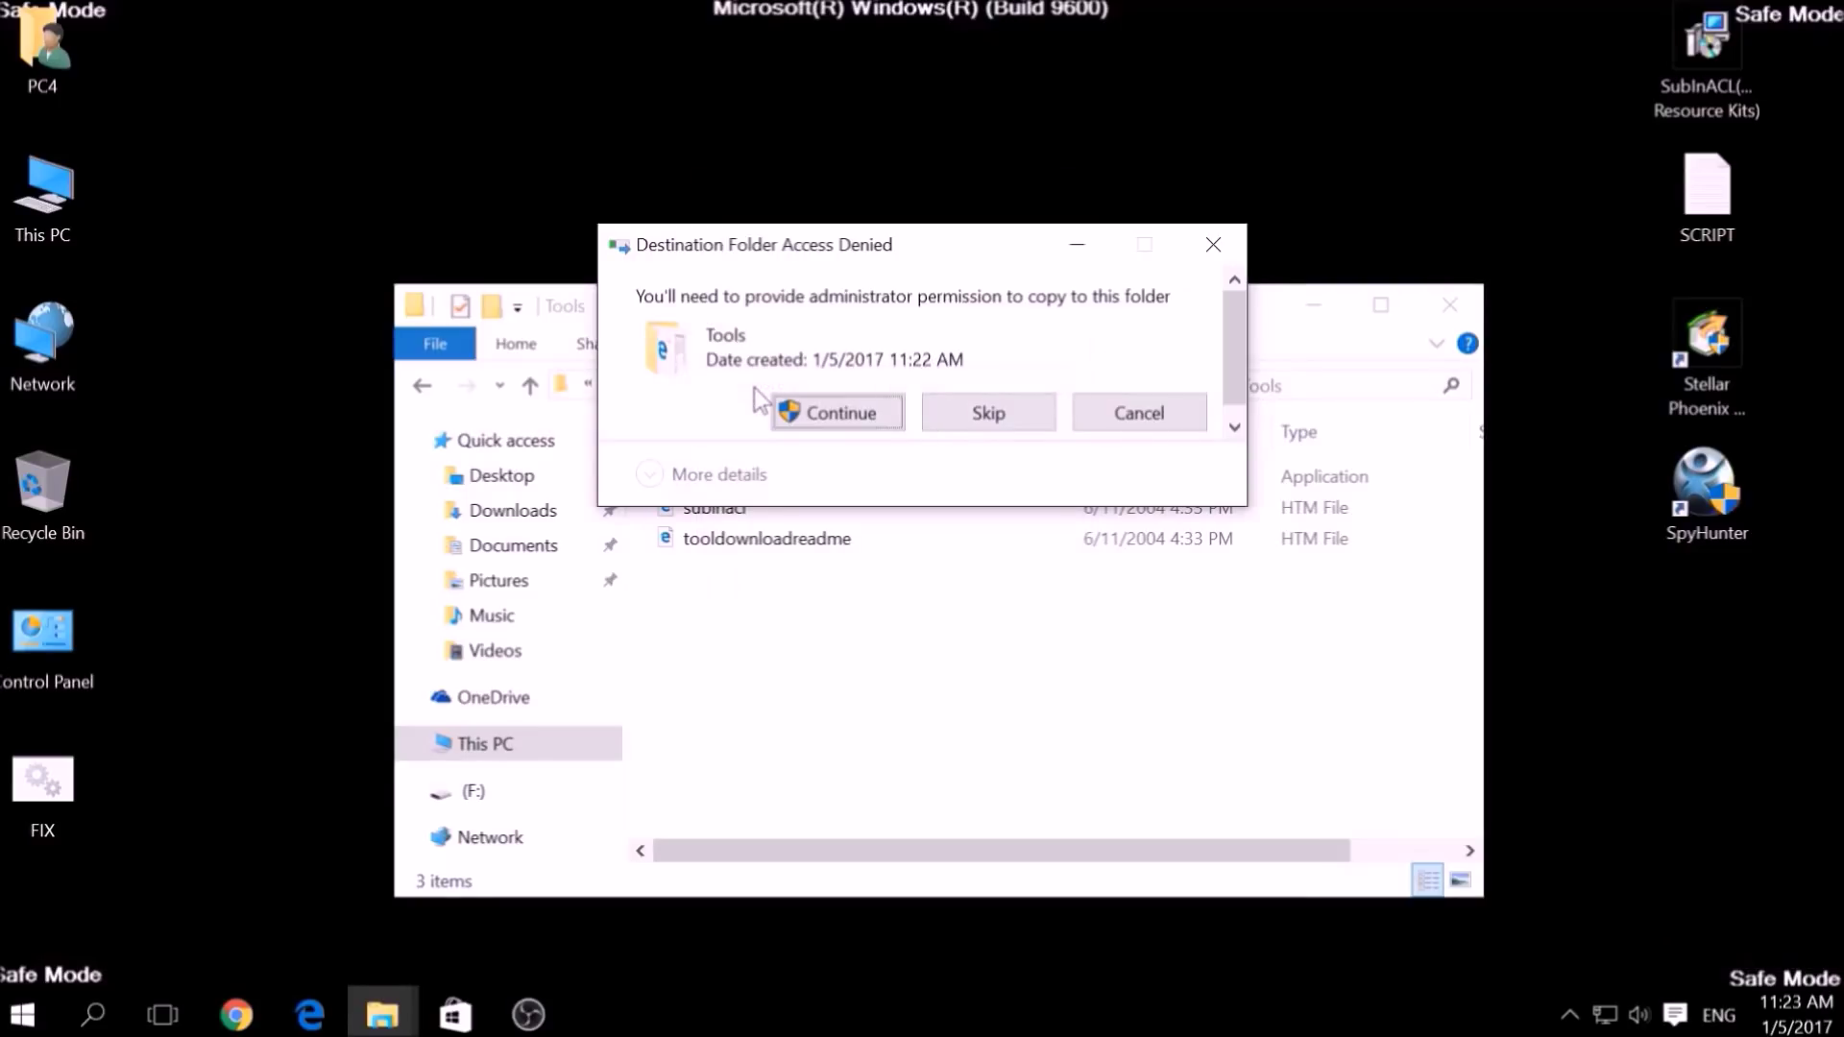
{"action": "left_click", "coordinate": [811, 414]}
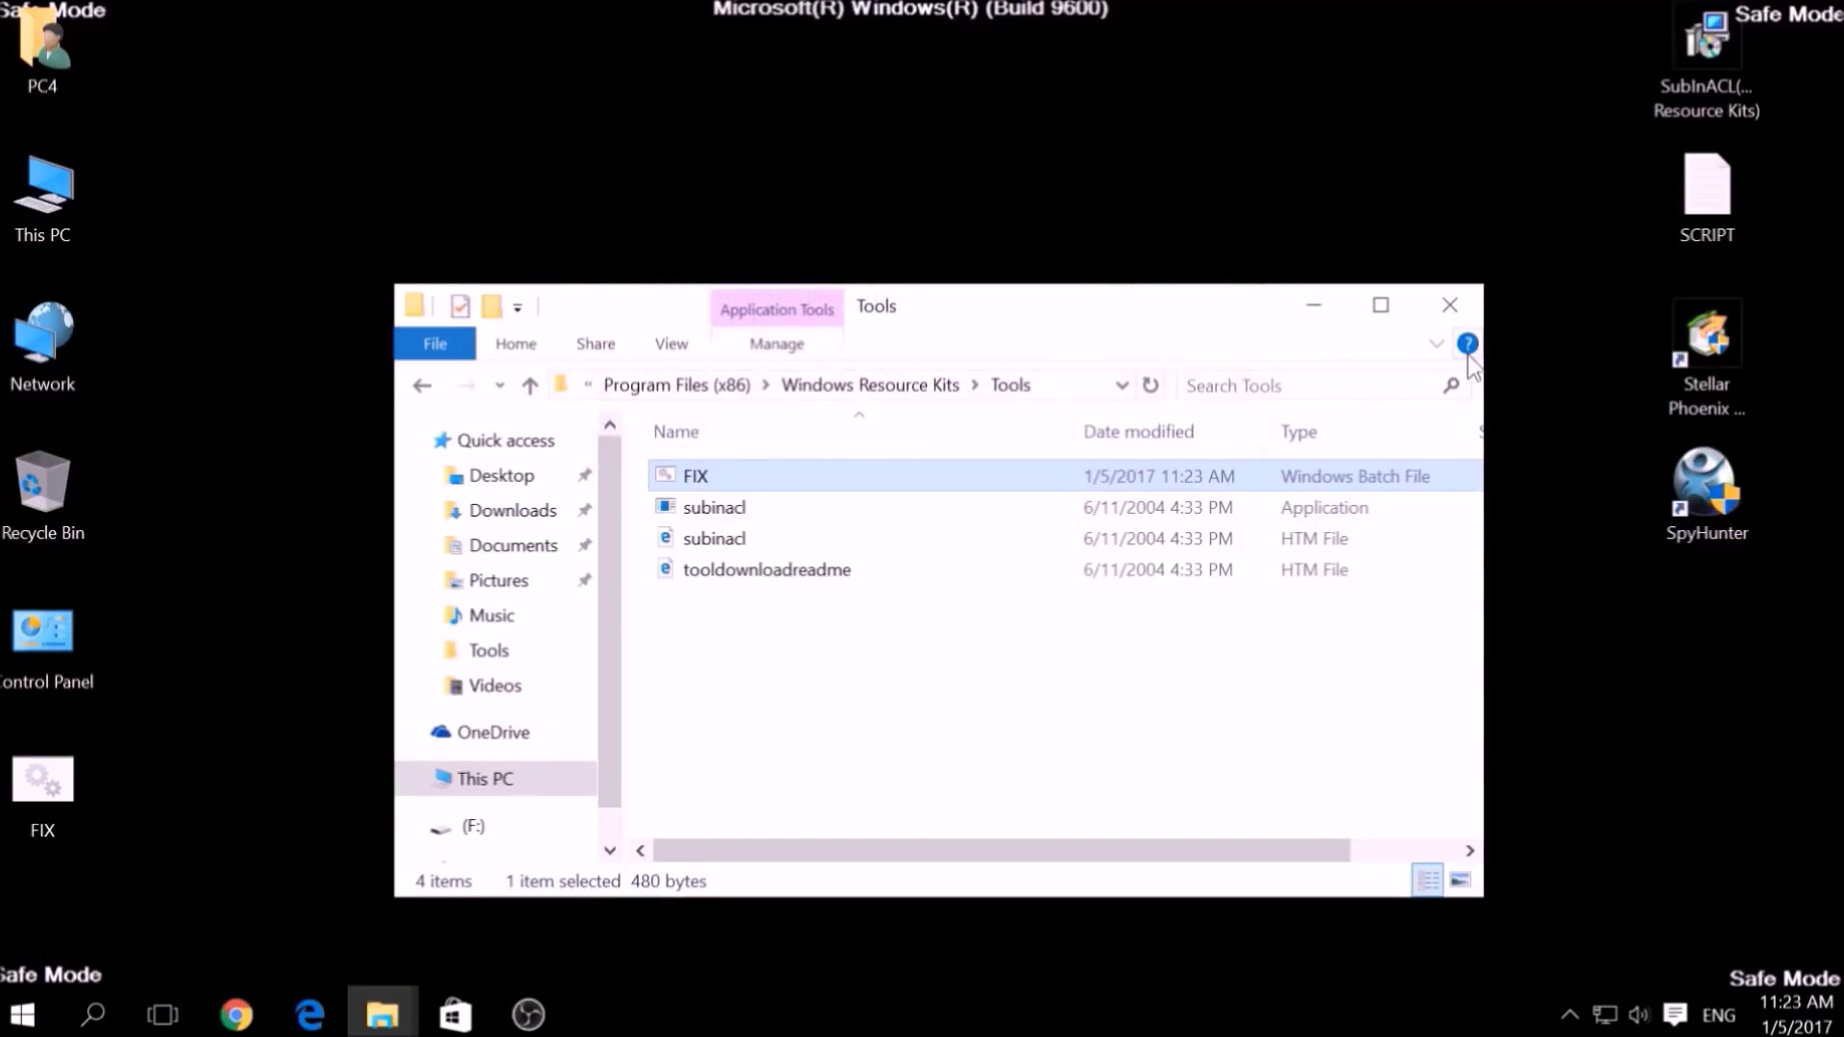
{"action": "left_click", "coordinate": [1454, 312]}
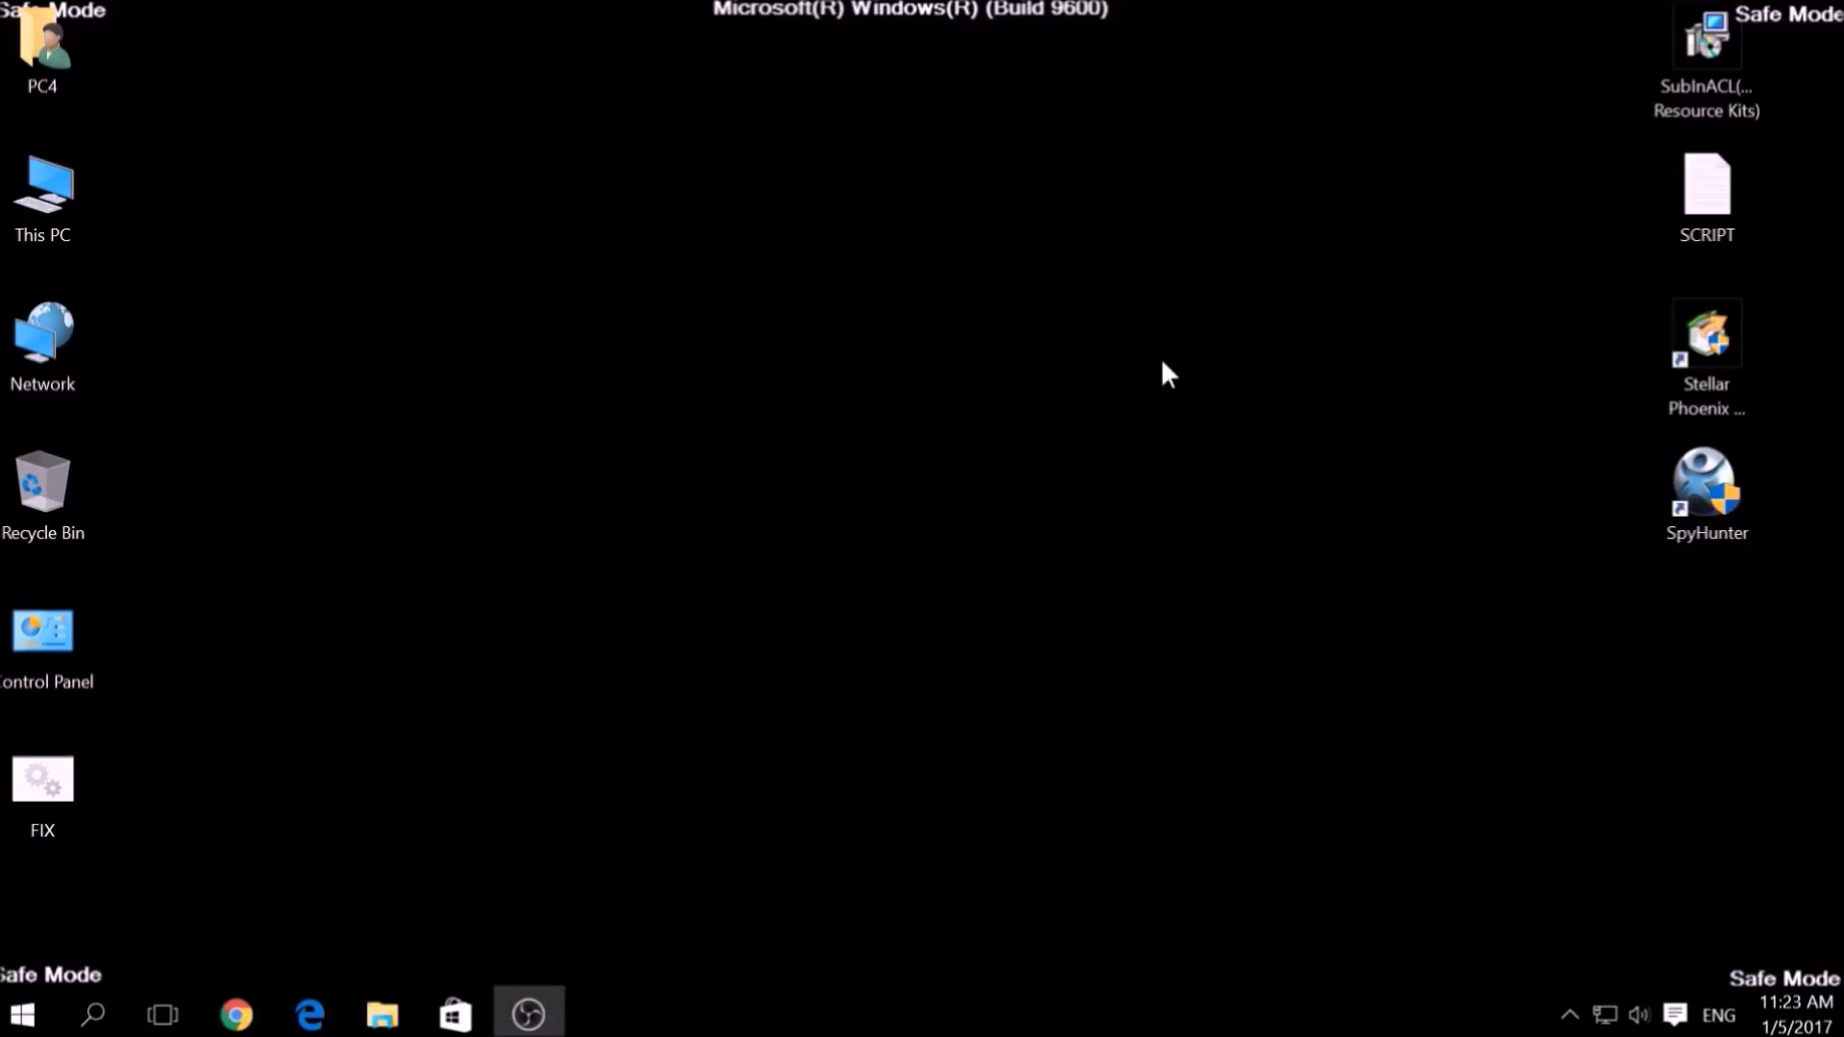
Step: Search for cmd and launch Command Prompt as administrator
{"action": "left_click", "coordinate": [93, 1016]}
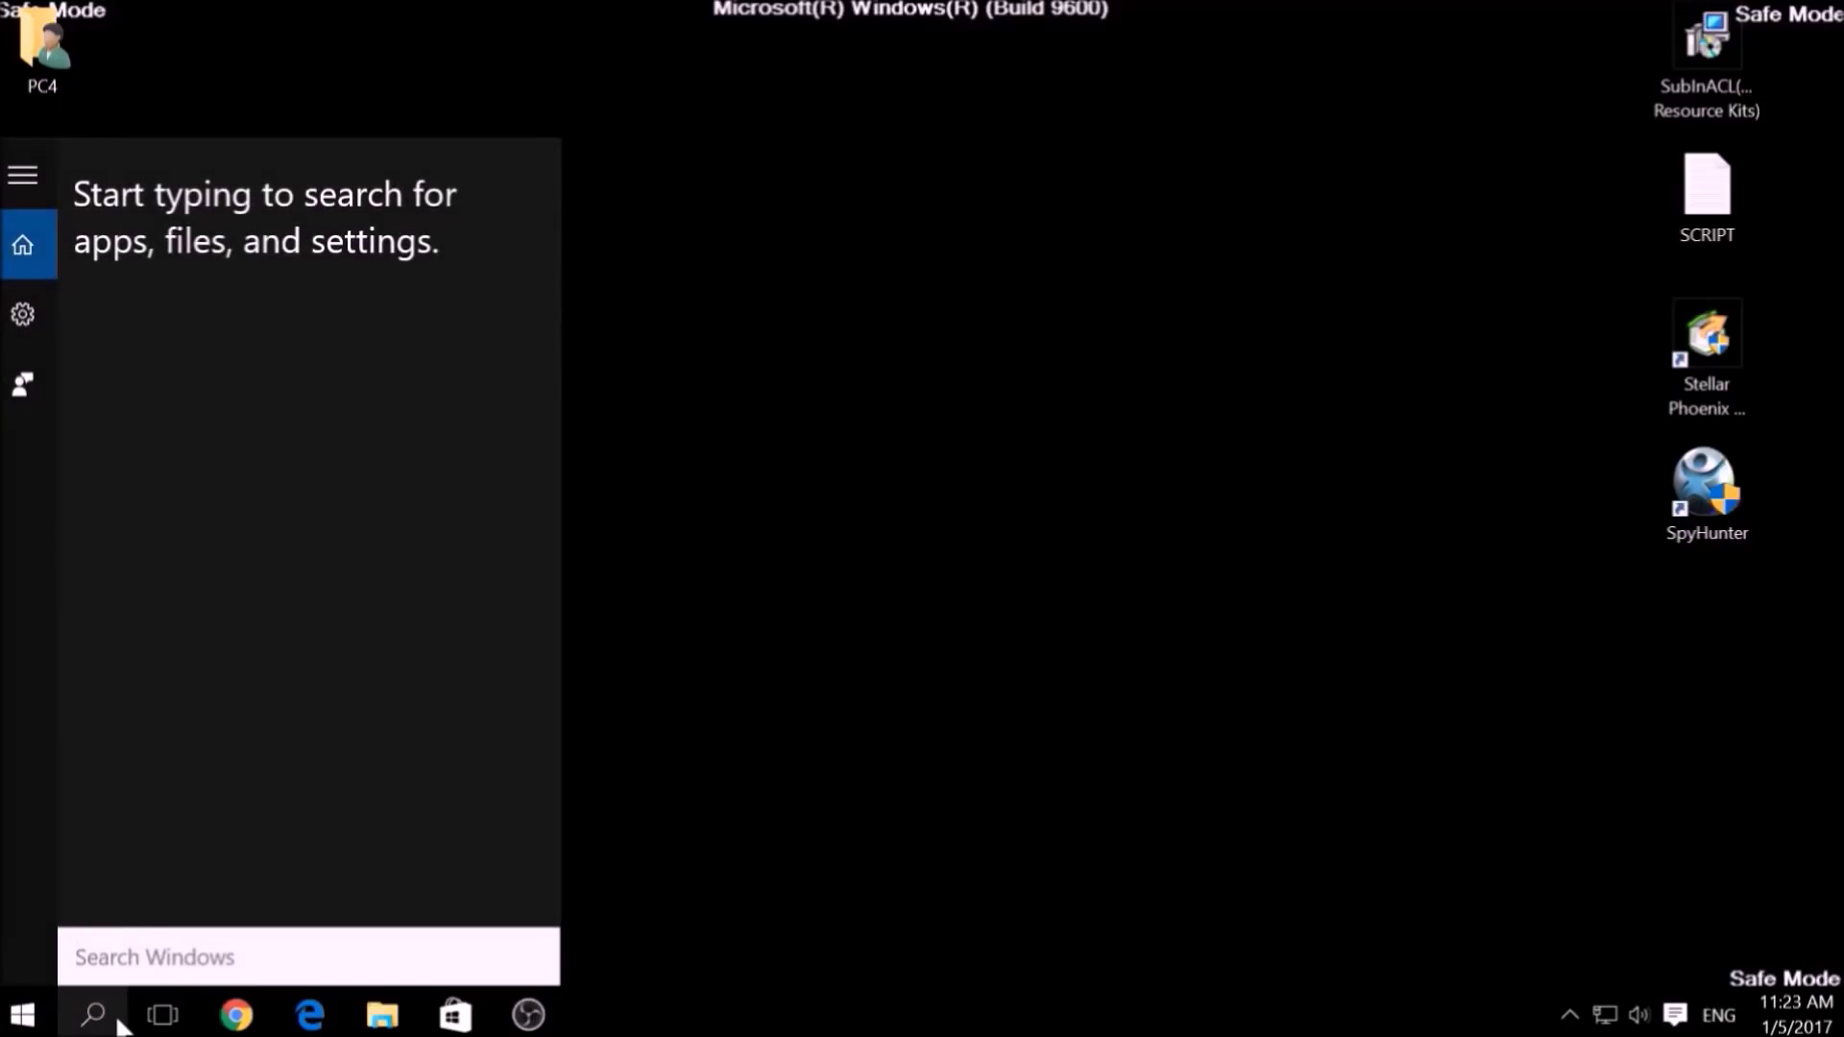
{"action": "type", "text": "cmd"}
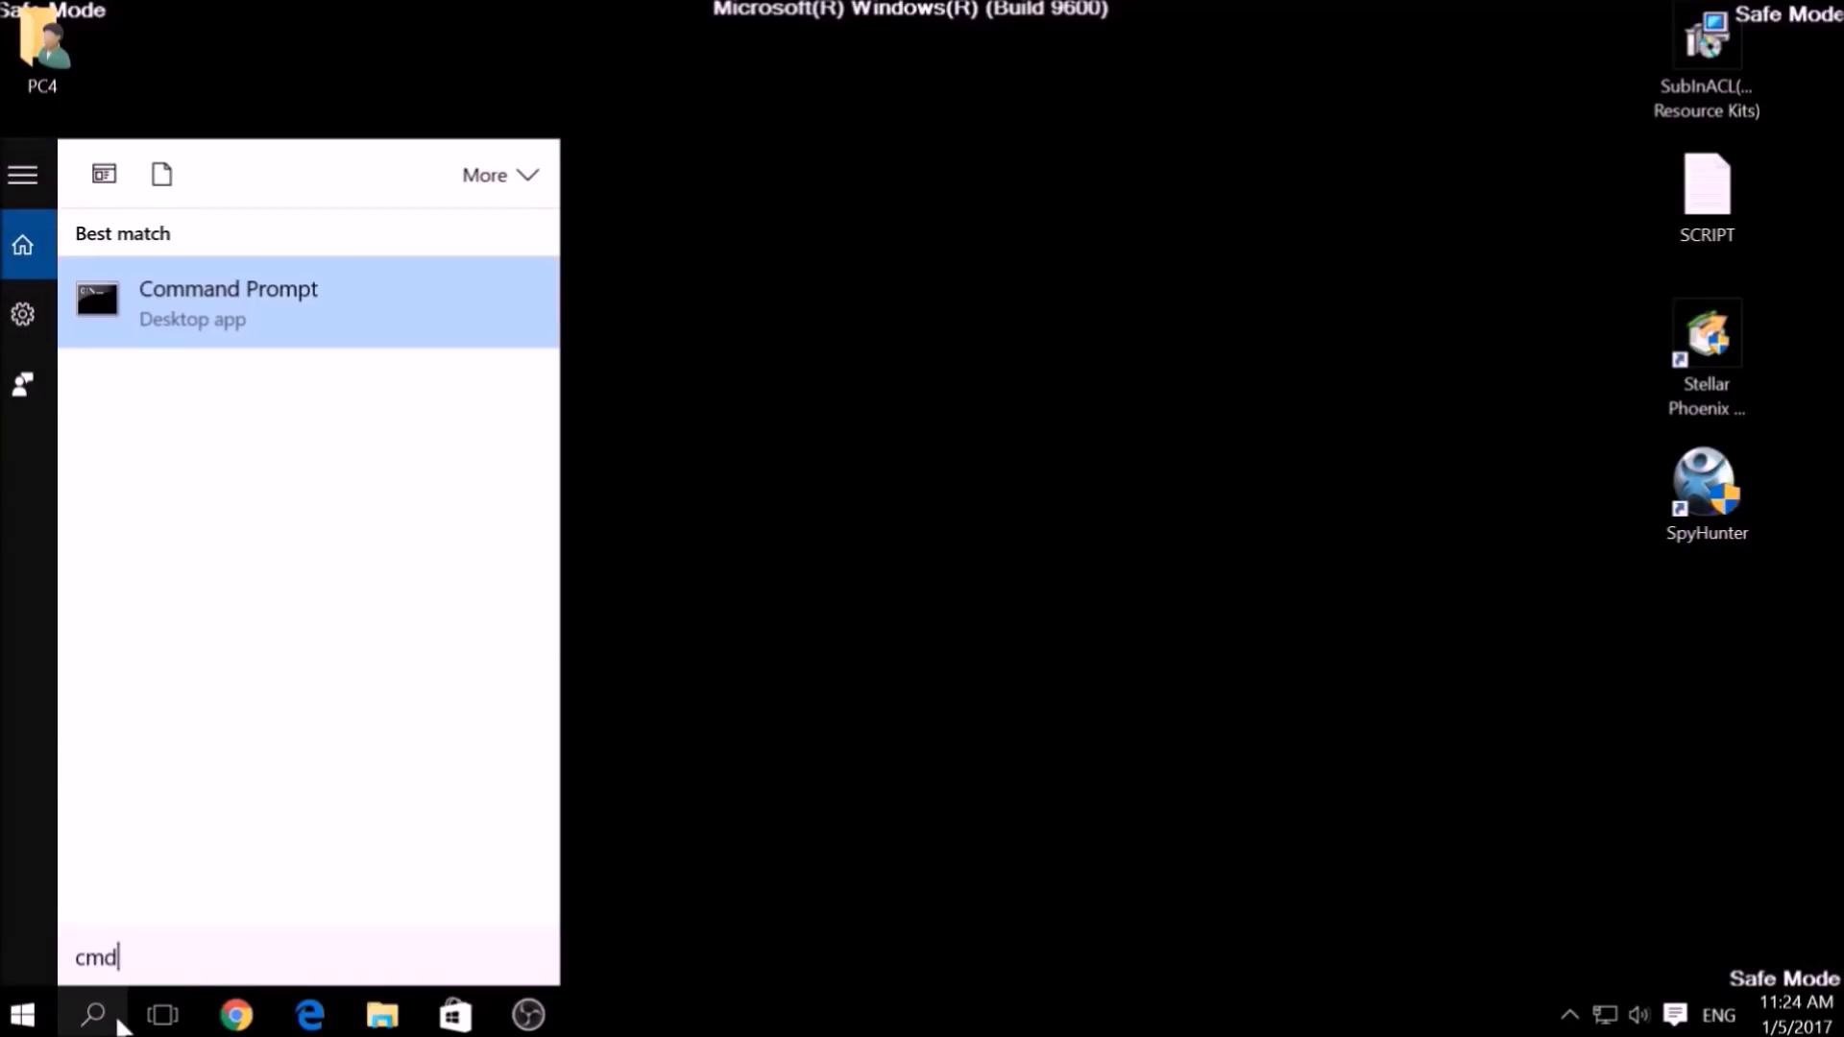
{"action": "right_click", "coordinate": [208, 326]}
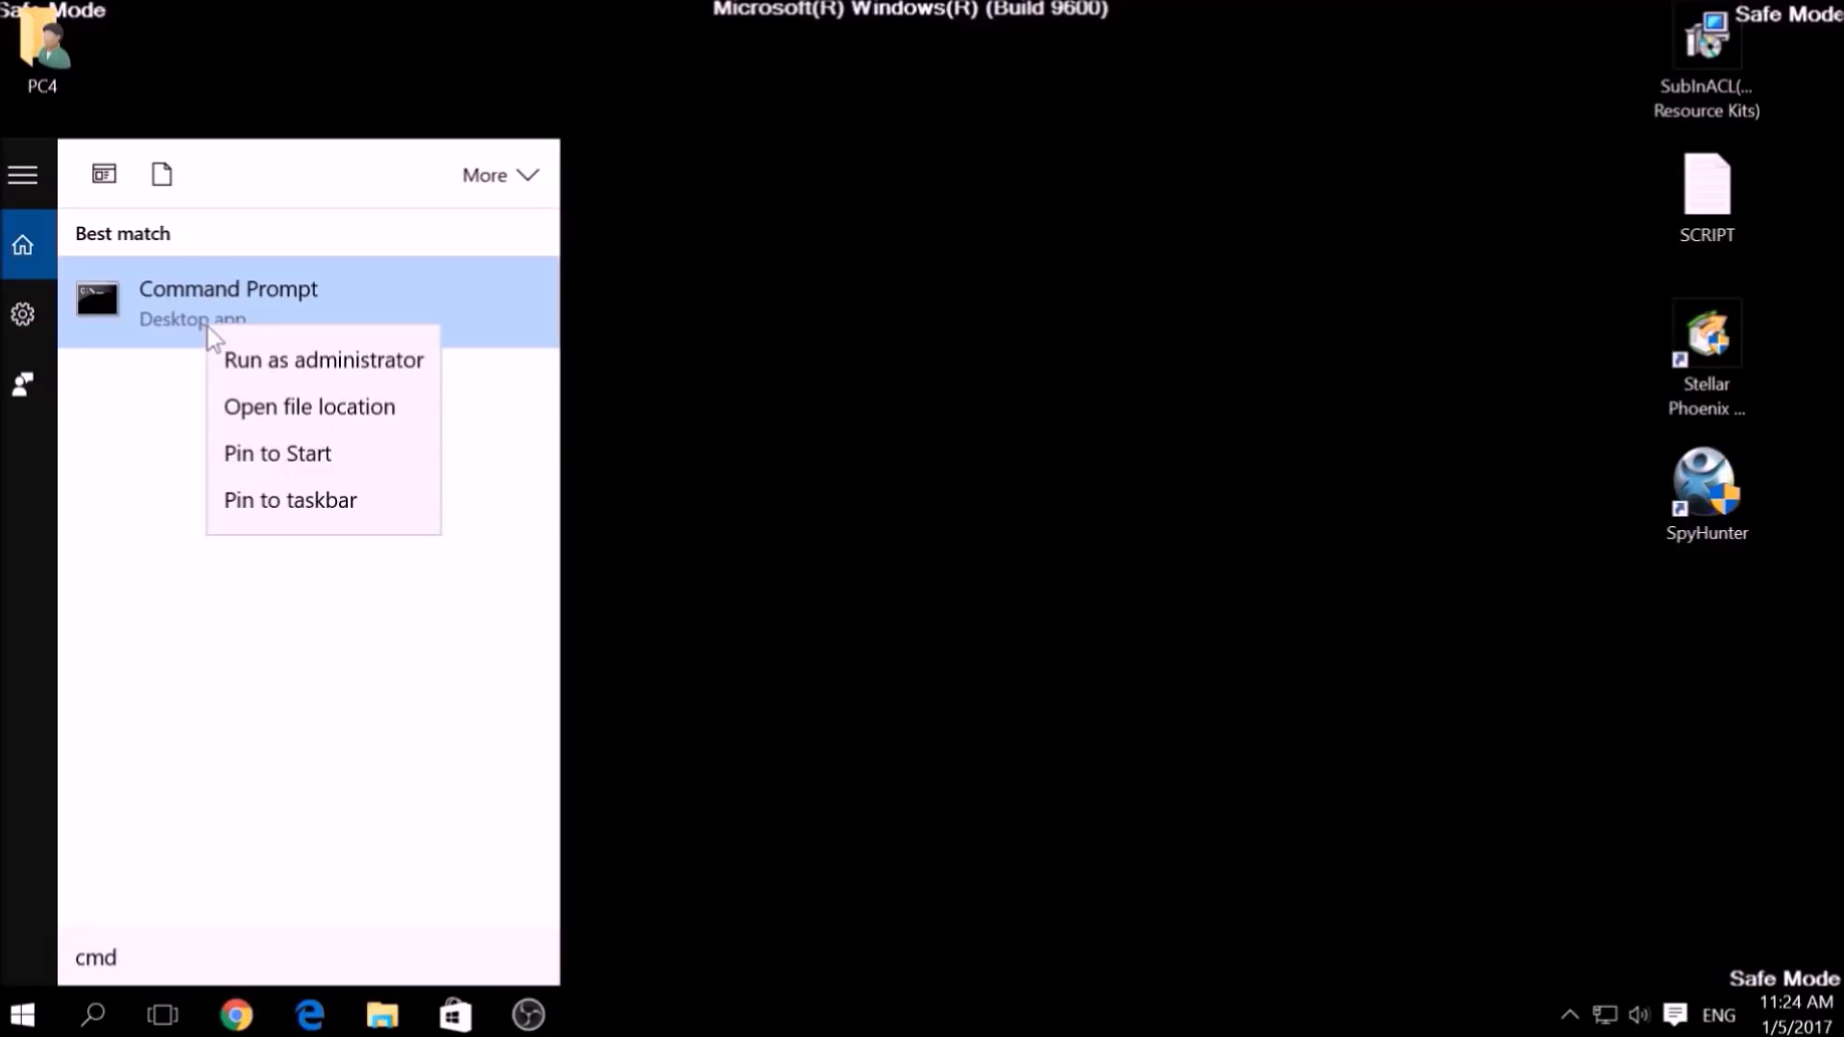
{"action": "left_click", "coordinate": [260, 368]}
{"action": "left_click", "coordinate": [388, 298]}
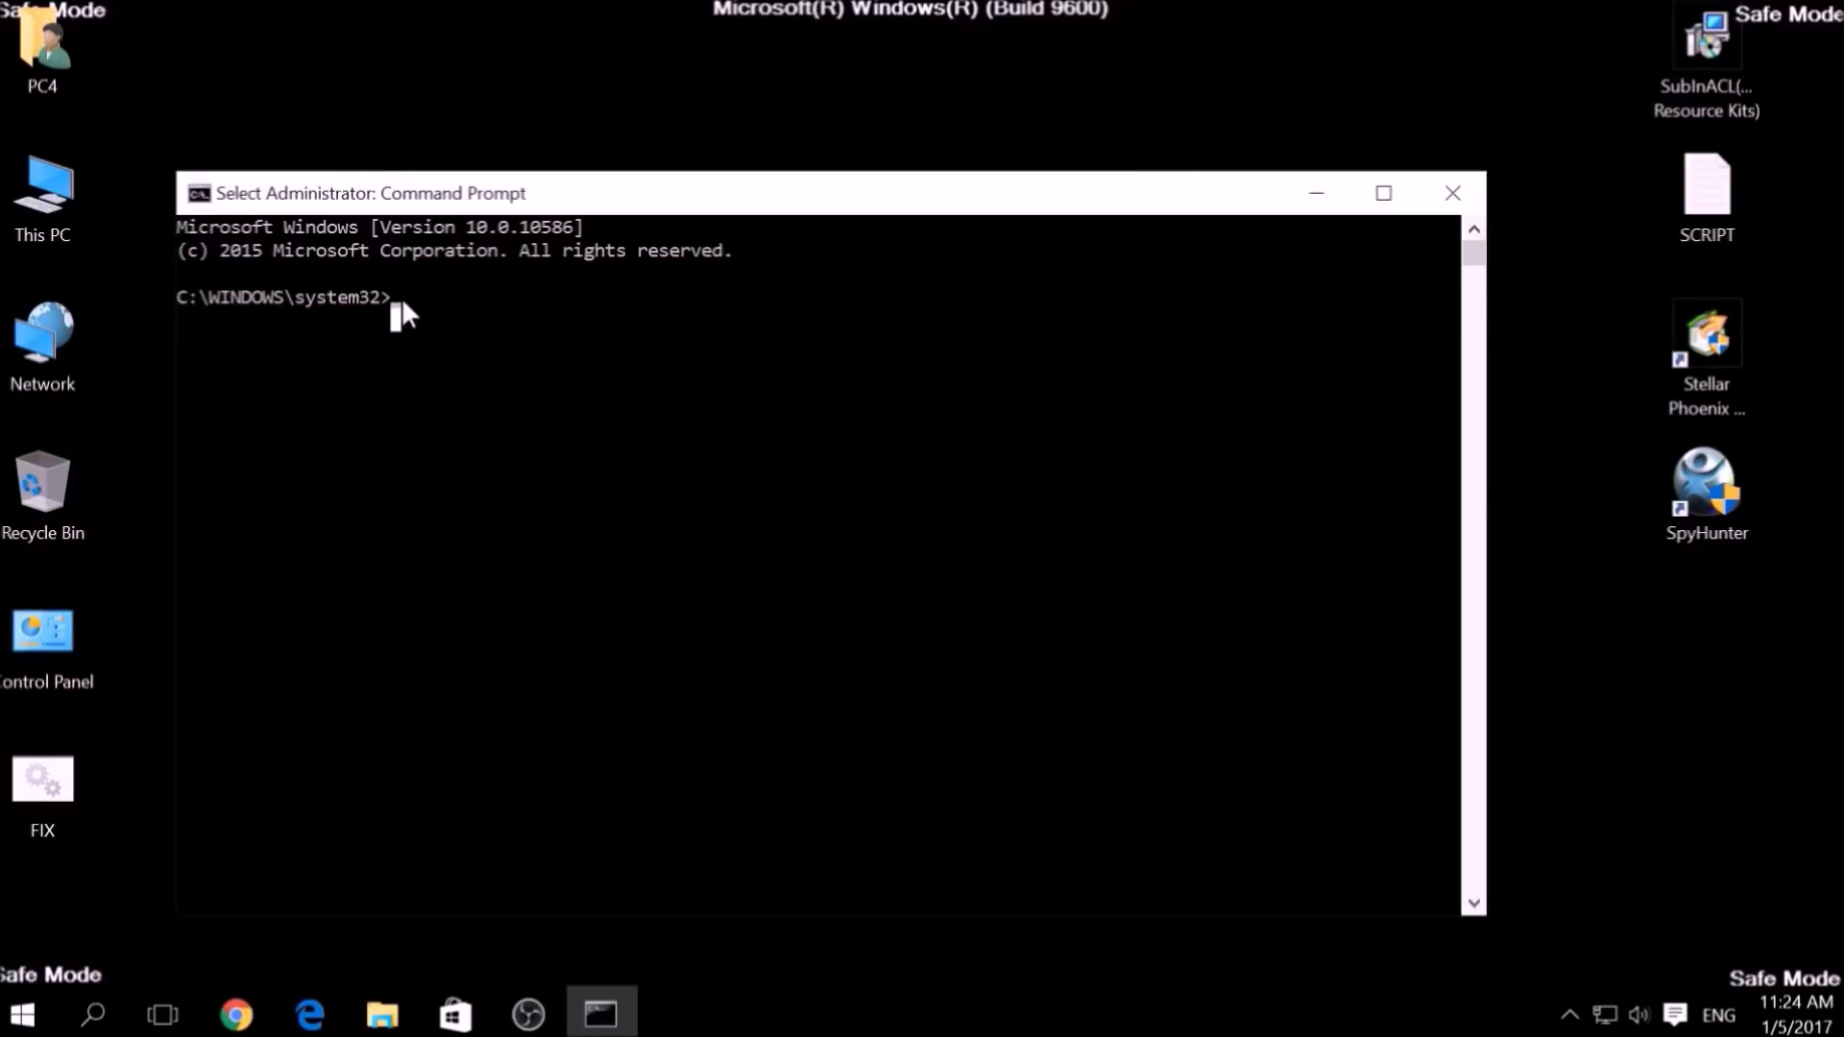
{"action": "type", "text": "CD"}
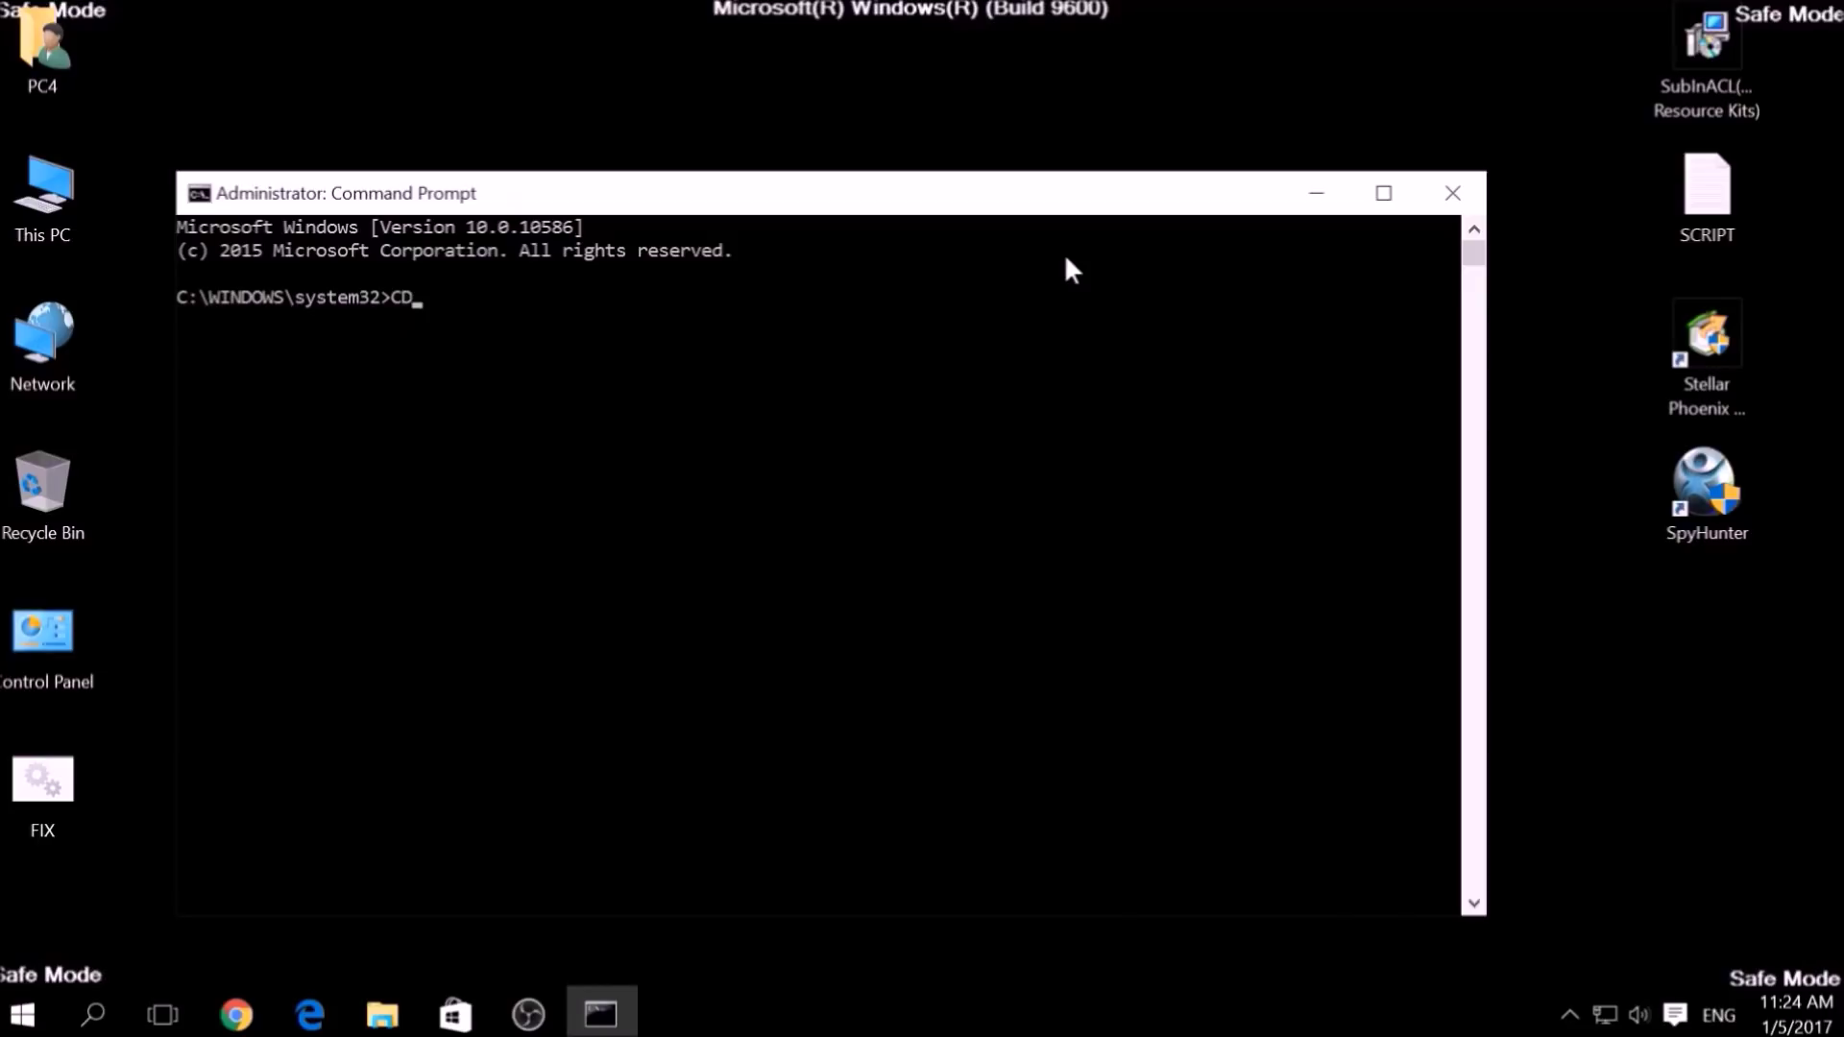
{"action": "type", "text": " C:"}
{"action": "type", "text": "\\P"}
{"action": "type", "text": "rogram "}
{"action": "type", "text": "Files ("}
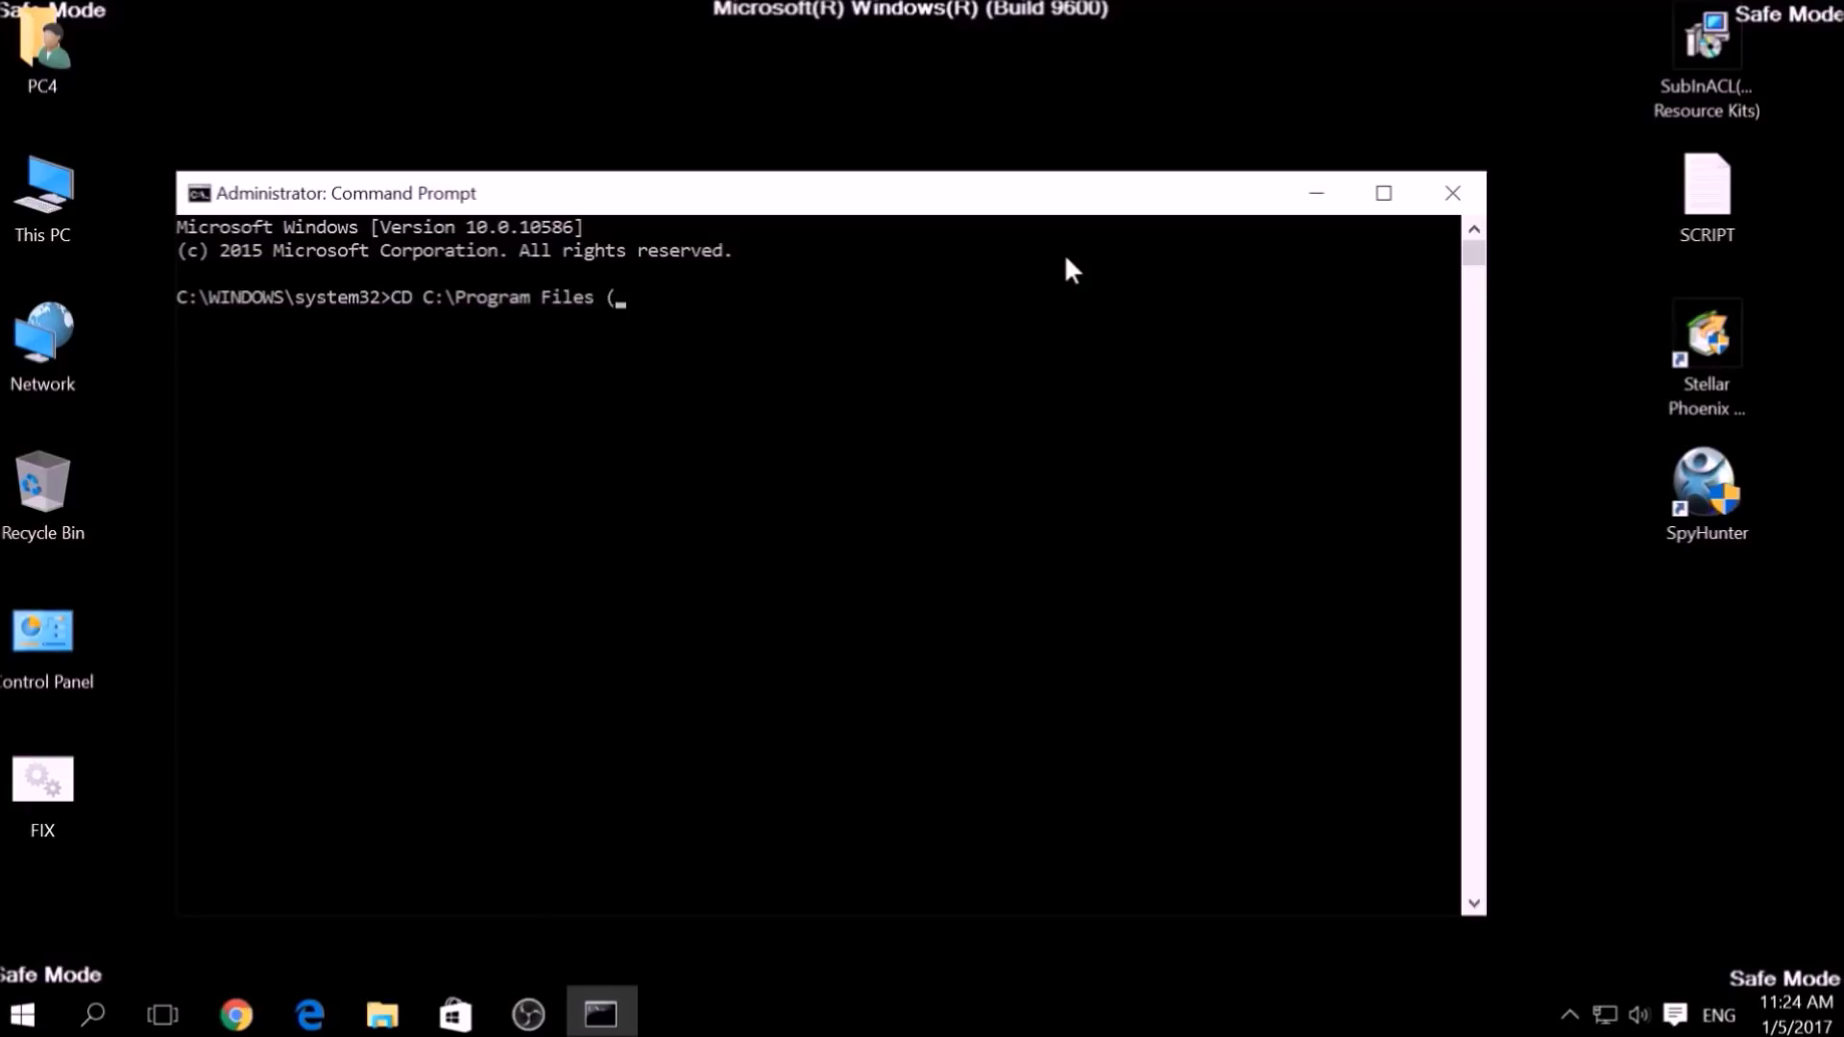
{"action": "type", "text": "X"}
Step: Change to the Windows Resource Kits\Tools folder, run FIX.bat, then close the console
{"action": "key", "text": "BackSpace"}
{"action": "type", "text": "x8"}
{"action": "type", "text": "6)"}
{"action": "type", "text": "\\Win"}
{"action": "type", "text": "dows Resource"}
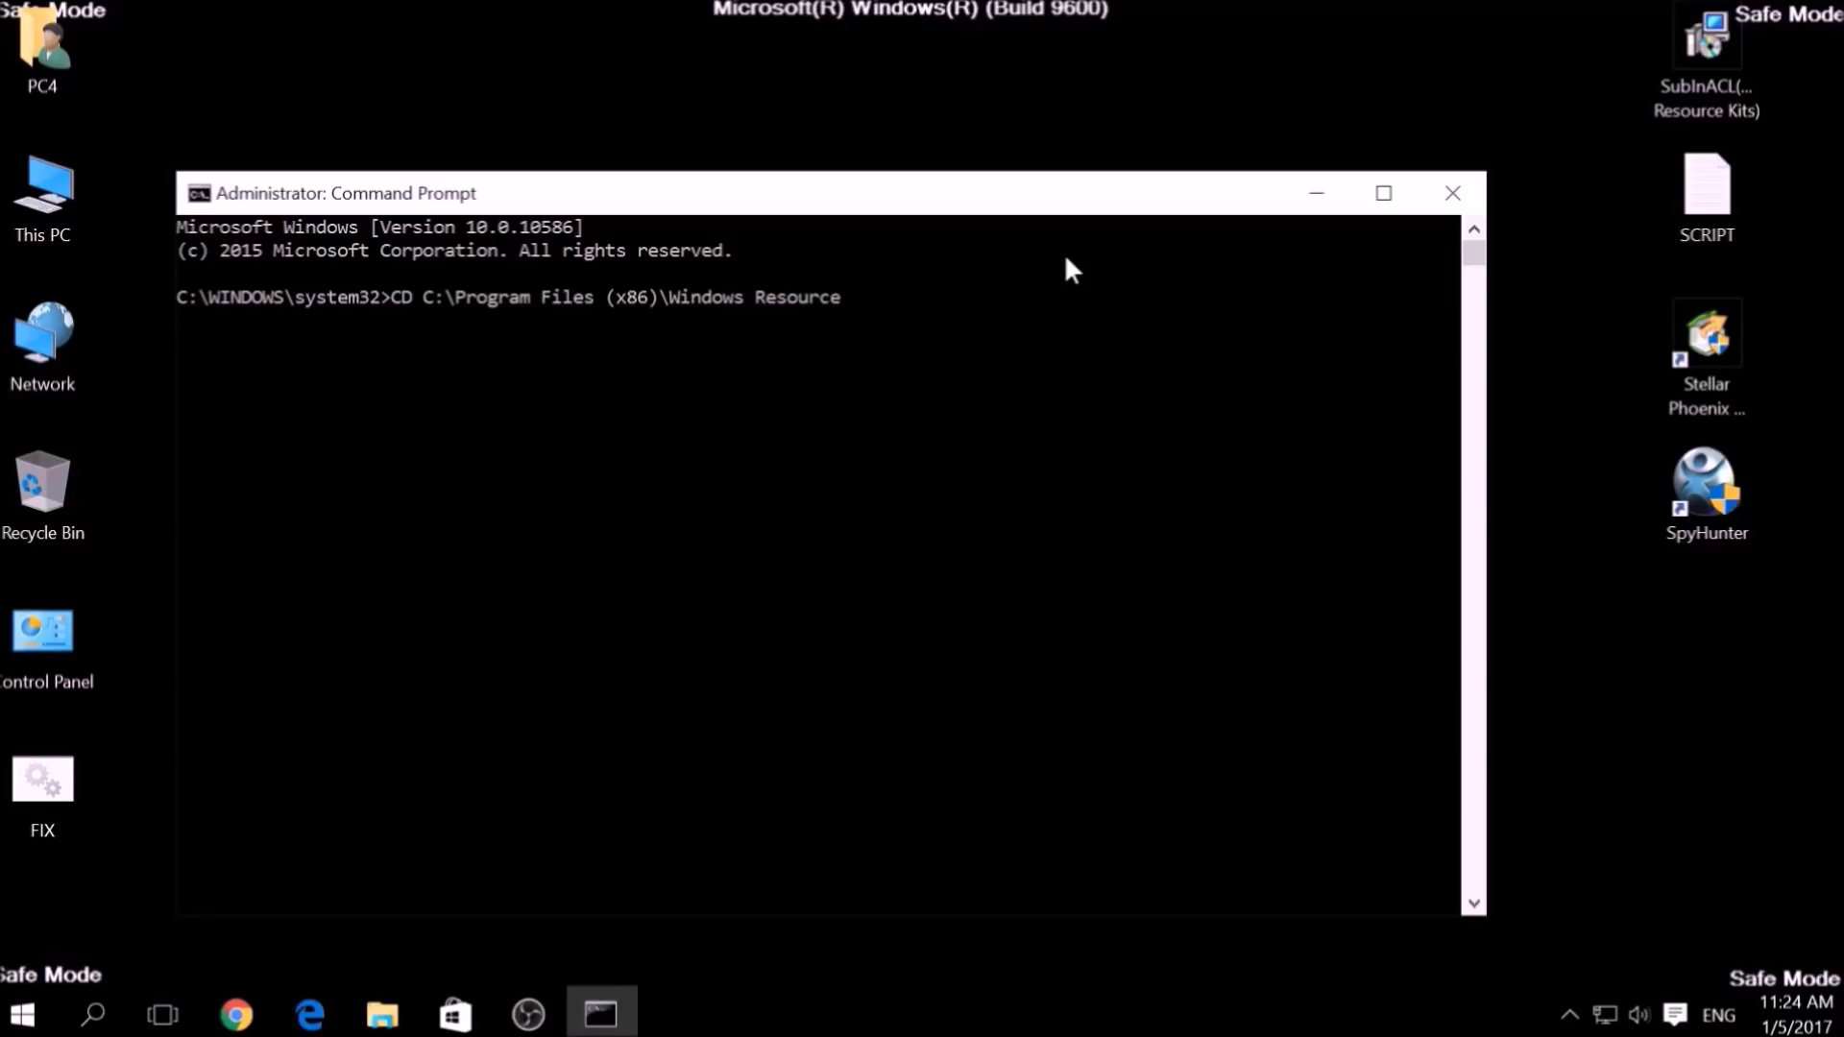
{"action": "type", "text": " Kits"}
{"action": "type", "text": "\\T"}
{"action": "key", "text": "BackSpace"}
{"action": "key", "text": "BackSpace"}
{"action": "type", "text": "ols"}
{"action": "key", "text": "Return"}
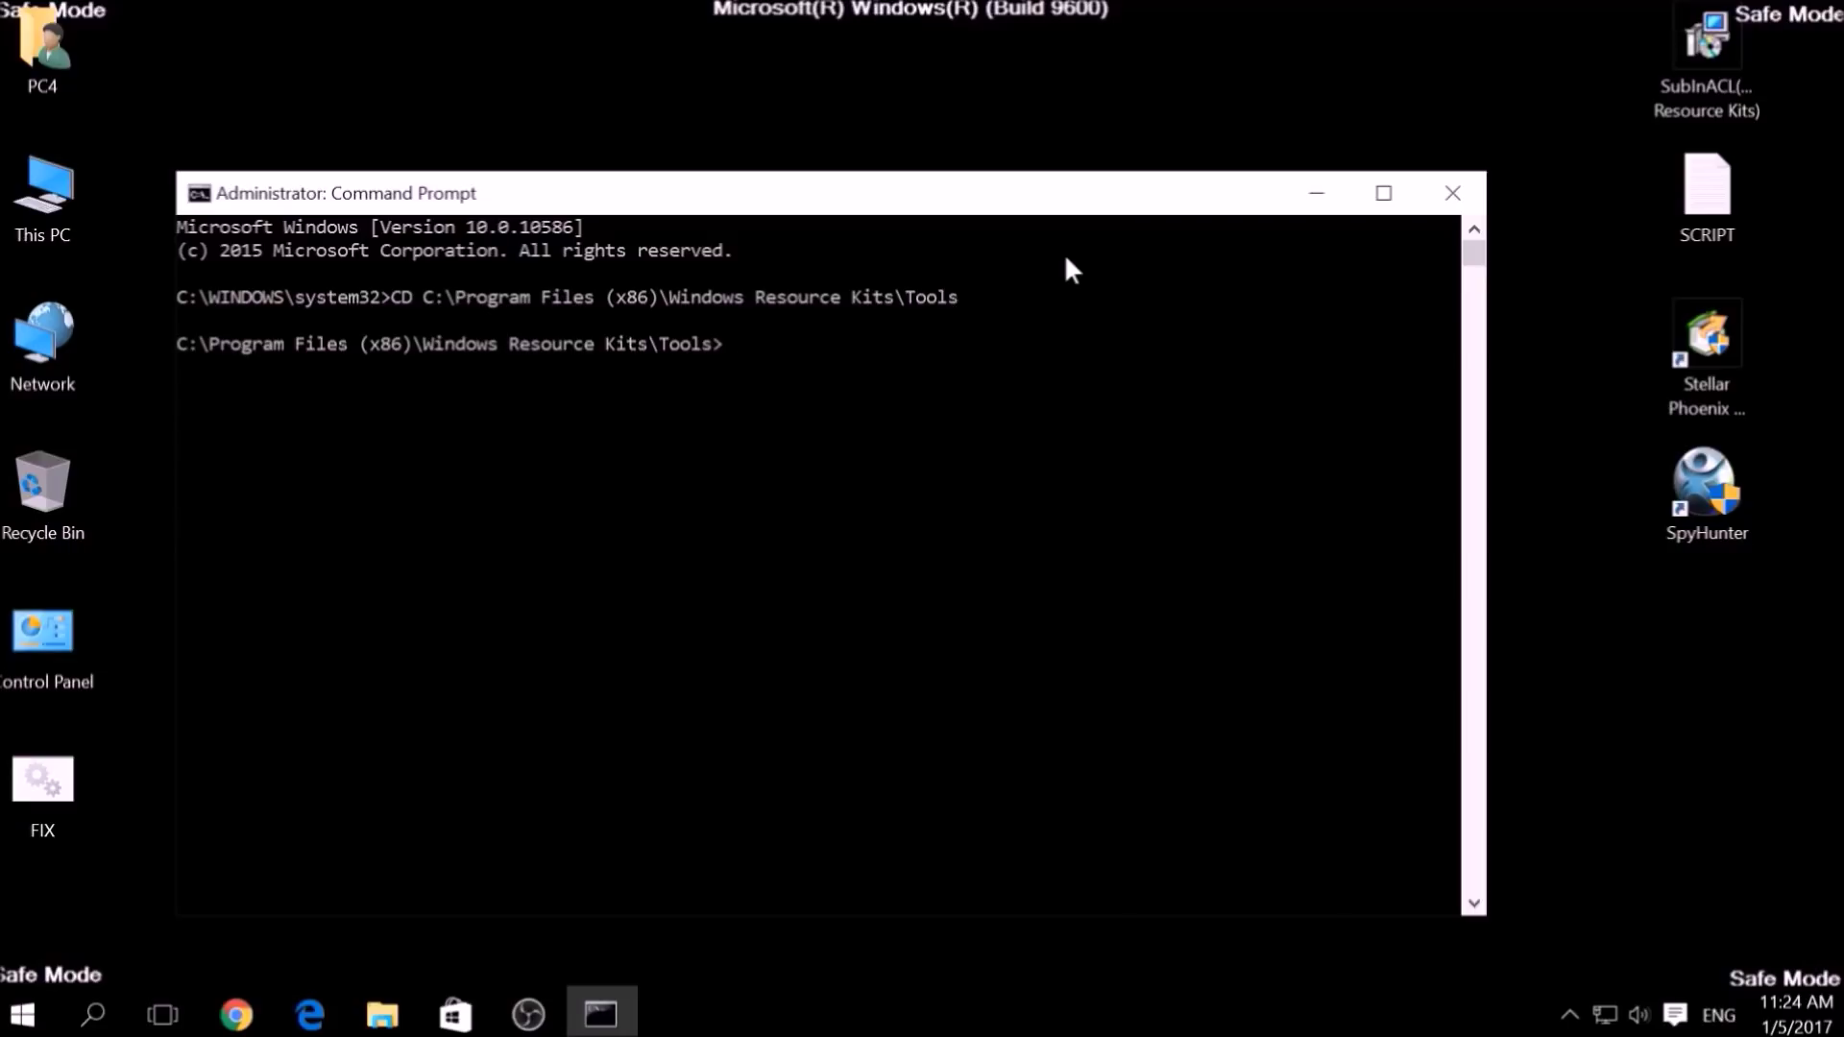
{"action": "type", "text": "F"}
{"action": "type", "text": "IX.b"}
{"action": "type", "text": "at"}
{"action": "key", "text": "Return"}
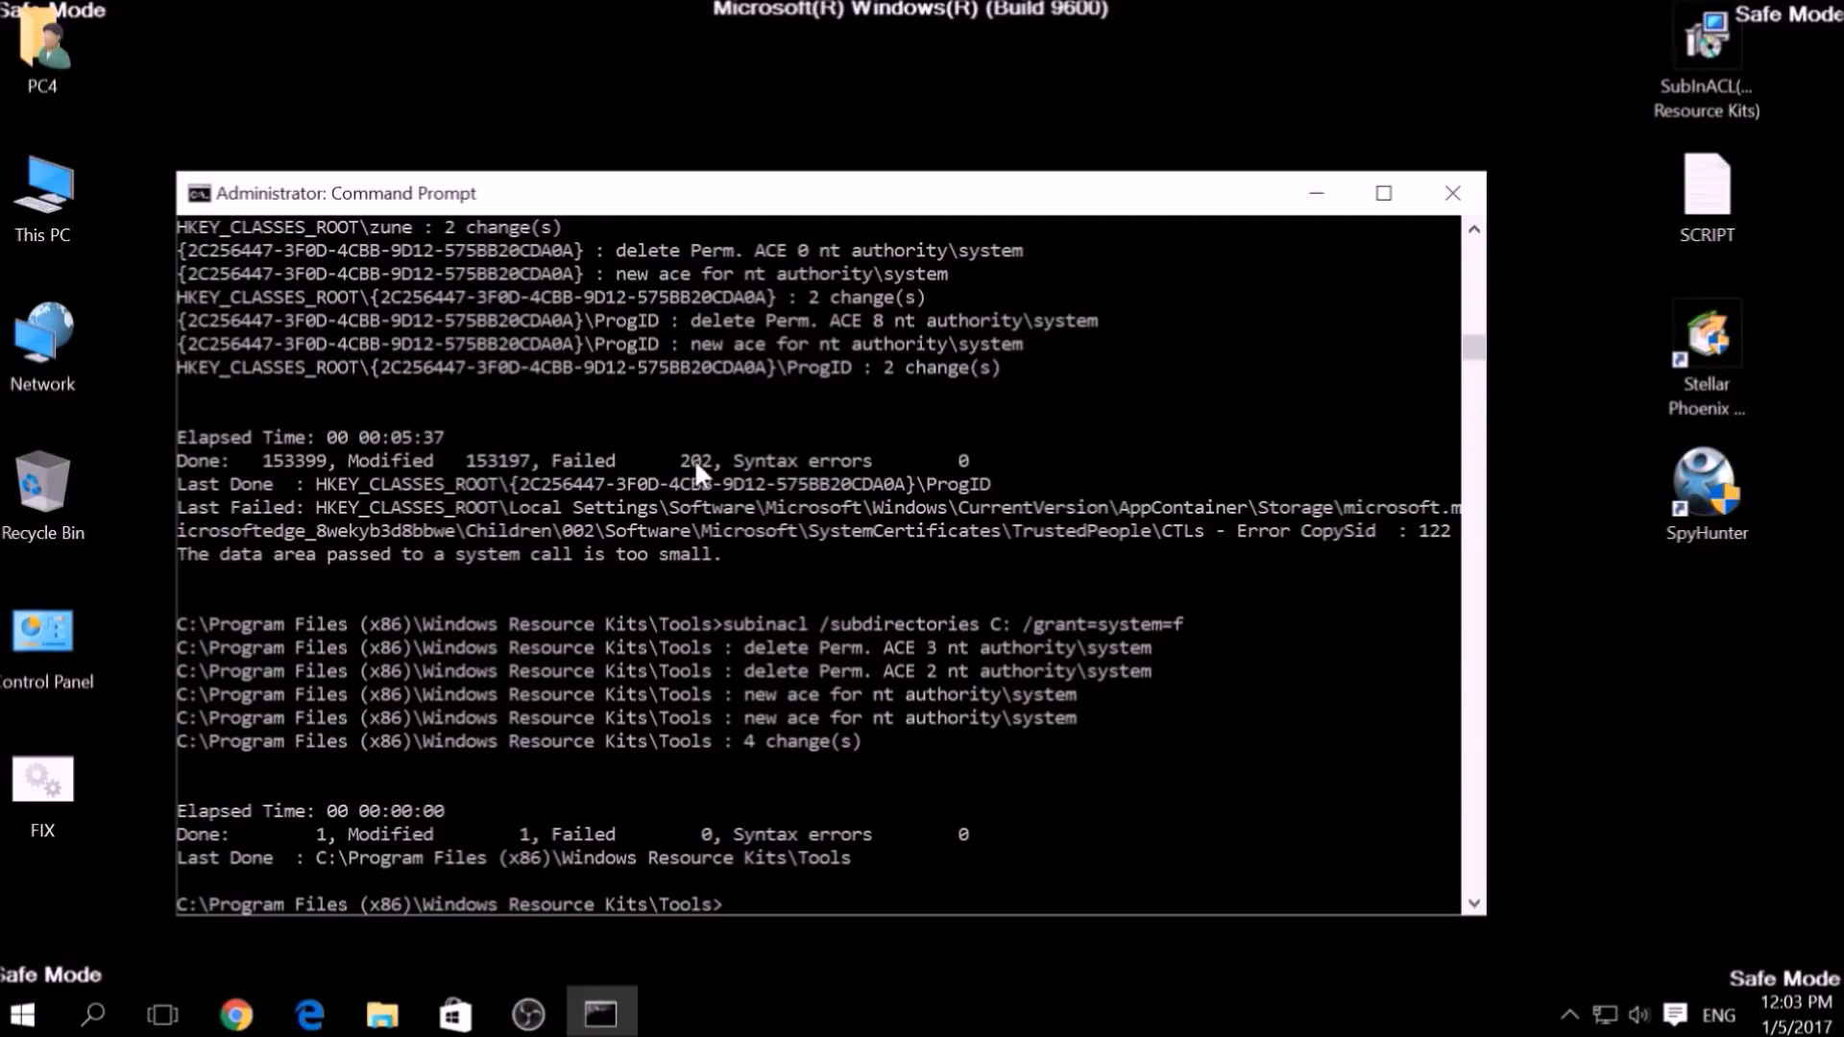
{"action": "left_click", "coordinate": [1464, 193]}
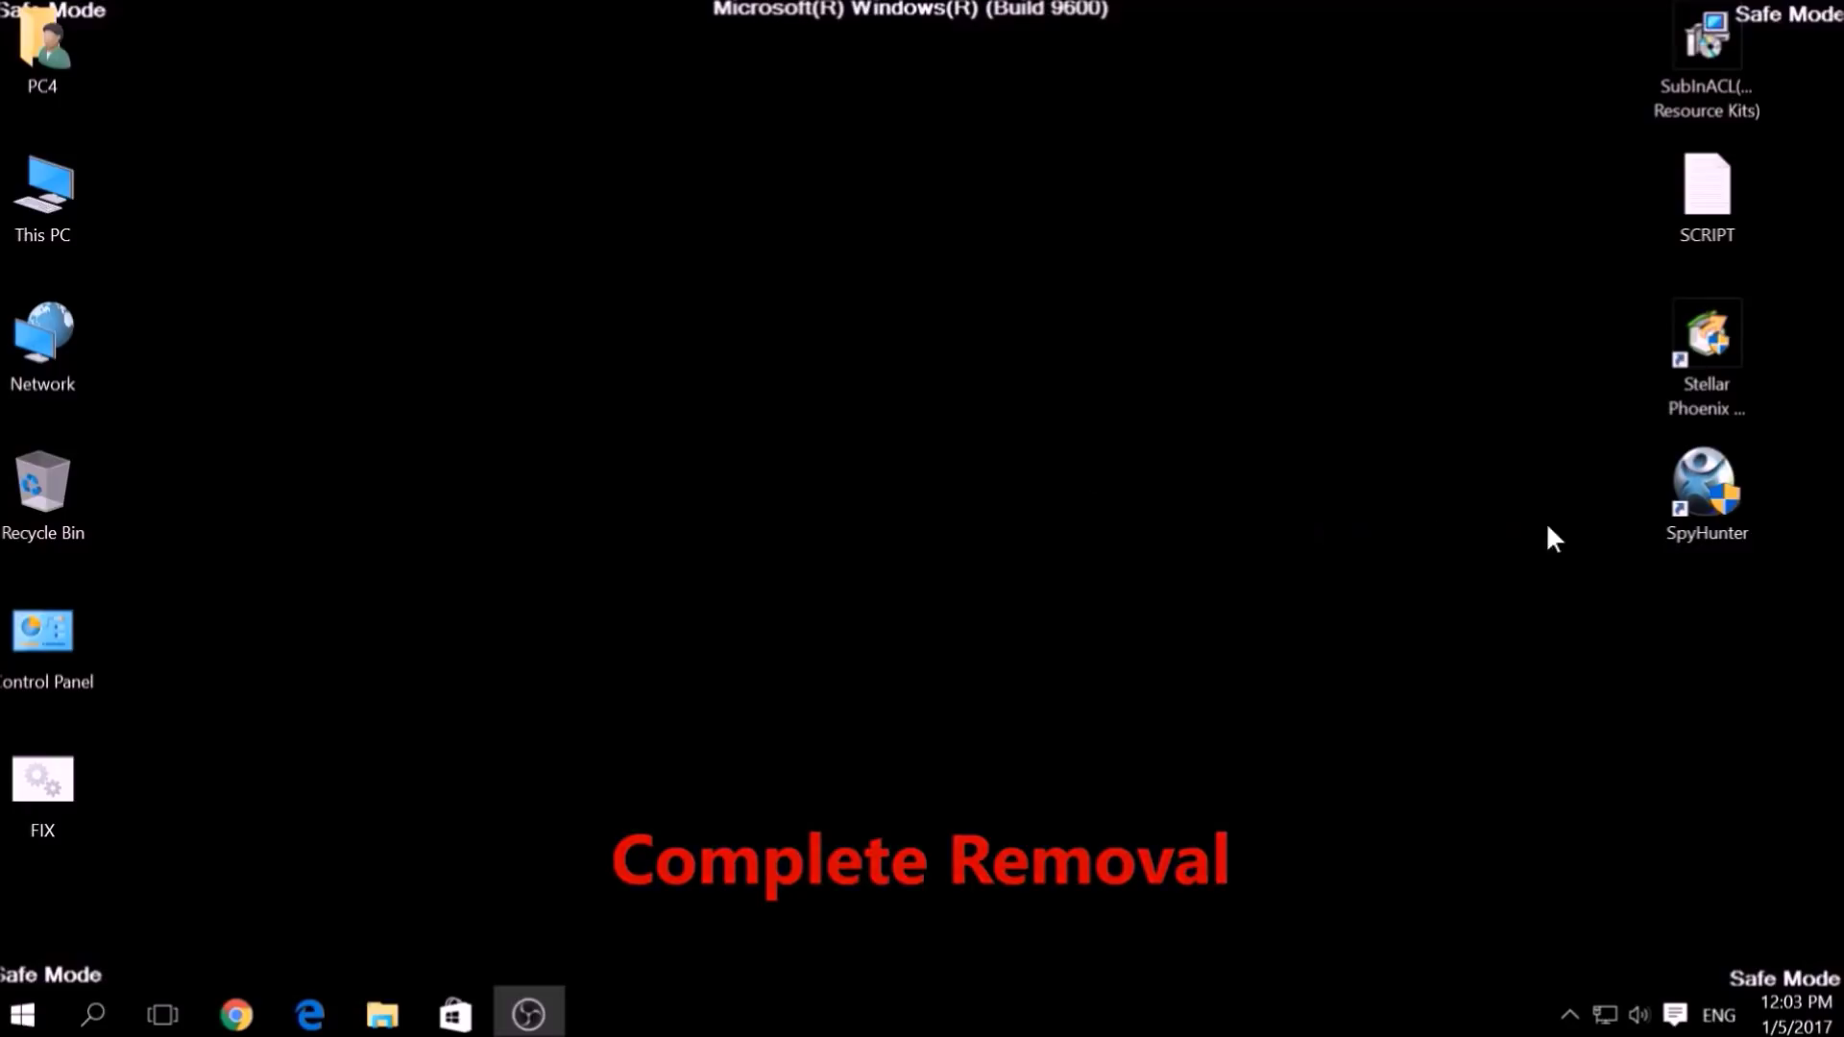
Step: Launch SpyHunter and start a Quick Scan from the Start New Scan page
{"action": "double_click", "coordinate": [1686, 522]}
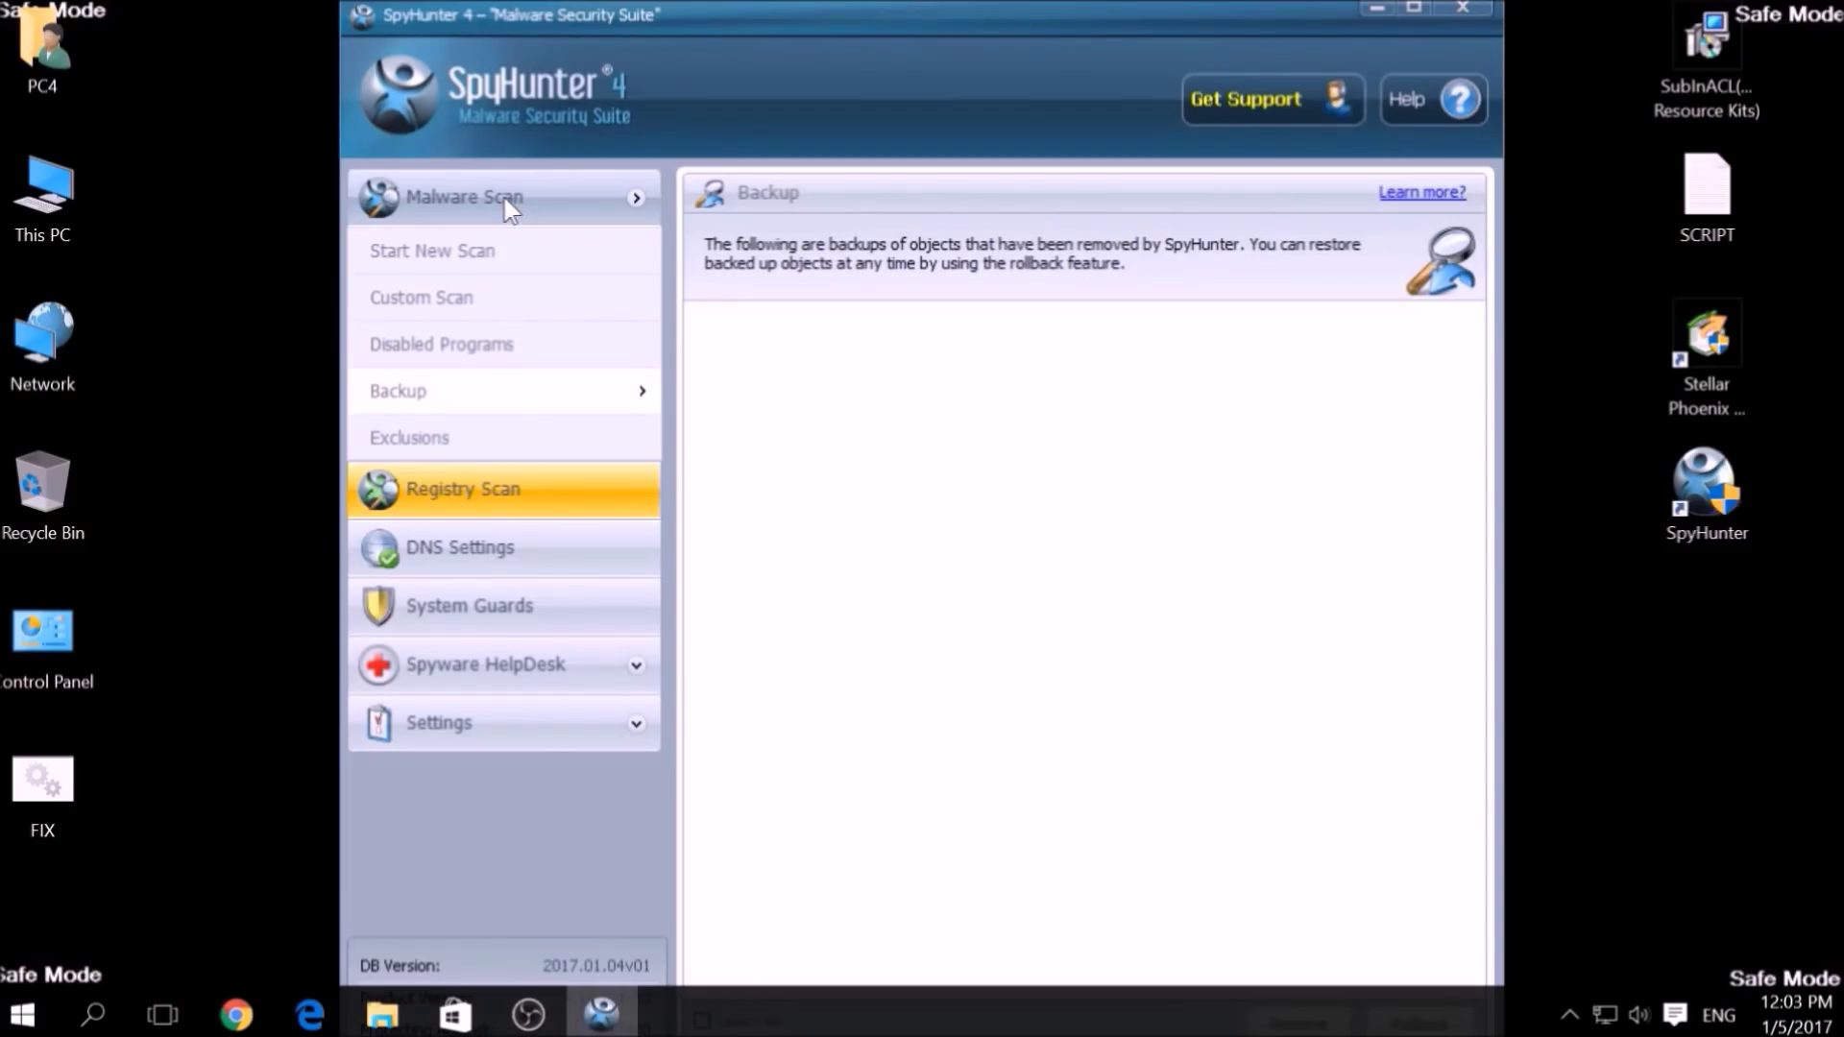
{"action": "left_click", "coordinate": [490, 262]}
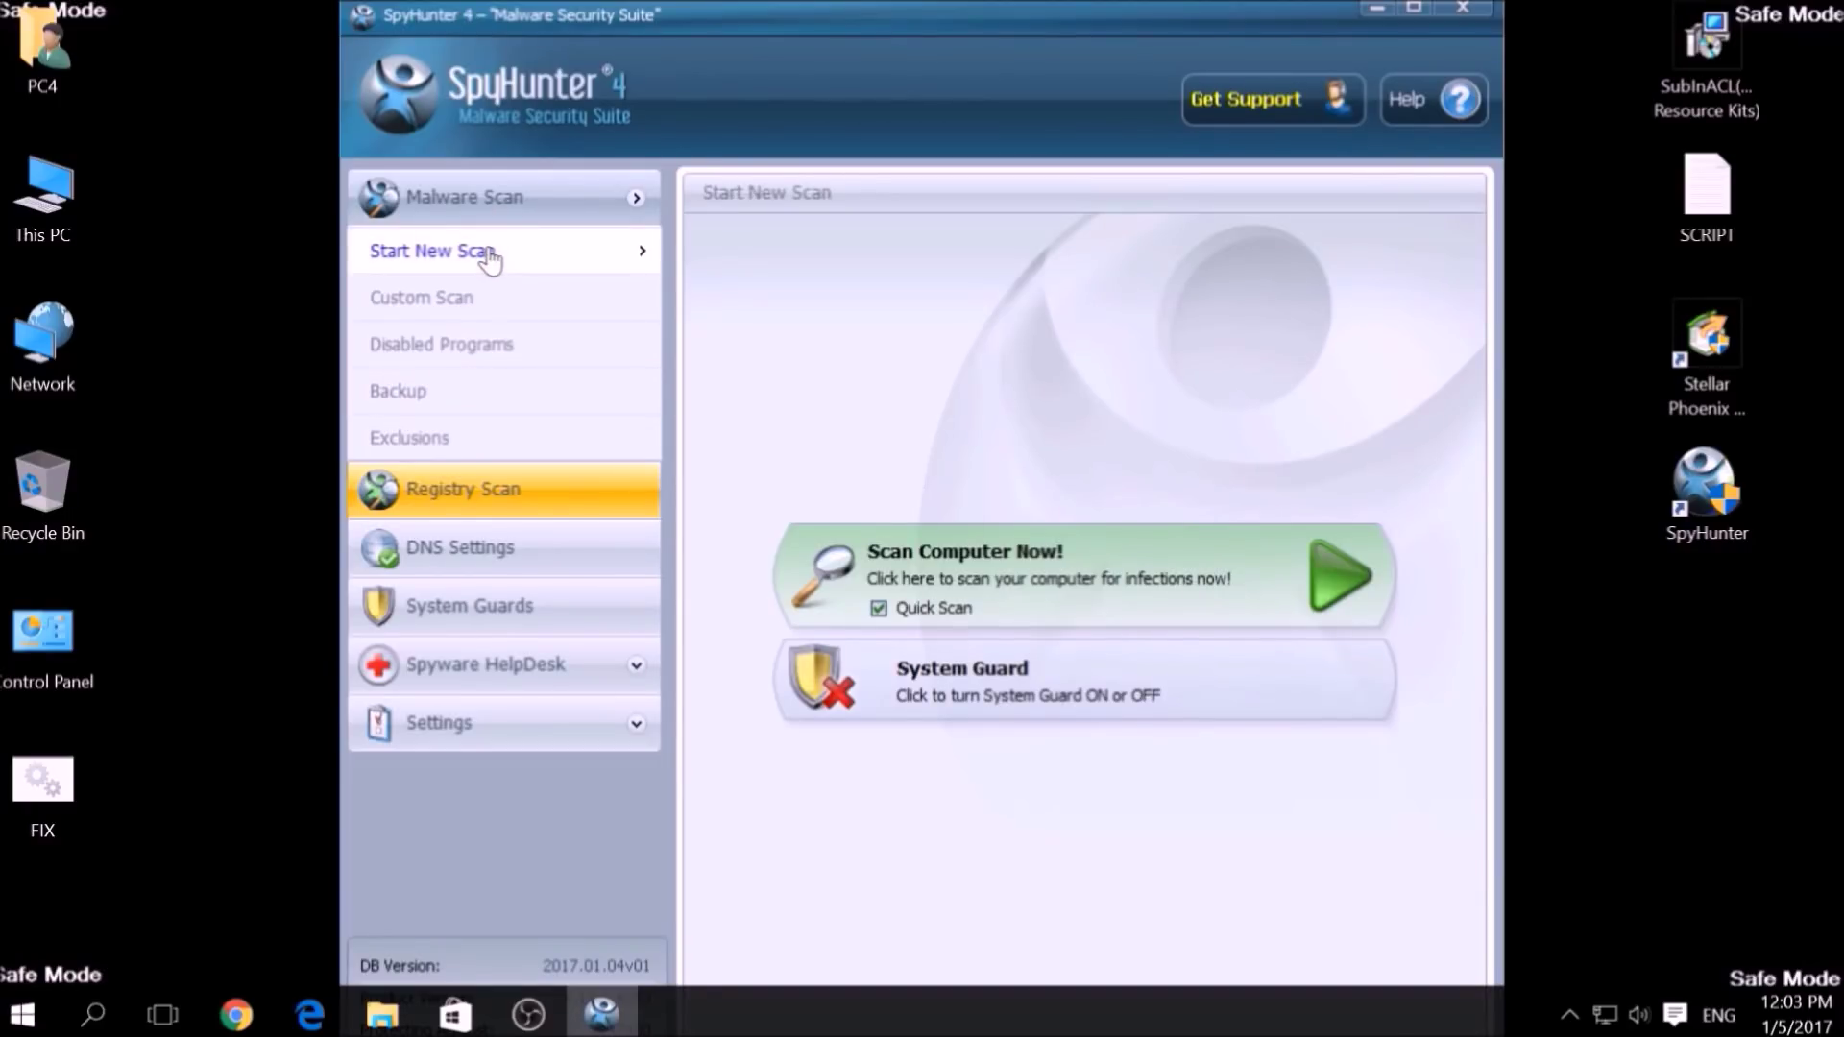
{"action": "left_click", "coordinate": [1082, 571]}
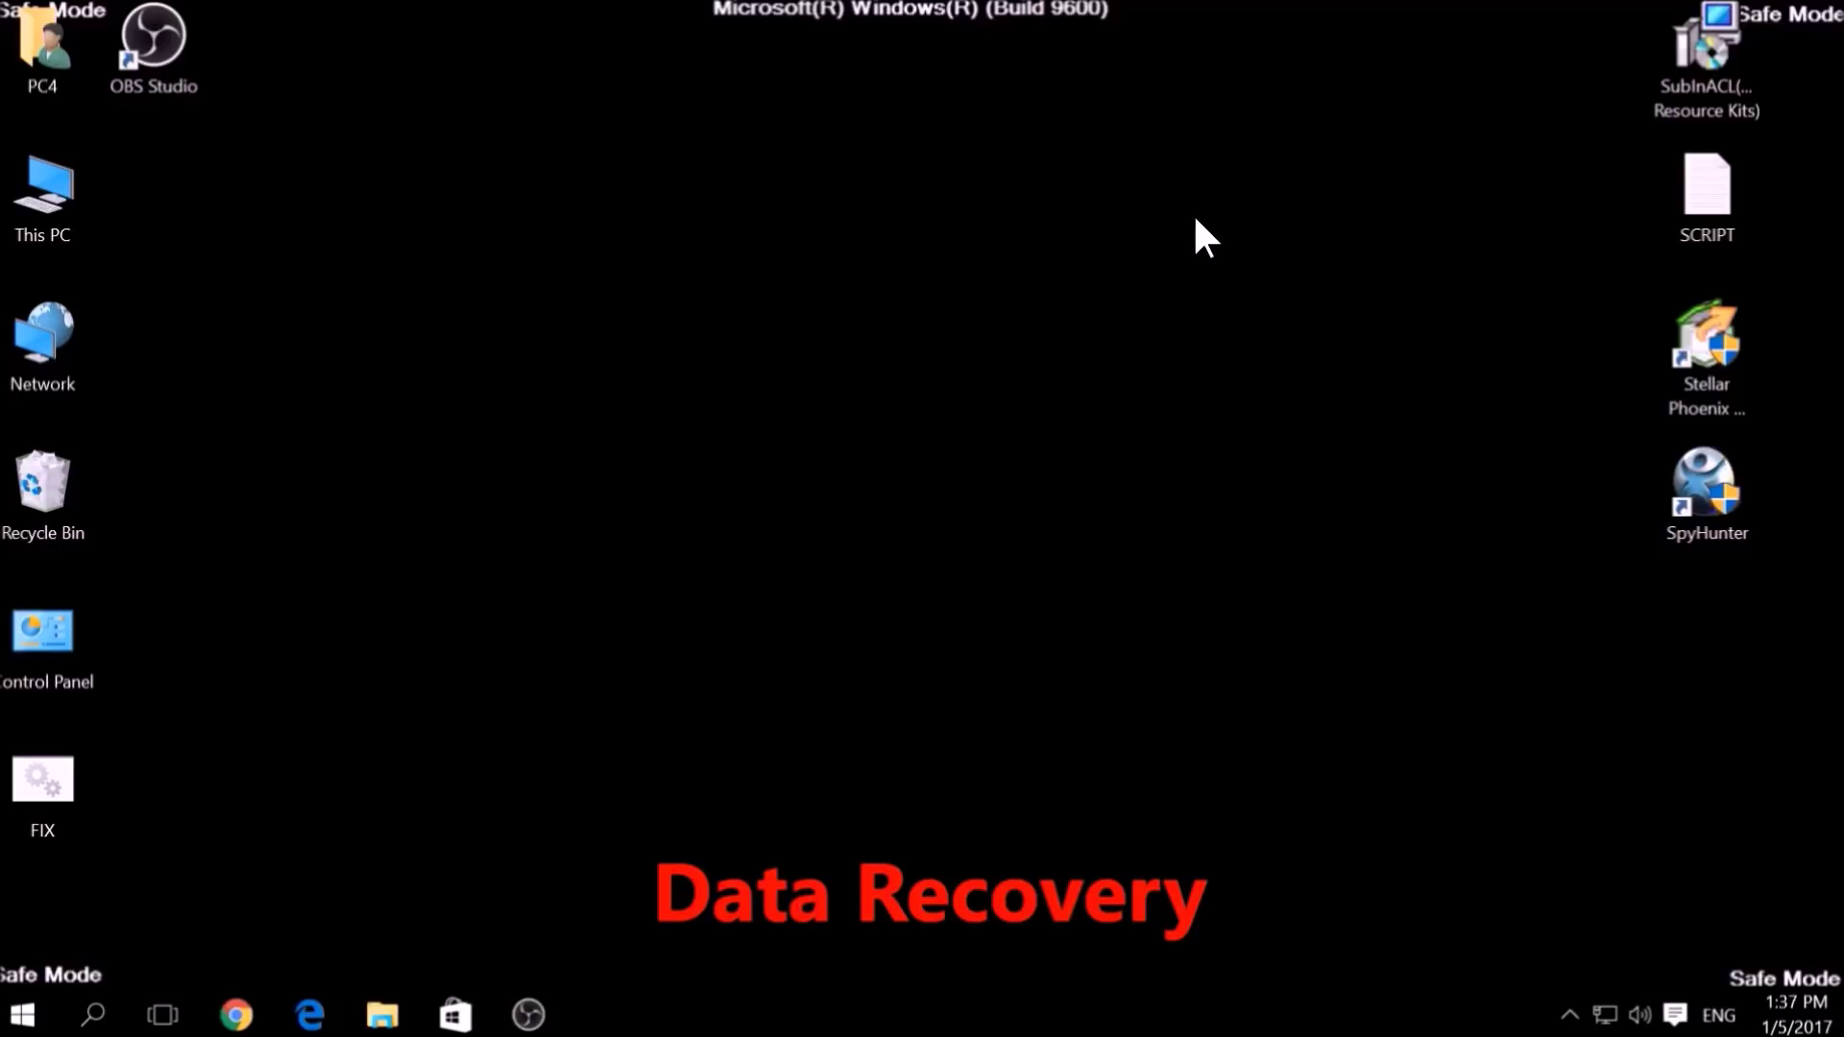
Step: Start a normal scan of drive C: in Stellar Phoenix, then abort it early
{"action": "left_click", "coordinate": [1695, 348]}
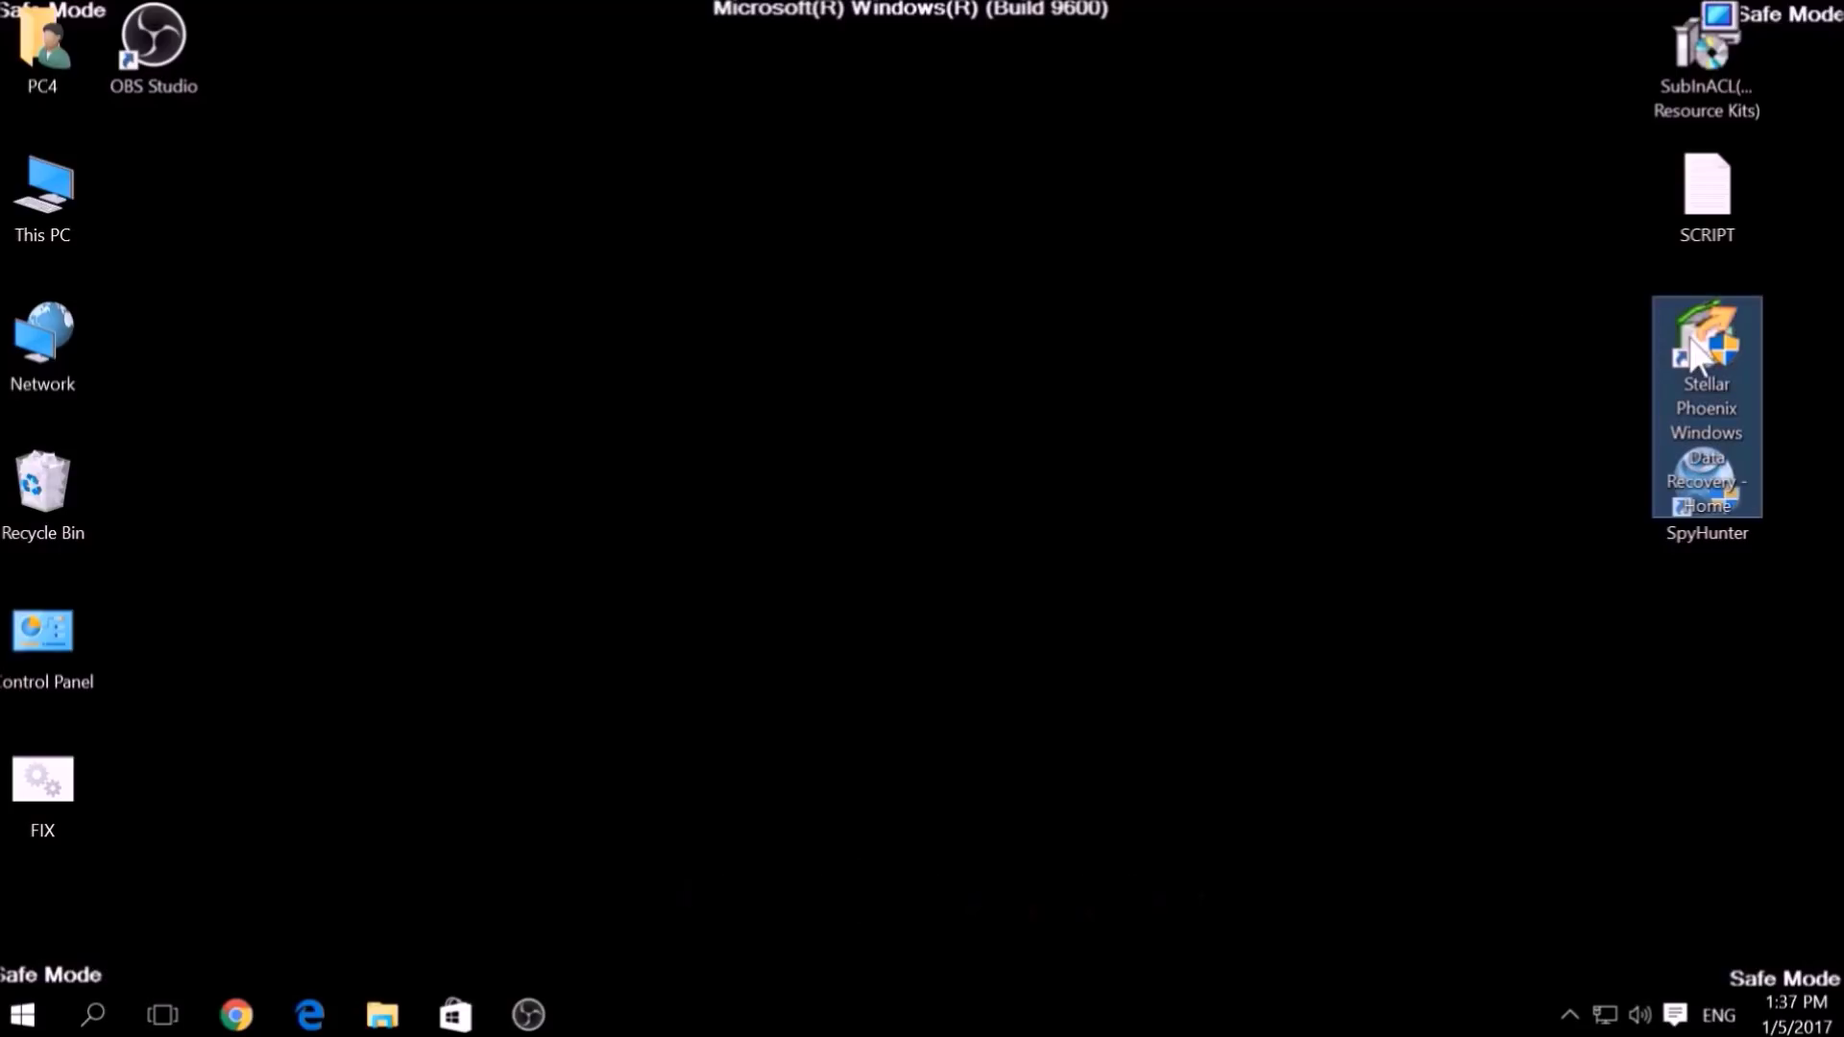
{"action": "double_click", "coordinate": [1694, 349]}
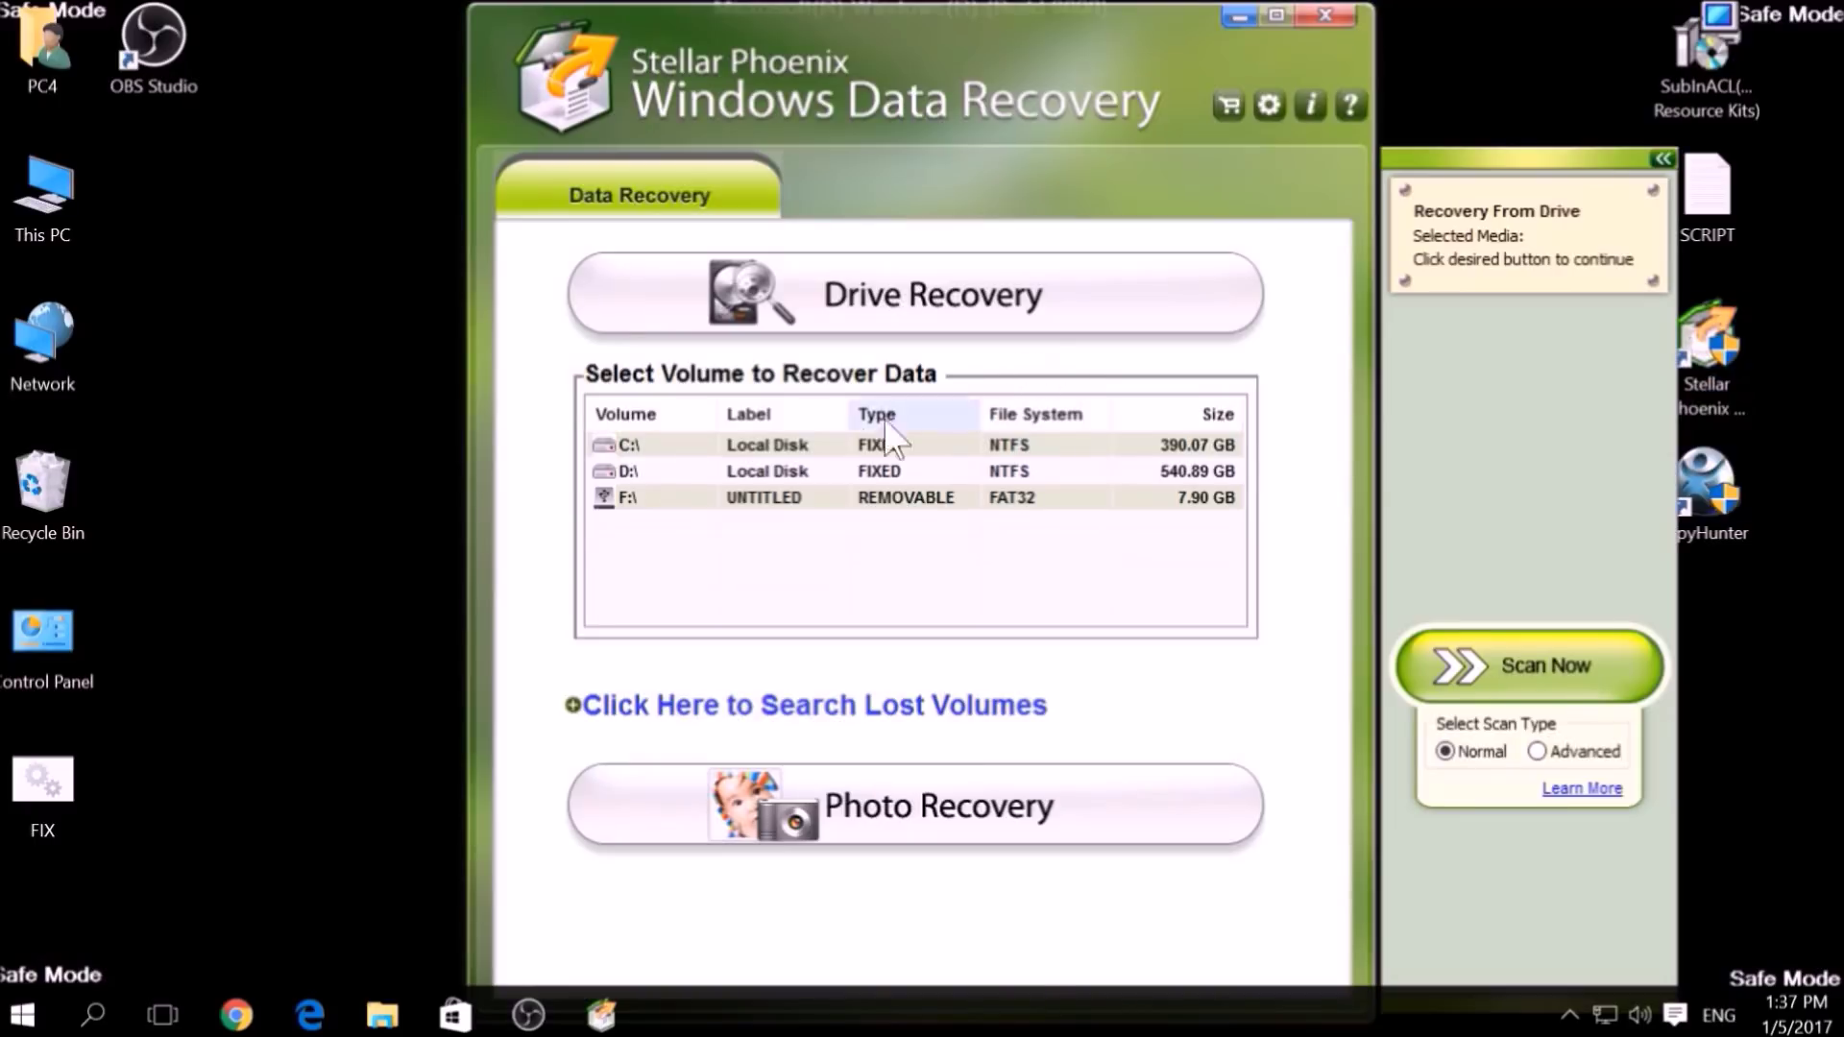
{"action": "left_click", "coordinate": [789, 449]}
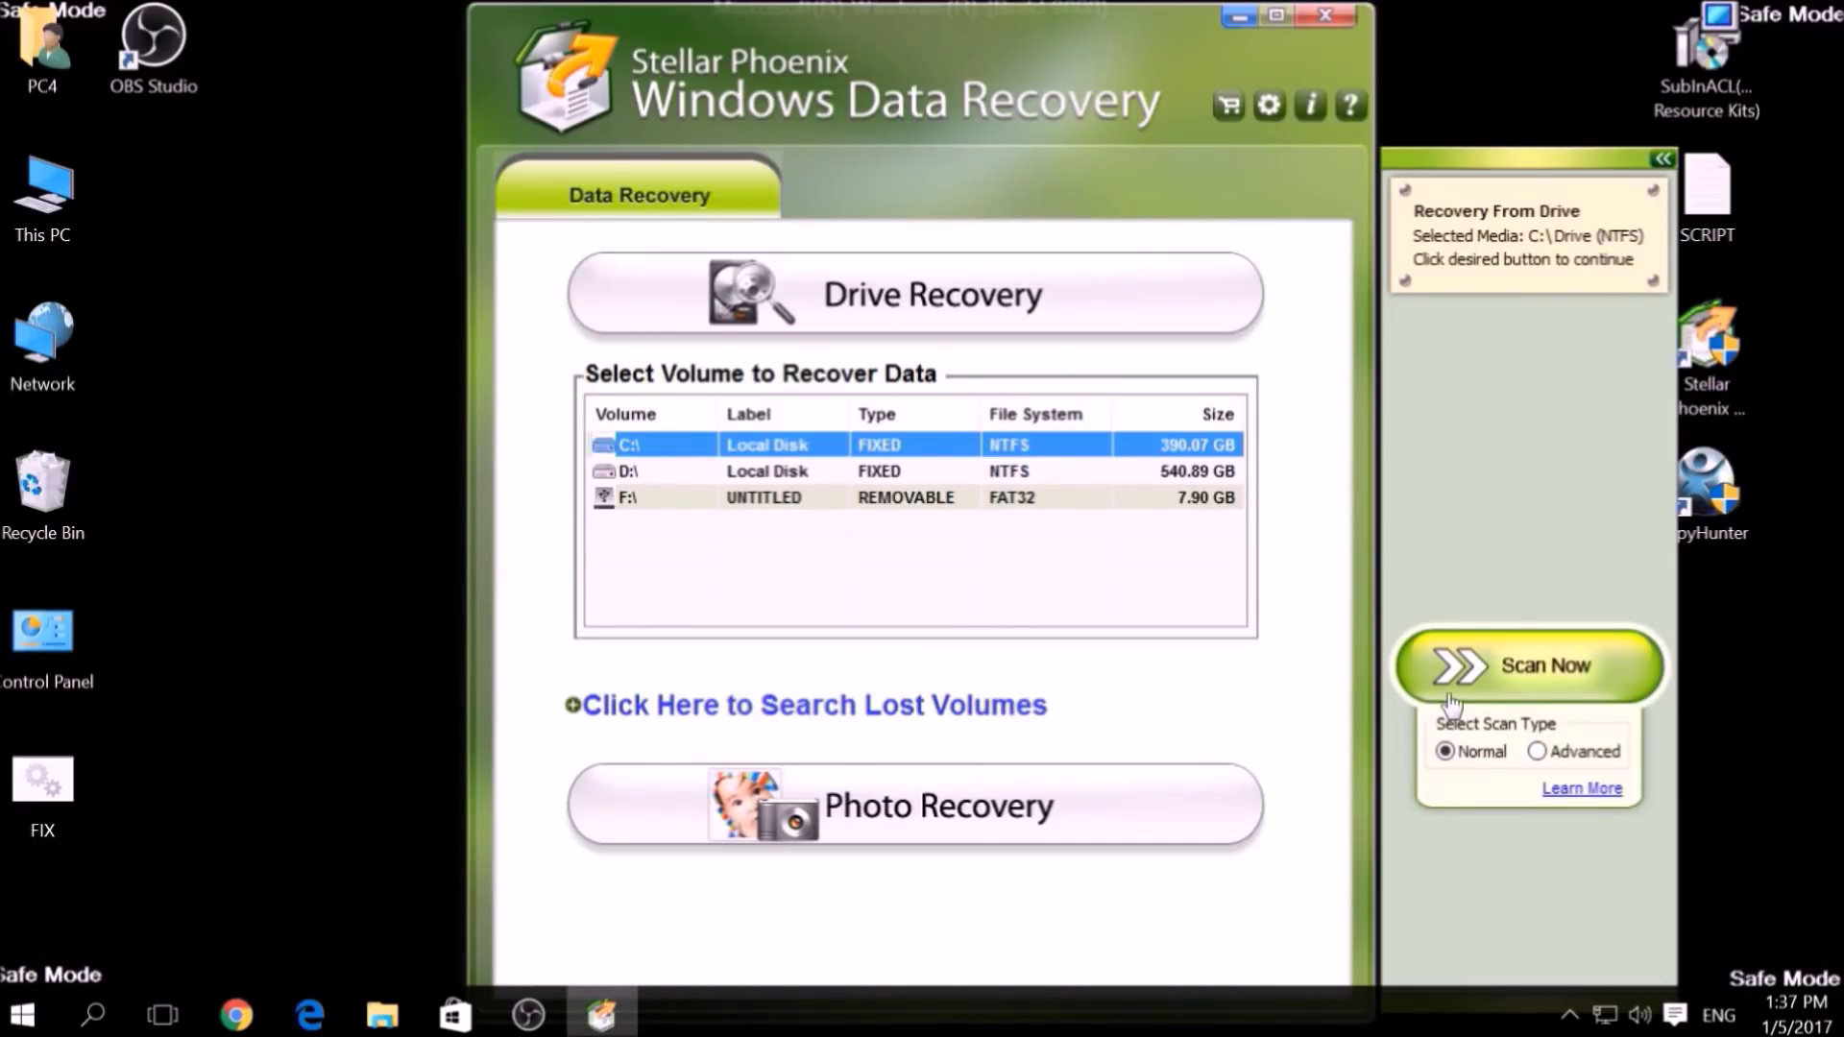
{"action": "left_click", "coordinate": [1537, 751]}
{"action": "left_click", "coordinate": [1445, 750]}
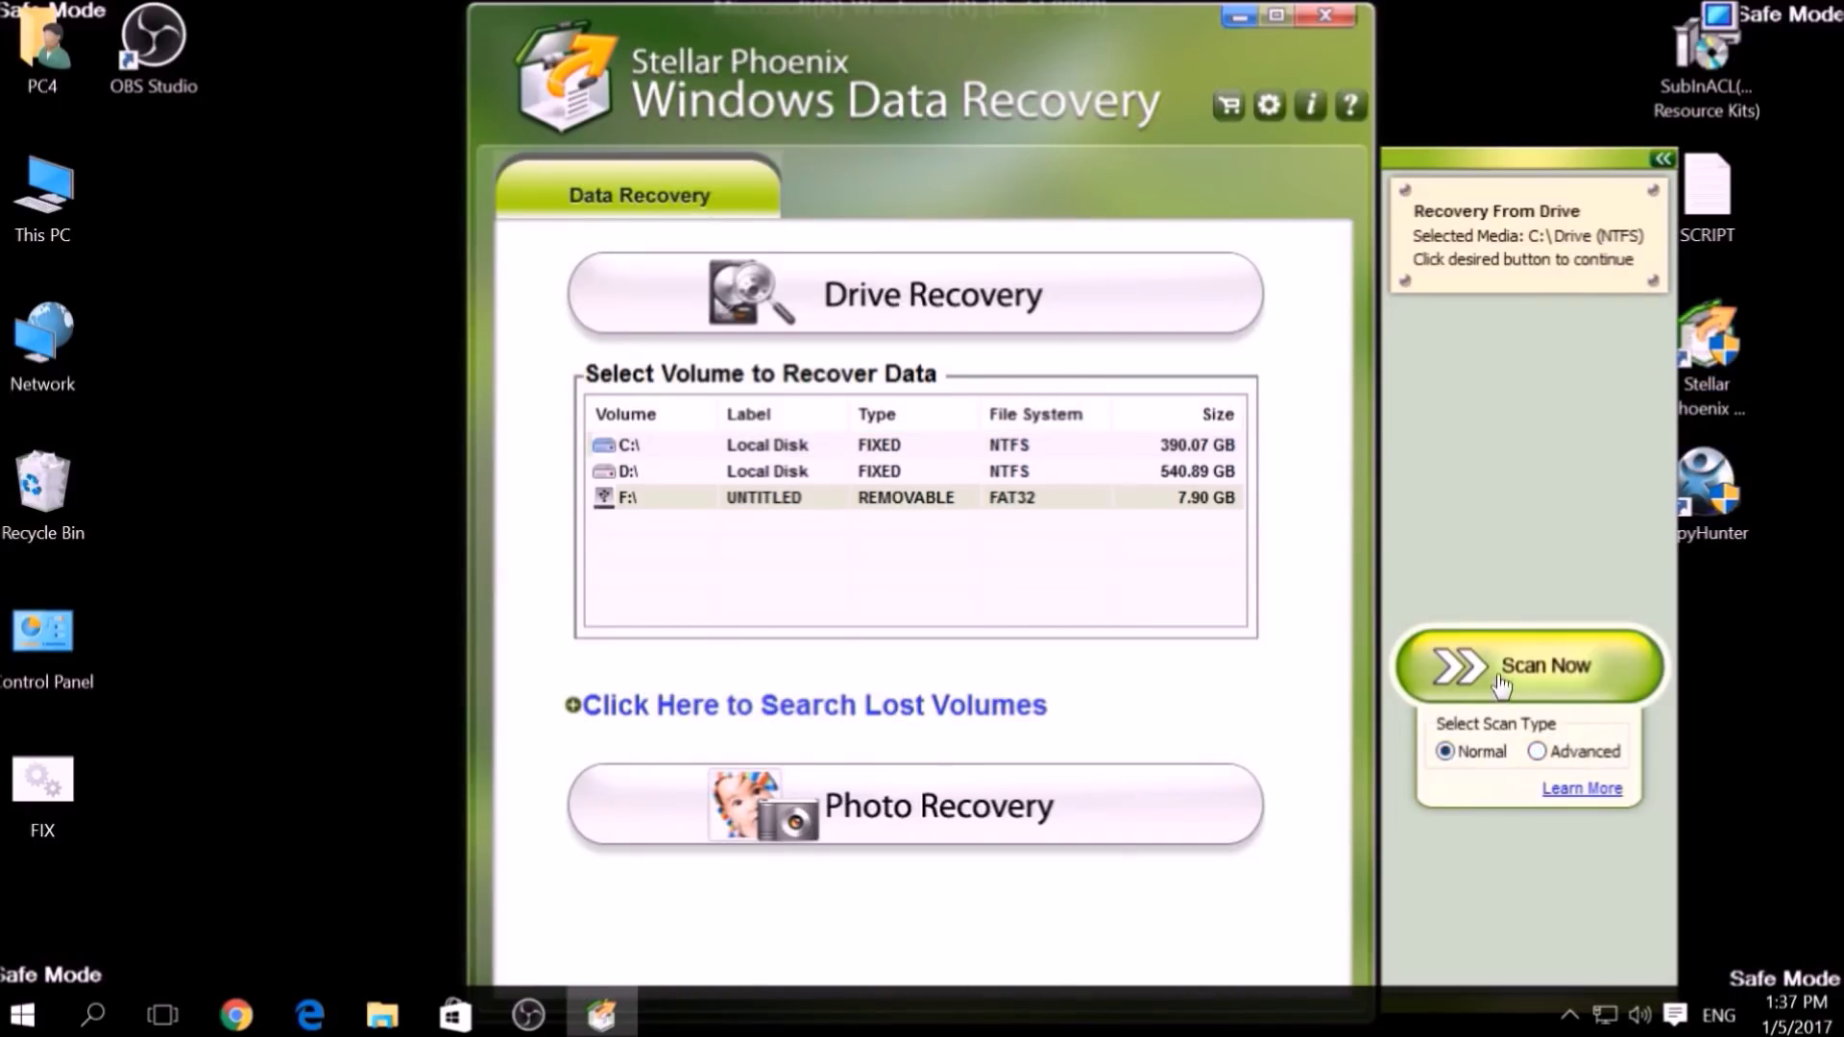
{"action": "left_click", "coordinate": [1455, 667]}
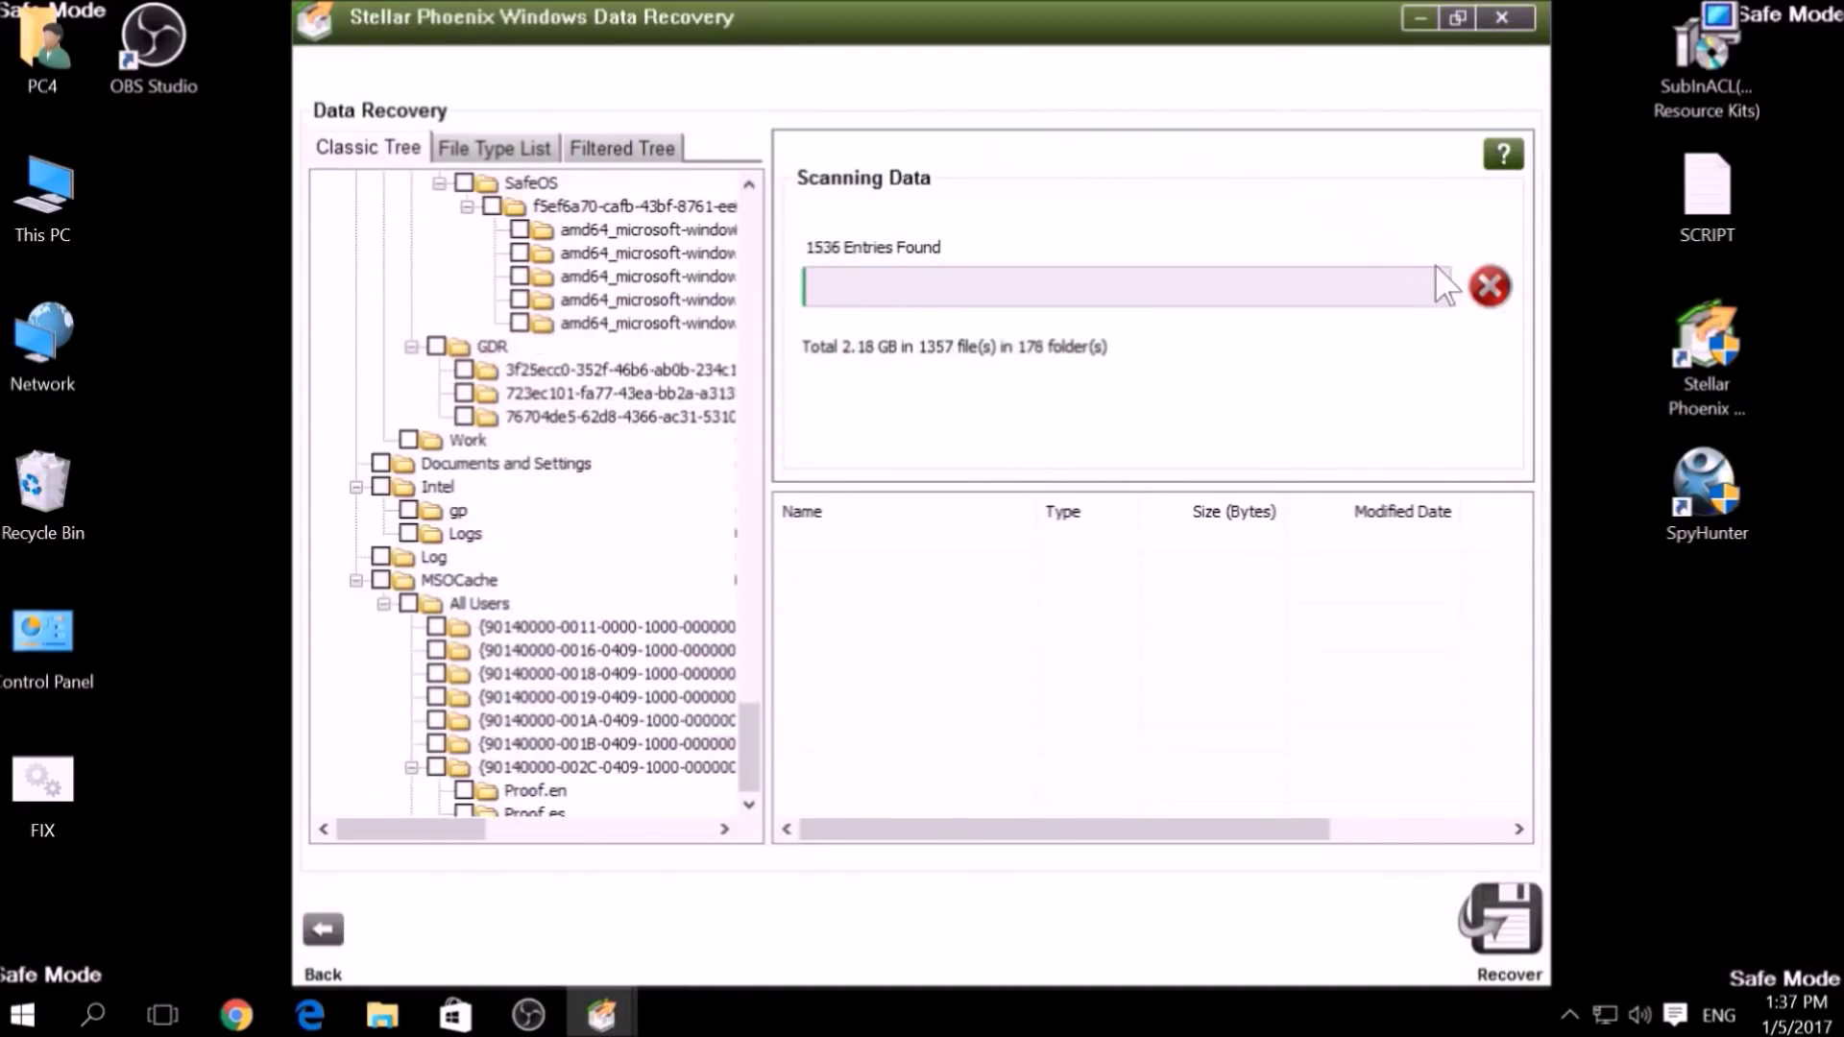
{"action": "left_click", "coordinate": [1488, 290]}
{"action": "left_click", "coordinate": [1078, 357]}
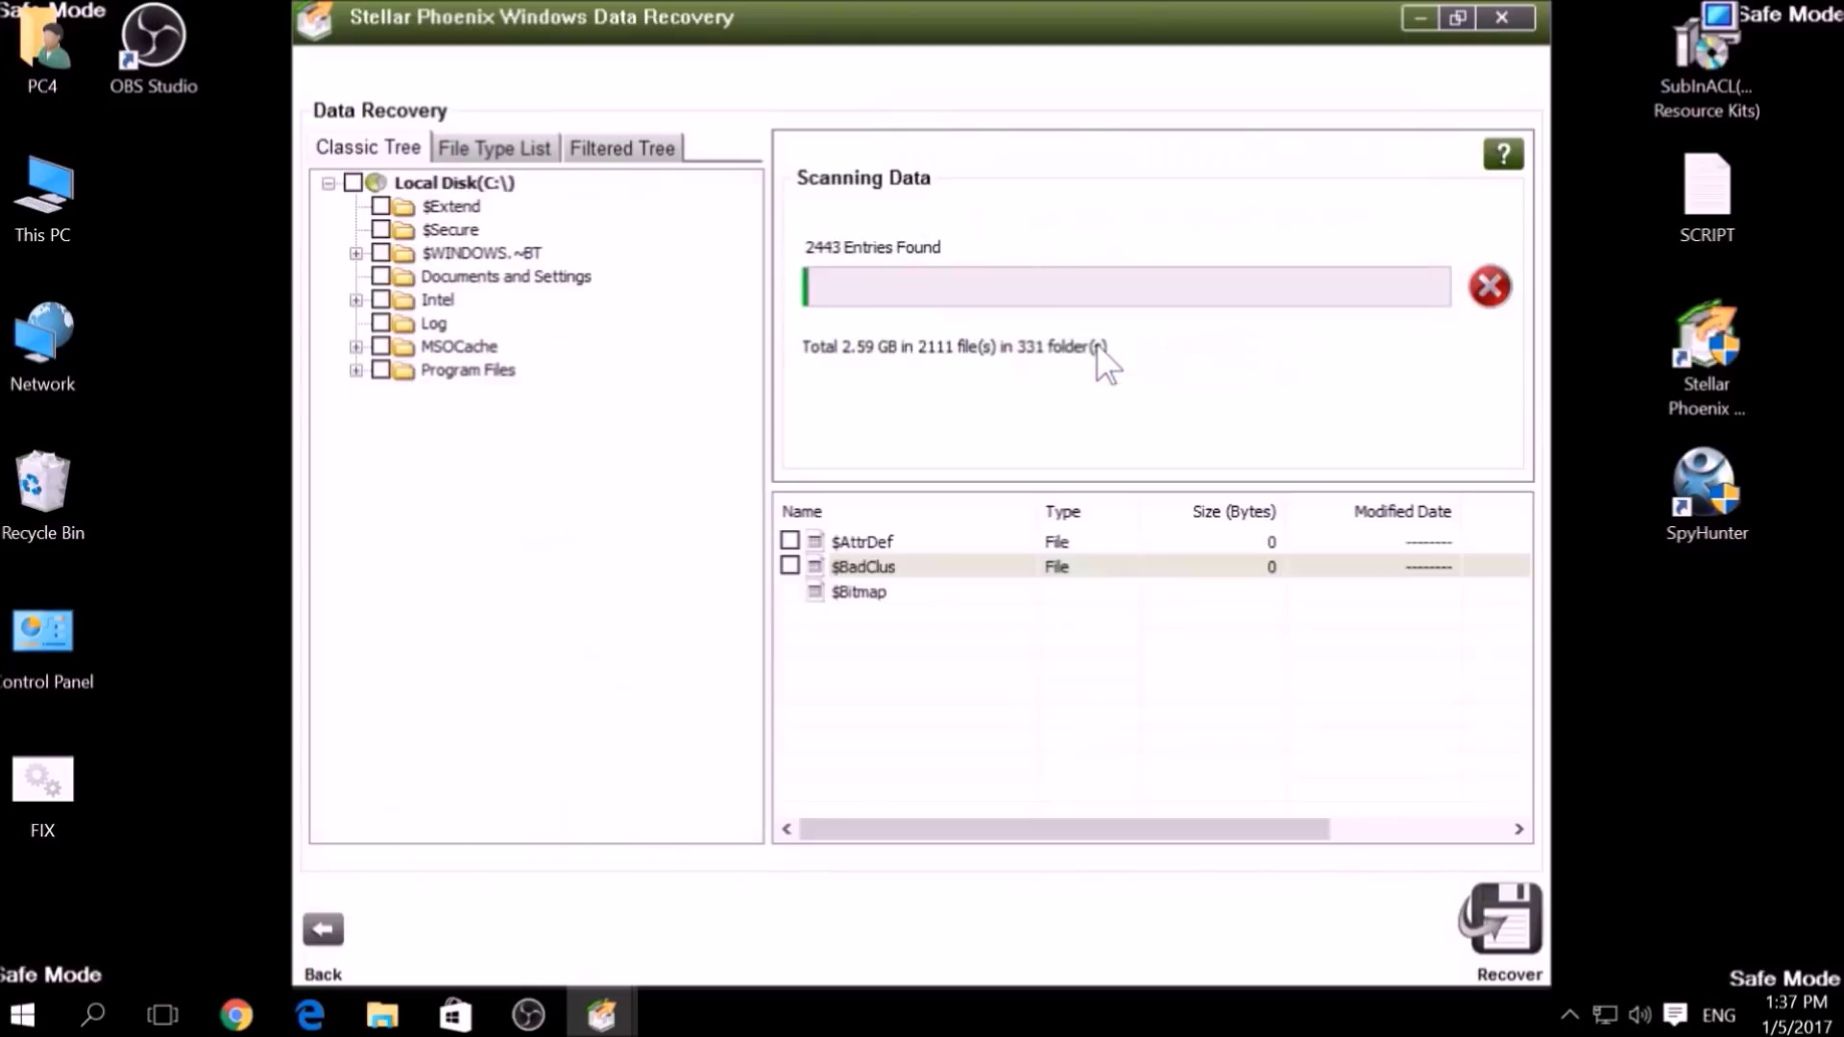
Step: Mark $AttrDef, $BadClus, $Bitmap, $Extend, $LogFile, $WINDOWS.~BT and autoexec.bat for recovery, then exit
{"action": "left_click", "coordinate": [791, 542]}
{"action": "left_click", "coordinate": [791, 591]}
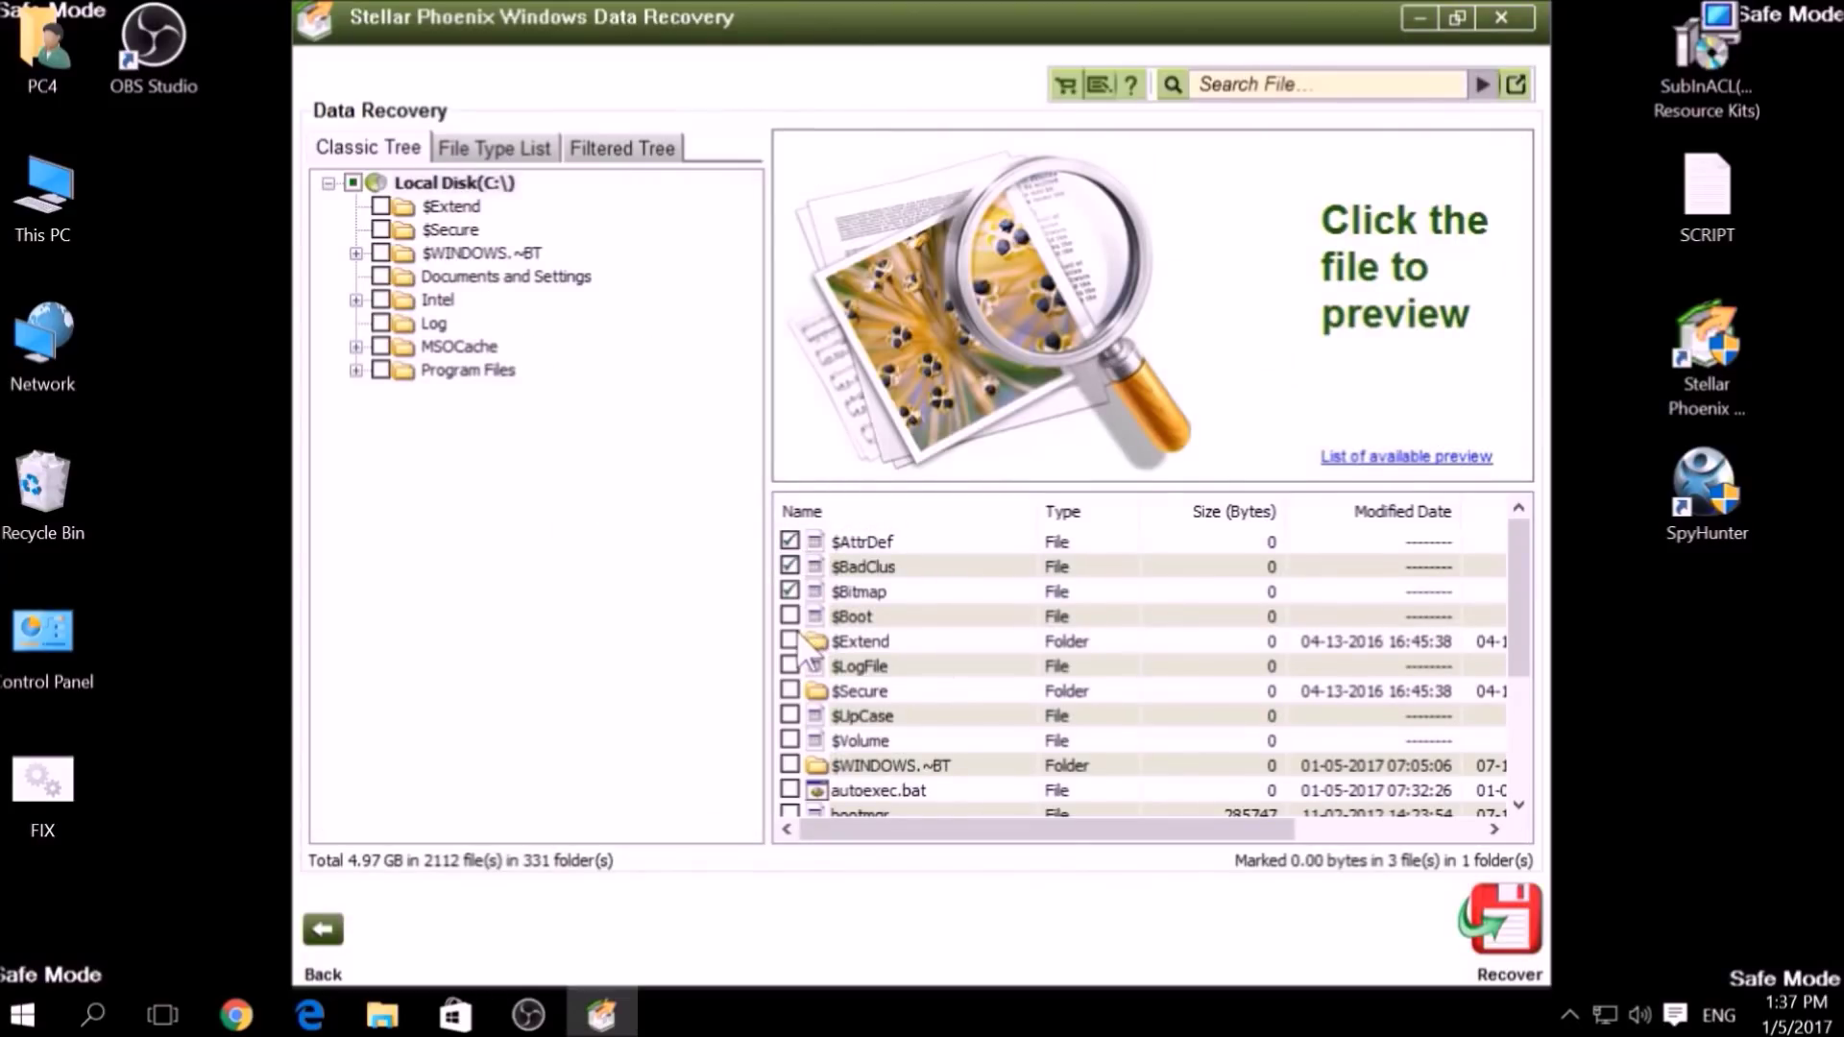
{"action": "left_click", "coordinate": [790, 641]}
{"action": "left_click", "coordinate": [790, 666]}
{"action": "left_click", "coordinate": [798, 615]}
{"action": "scroll", "coordinate": [799, 610], "scroll_direction": "down", "scroll_amount": 3}
{"action": "left_click", "coordinate": [789, 566]}
{"action": "left_click", "coordinate": [790, 590]}
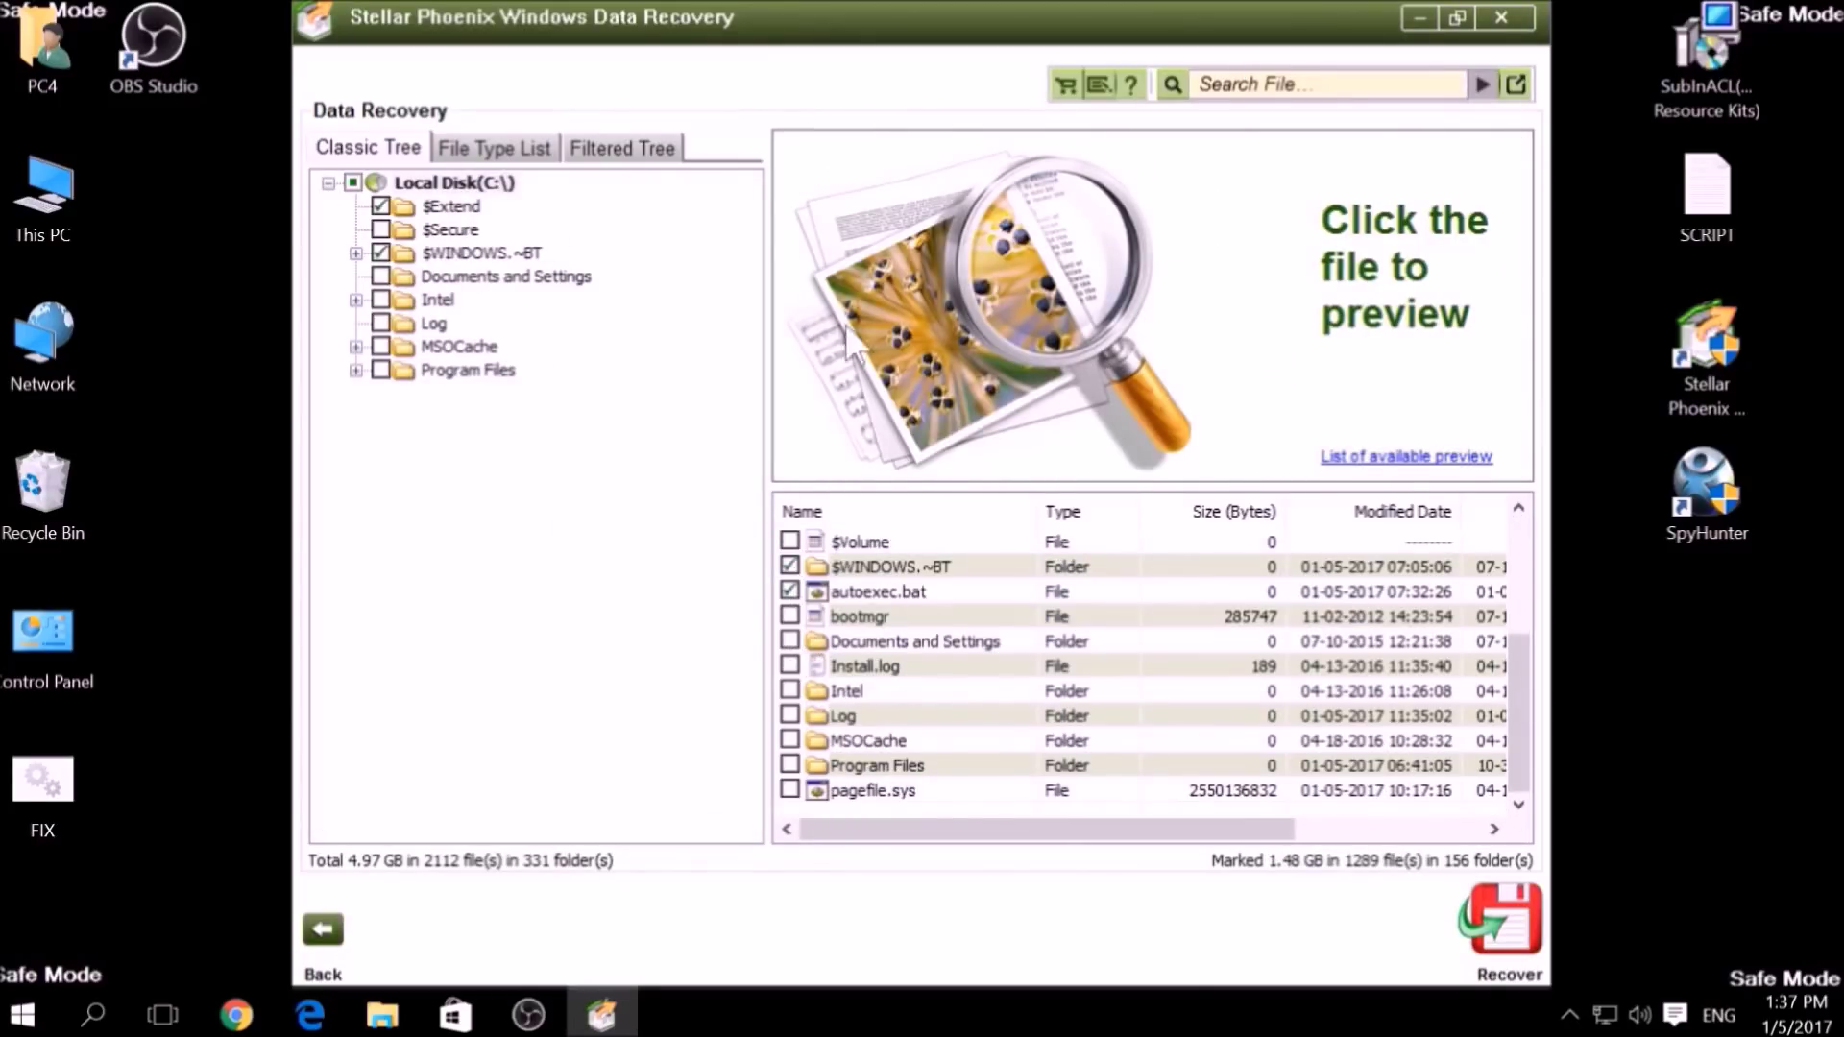
{"action": "left_click", "coordinate": [1502, 17]}
{"action": "left_click", "coordinate": [814, 617]}
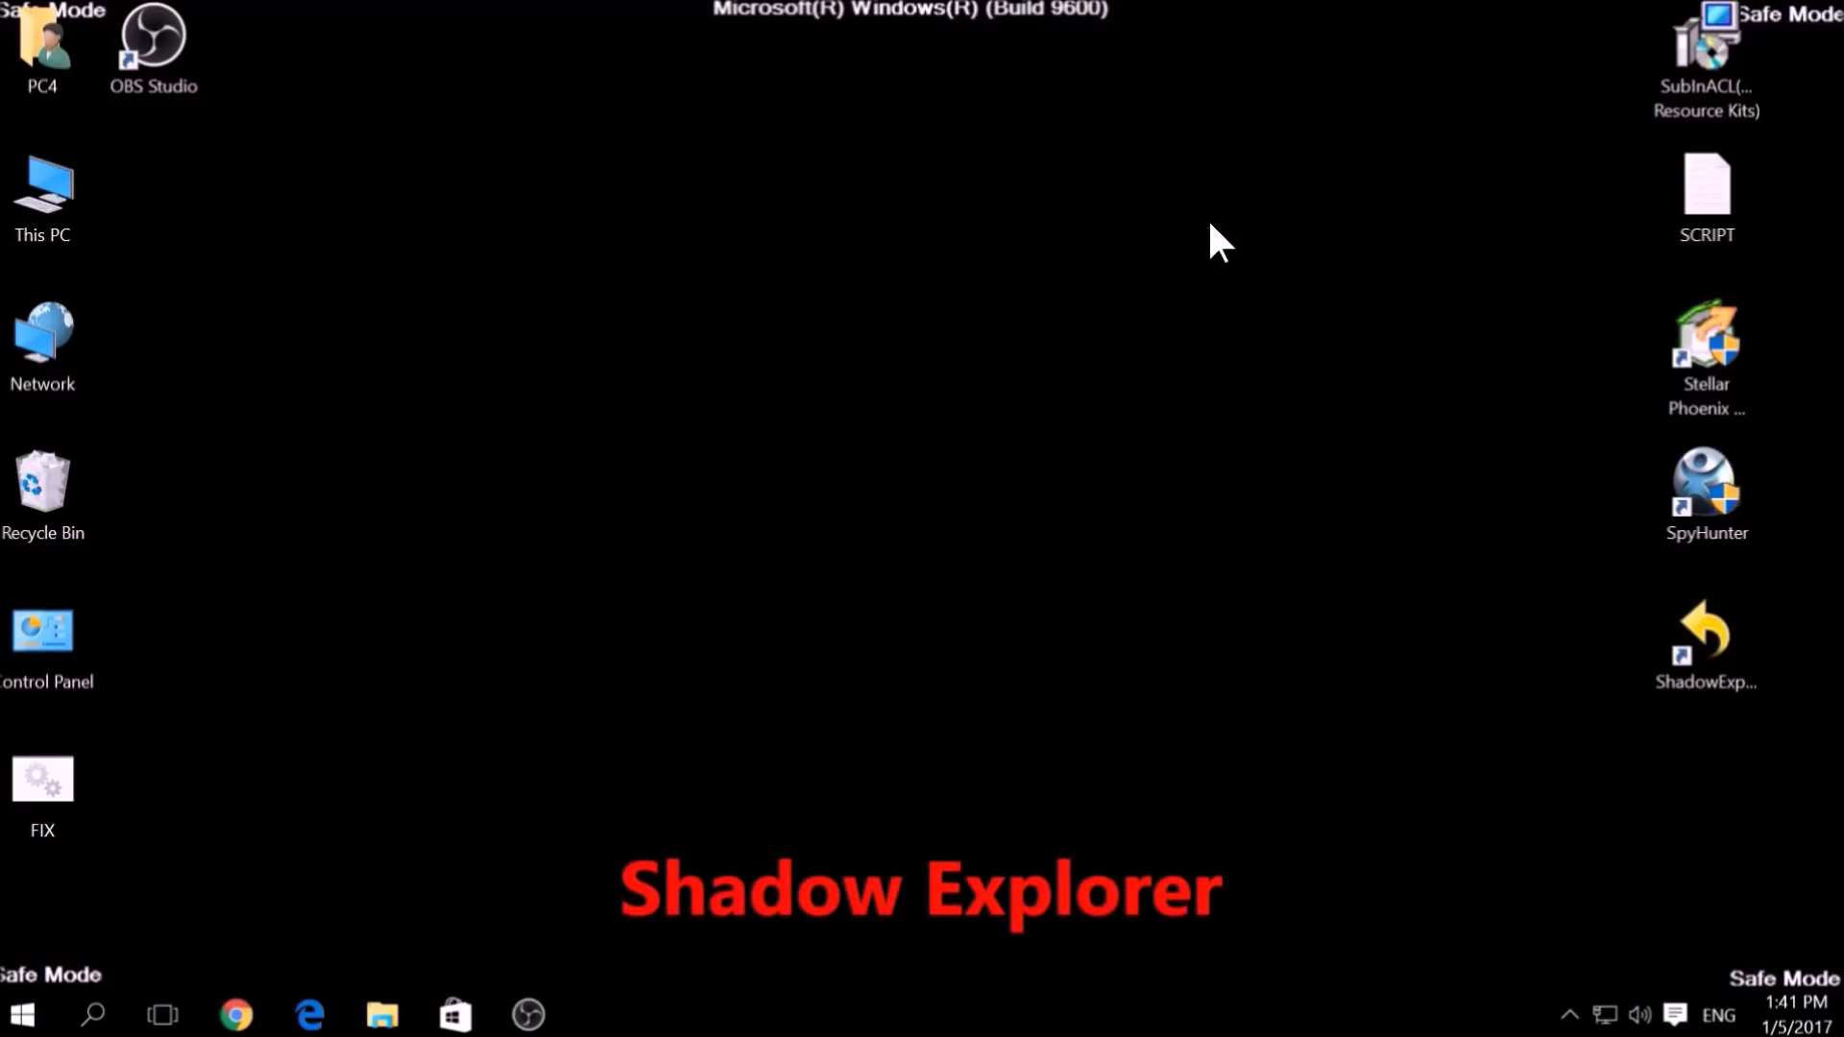
Step: Open ShadowExplorer past the update notice and browse C:'s Intel, MSOCache, System Volume Information, Recovery folders
{"action": "double_click", "coordinate": [1698, 651]}
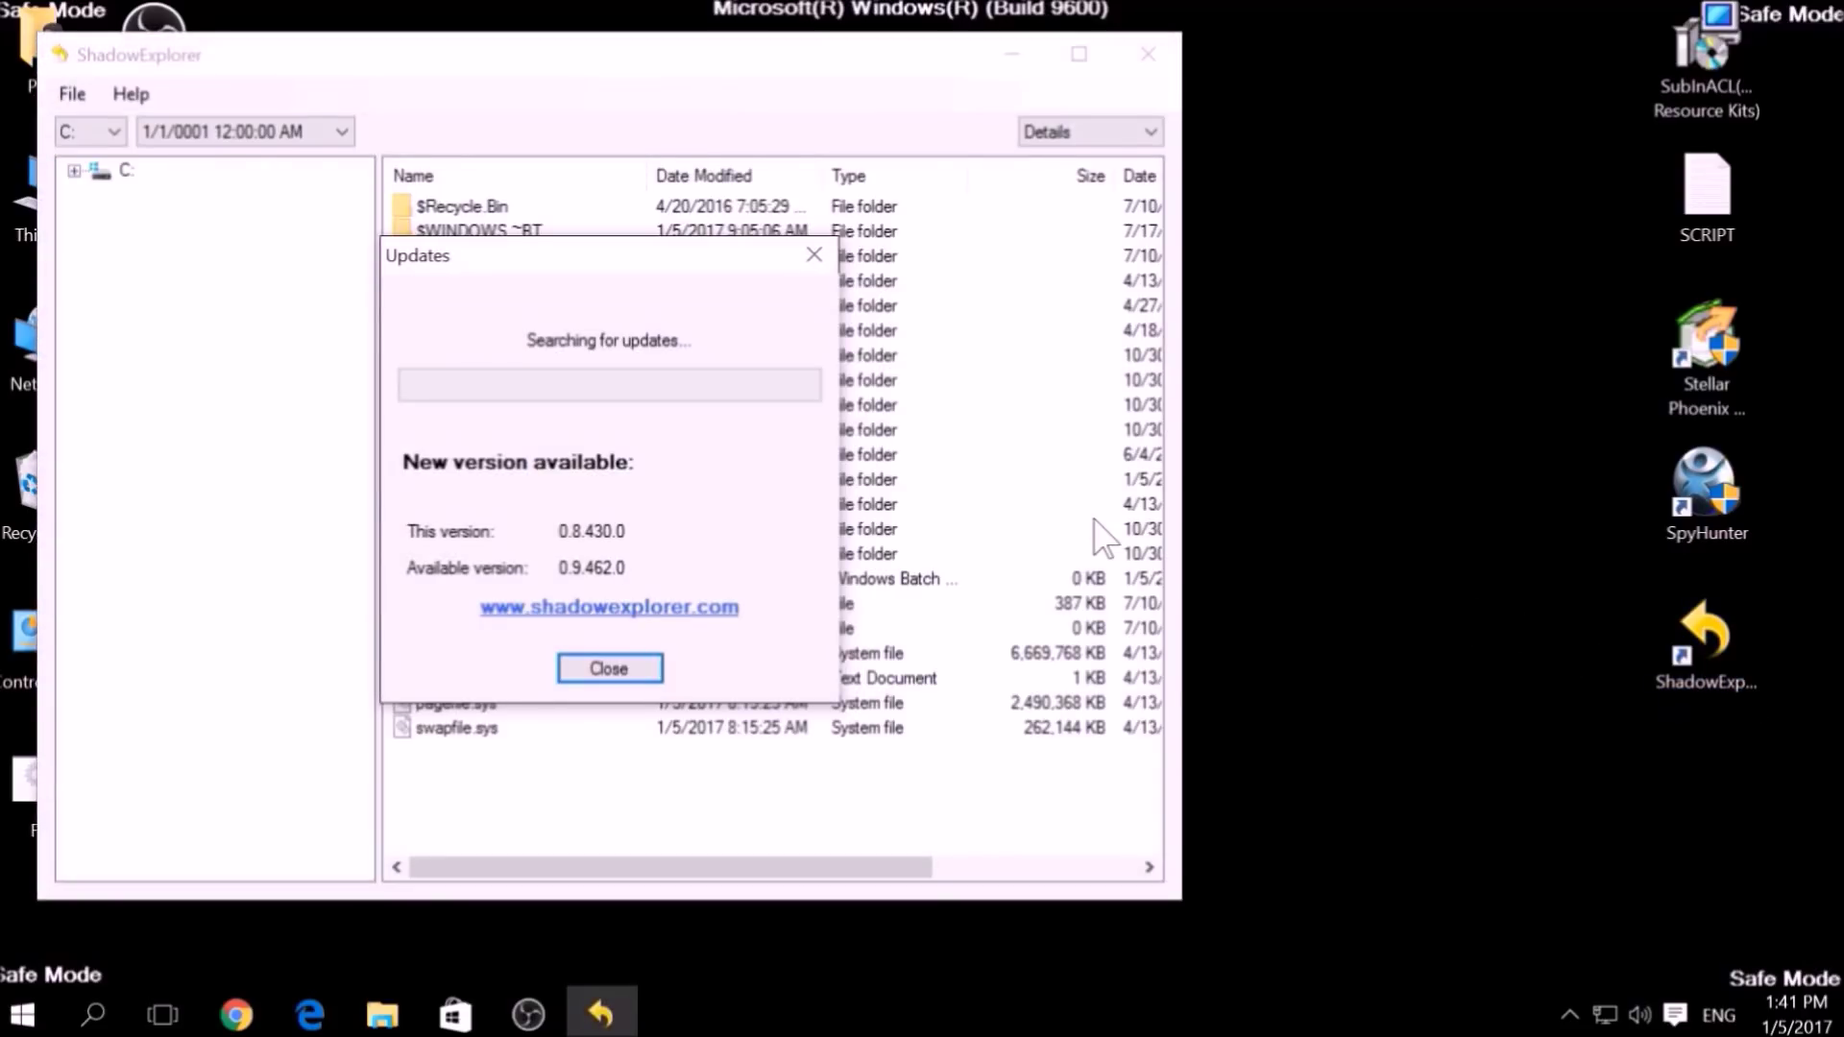
{"action": "left_click", "coordinate": [815, 257]}
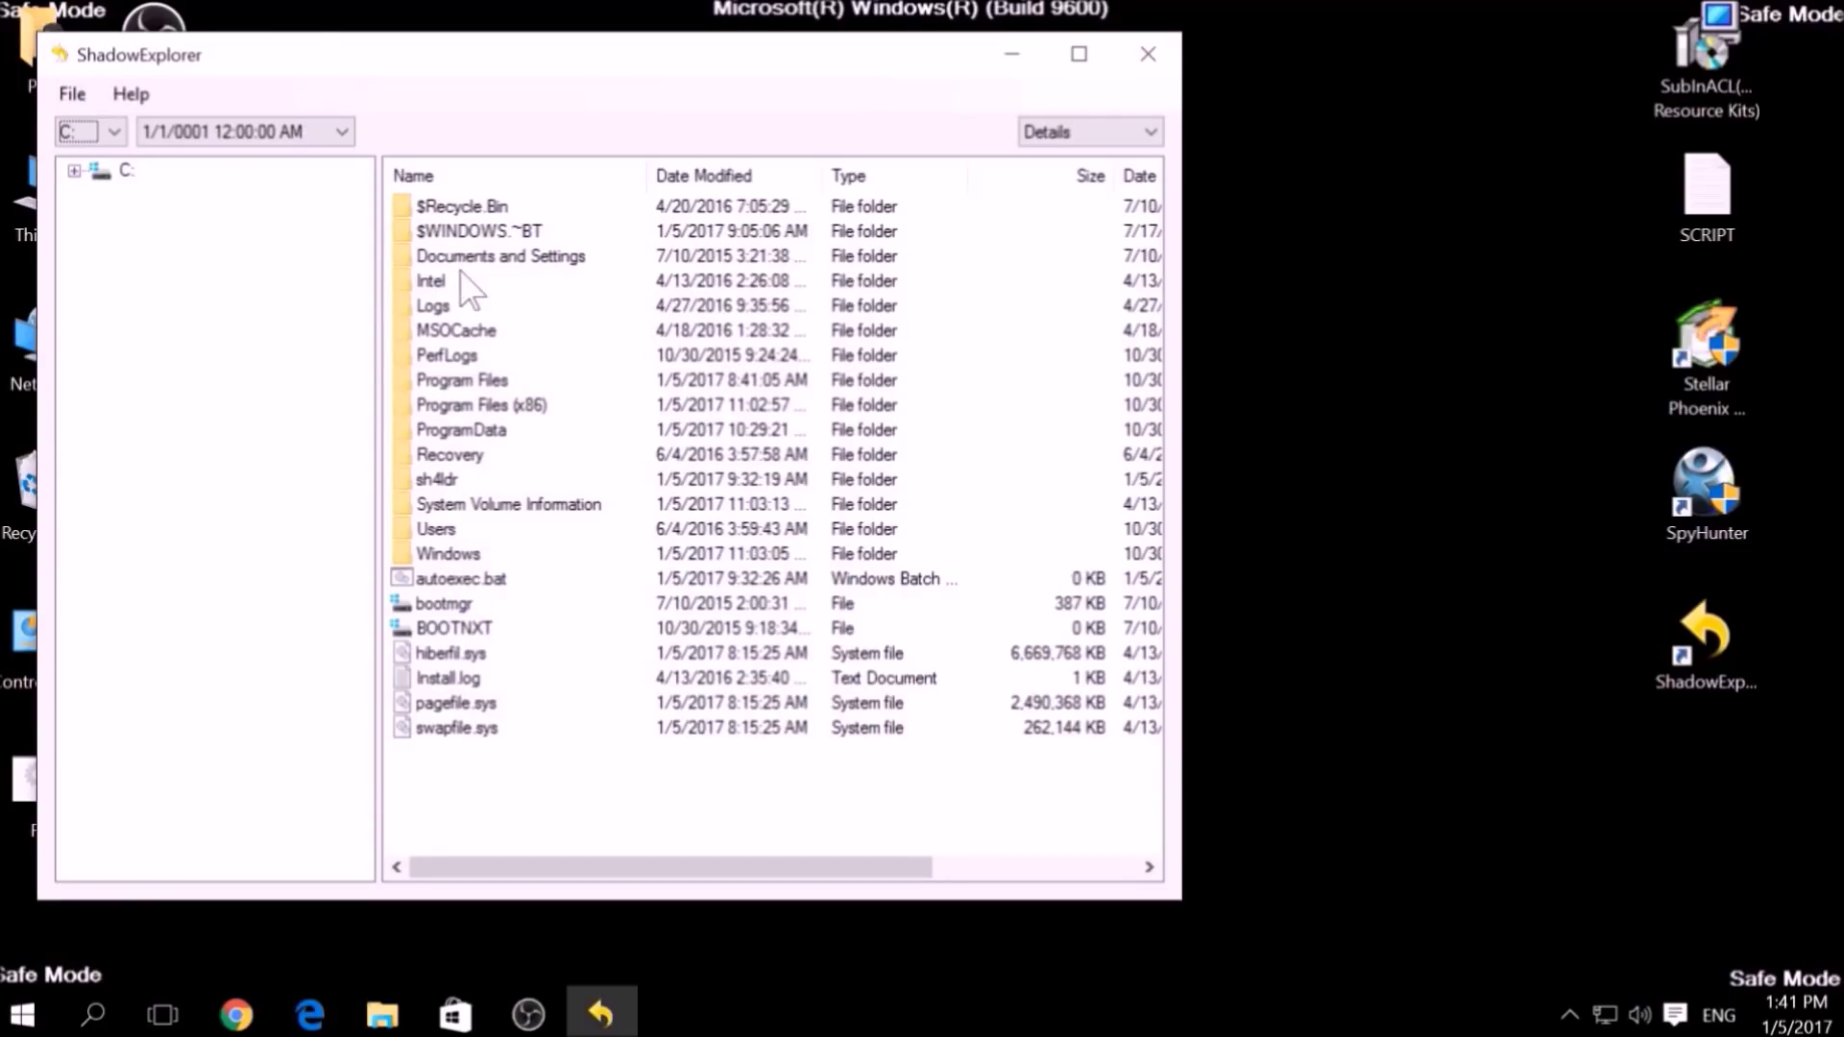
{"action": "left_click", "coordinate": [432, 287]}
{"action": "left_click", "coordinate": [440, 329]}
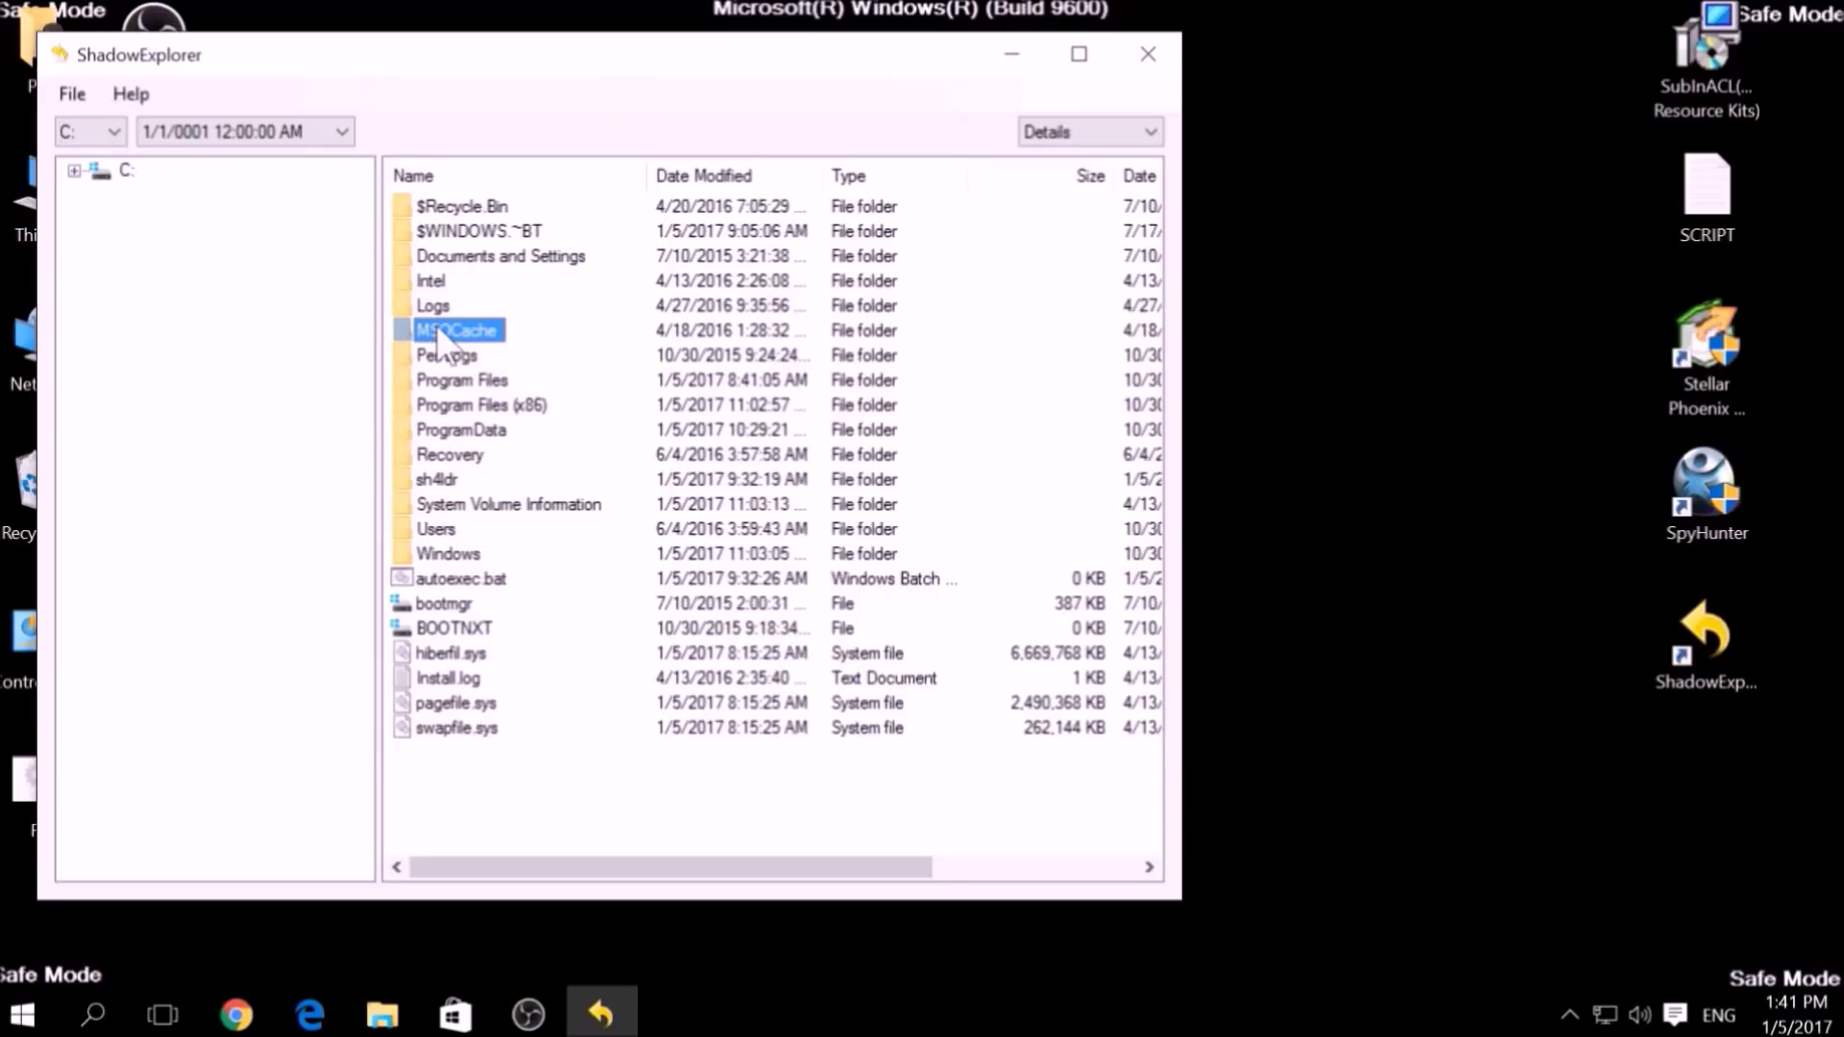
{"action": "left_click", "coordinate": [446, 509]}
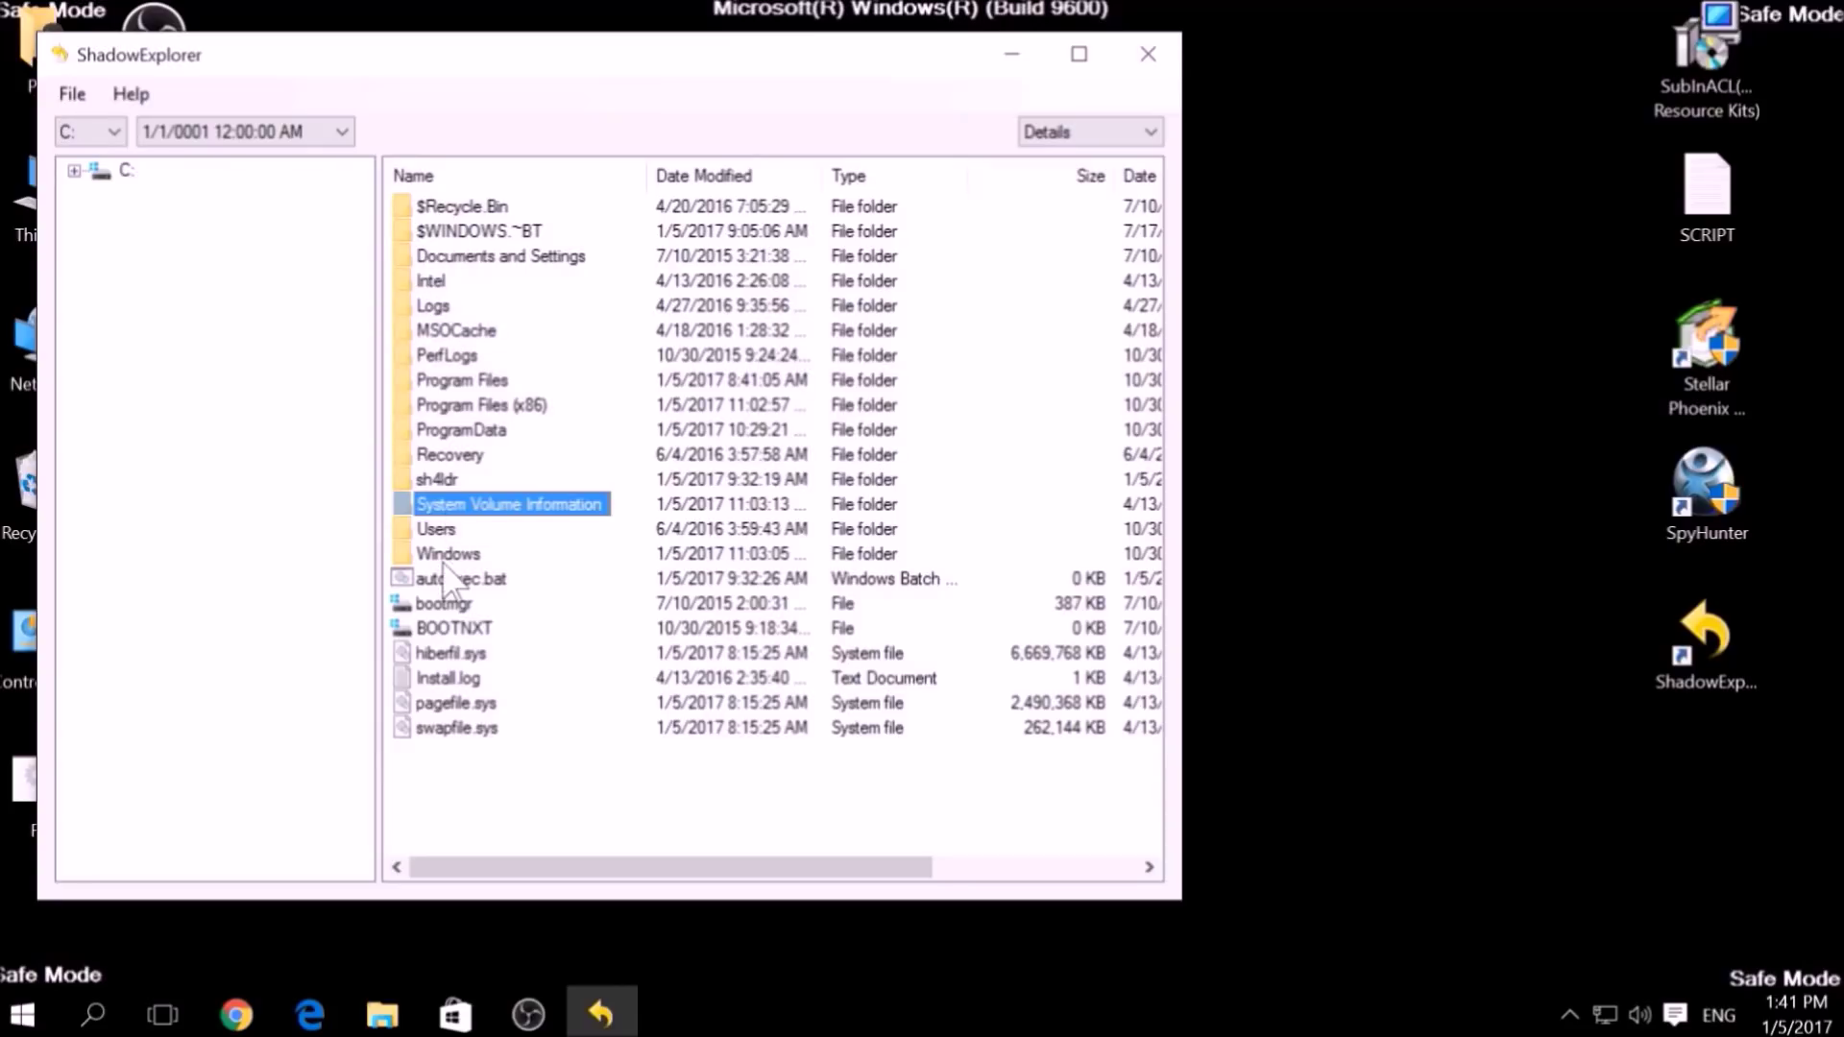
{"action": "left_click", "coordinate": [435, 459]}
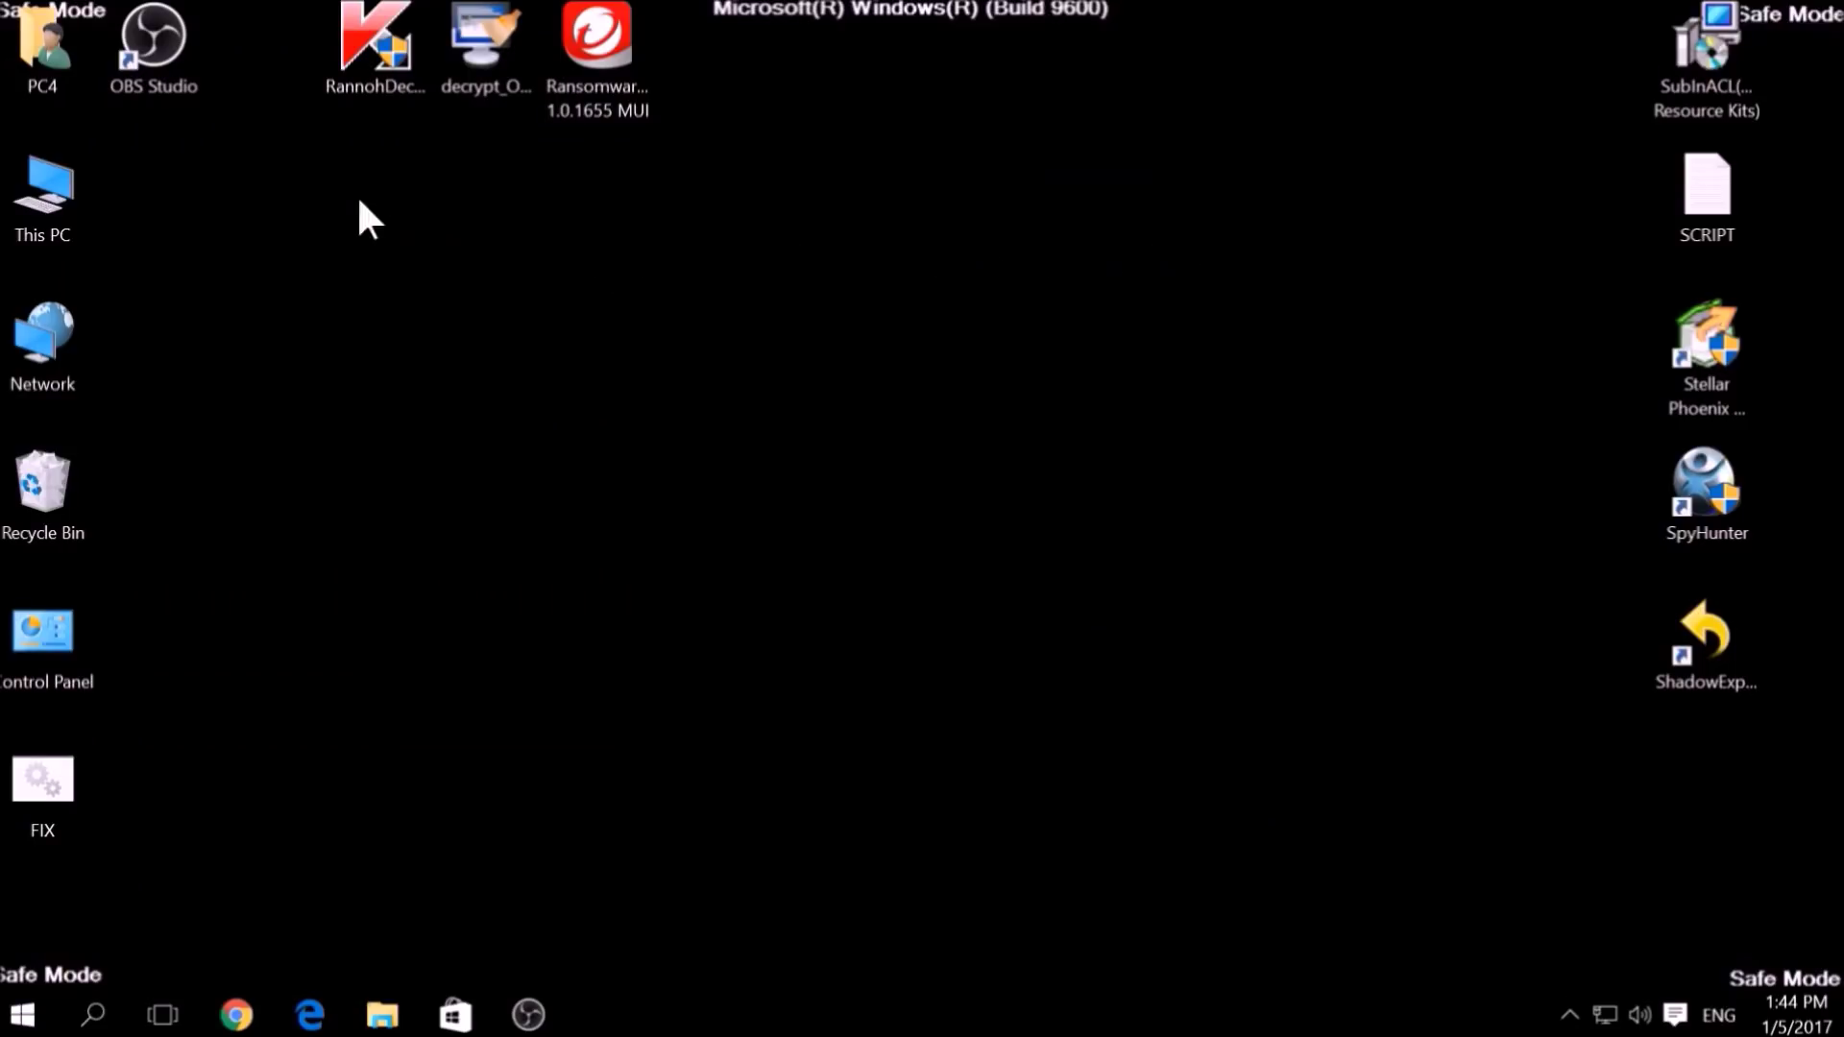
Step: Launch Kaspersky RannohDecryptor and minimise its window
{"action": "left_click_drag", "start_coordinate": [295, 169], "coordinate": [720, 5]}
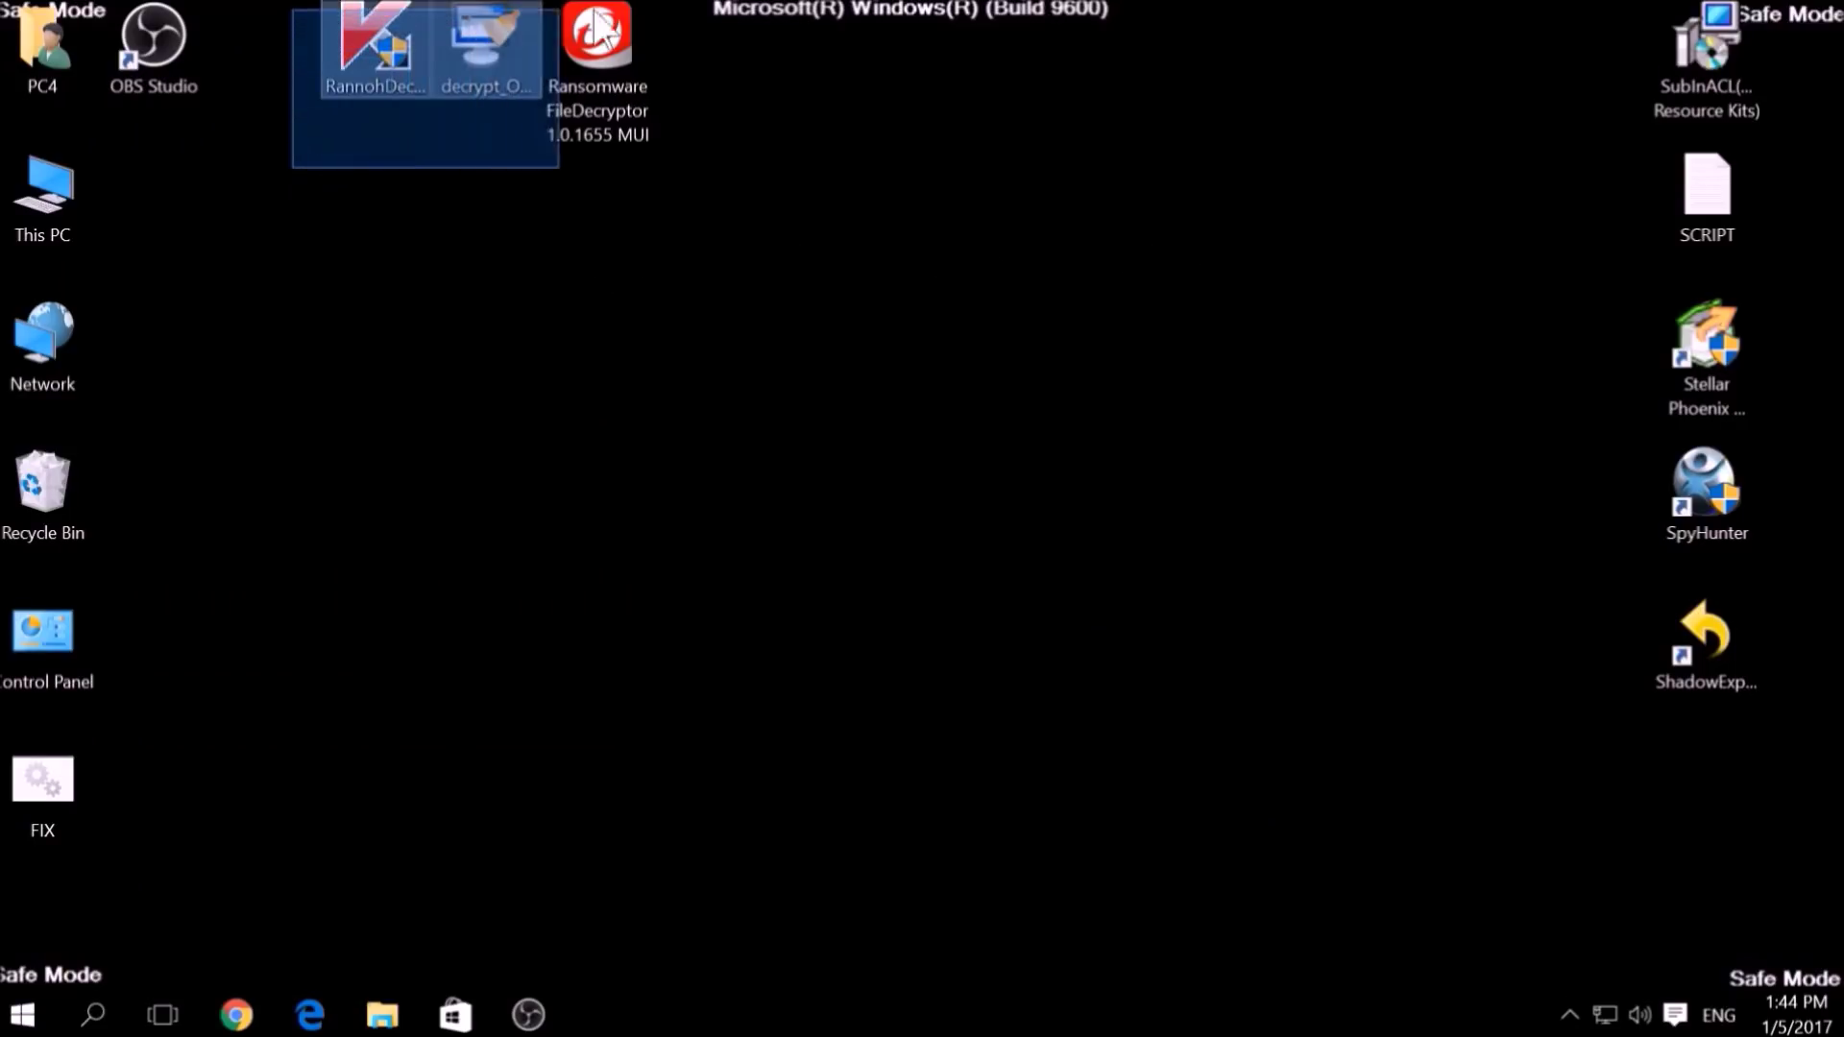
{"action": "left_click", "coordinate": [764, 340]}
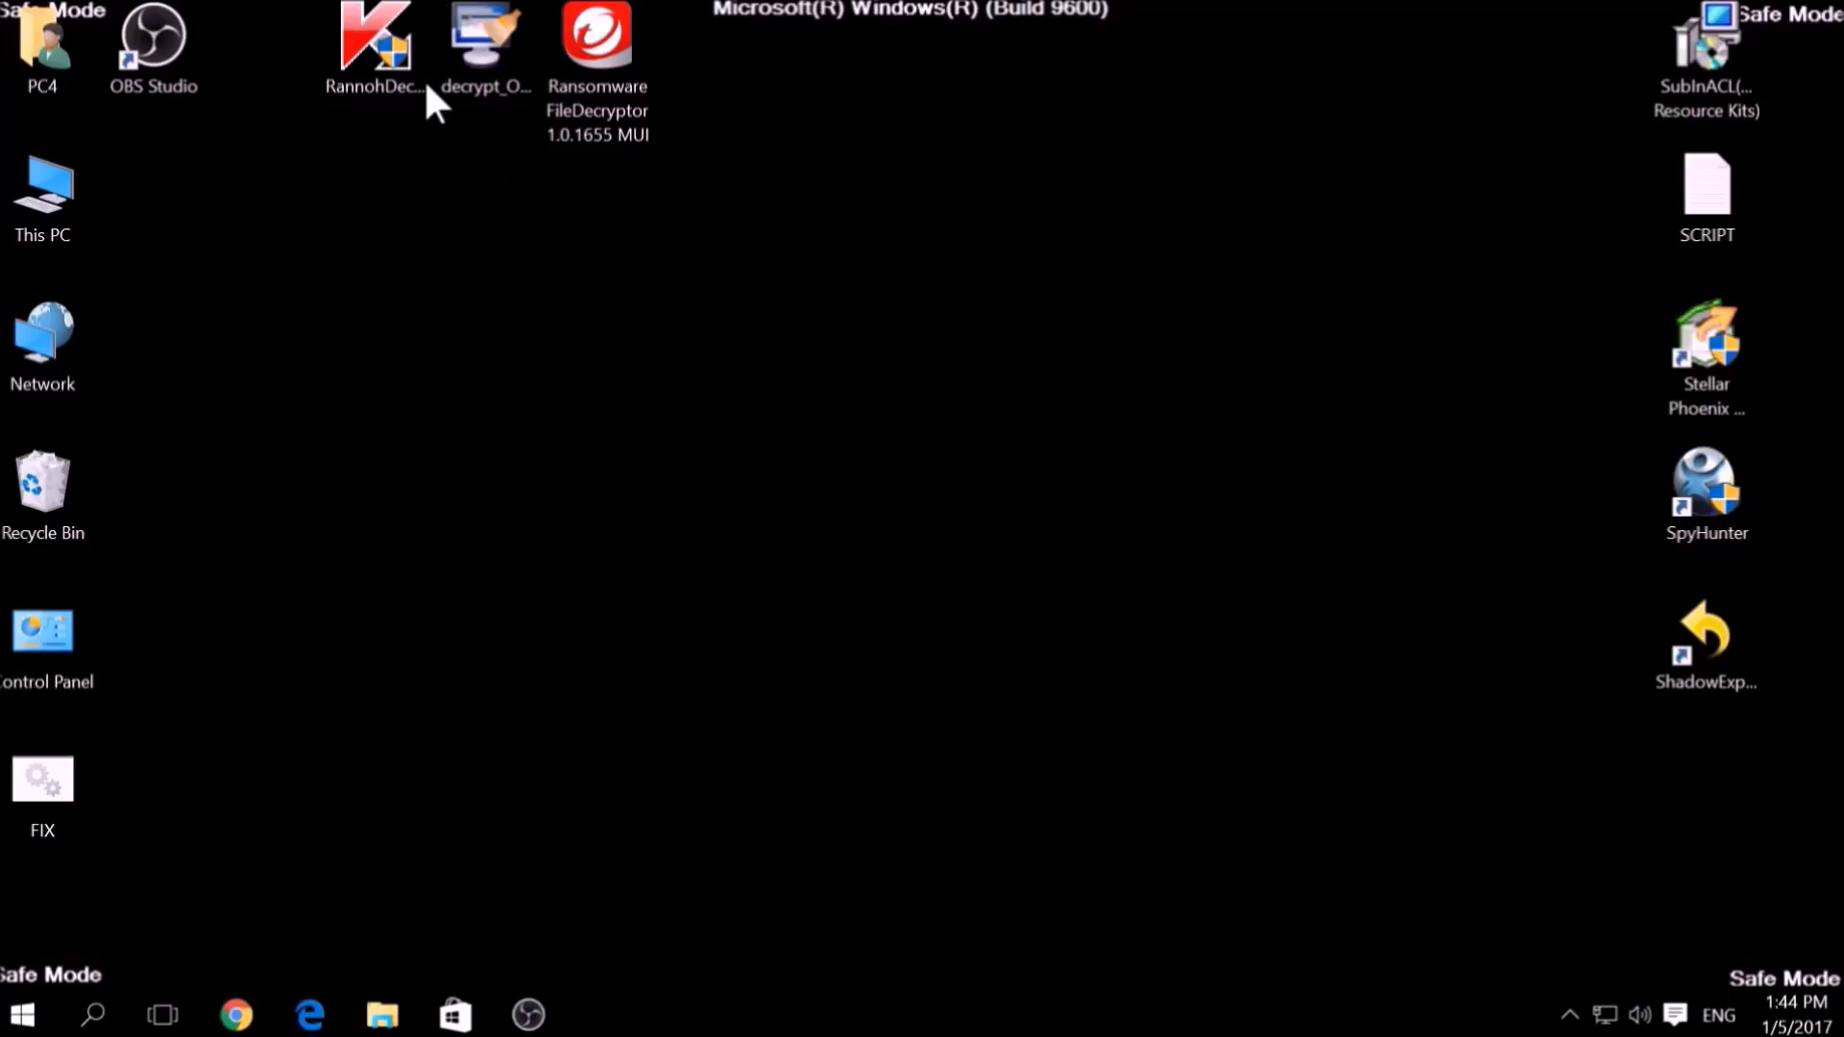
{"action": "double_click", "coordinate": [403, 65]}
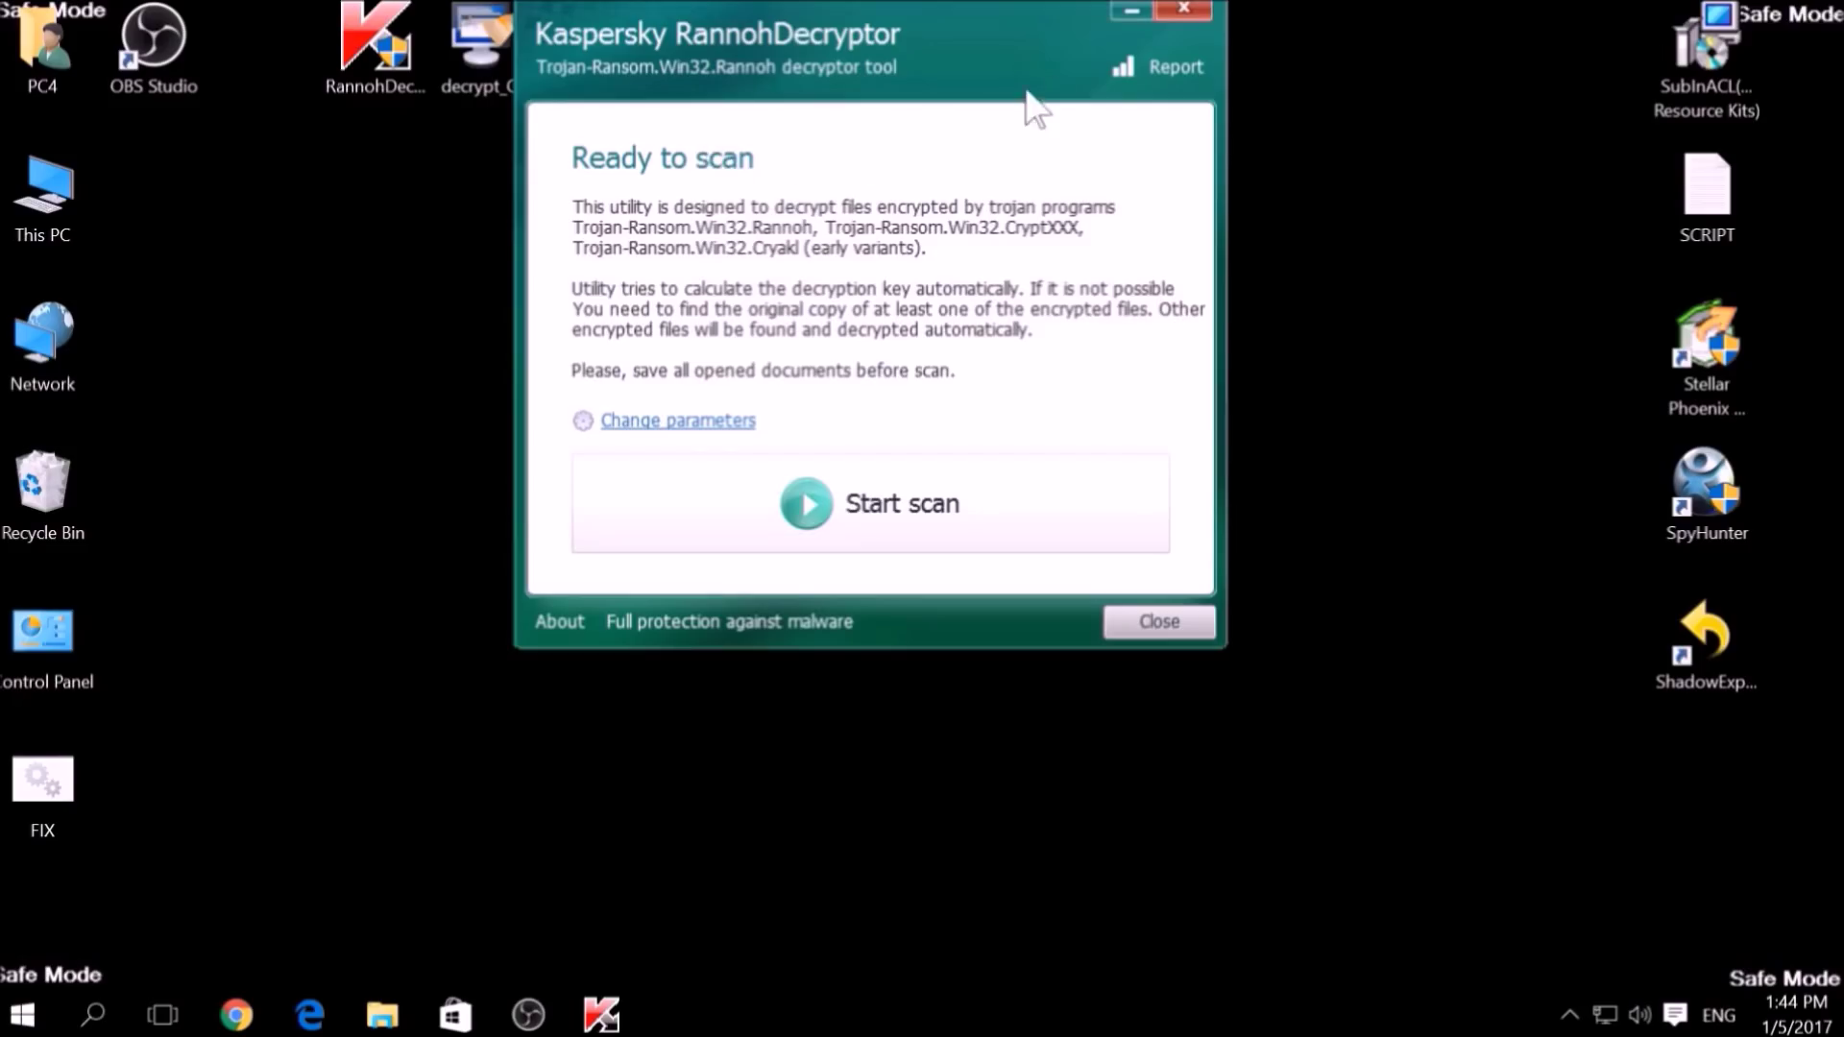
{"action": "left_click", "coordinate": [1133, 8]}
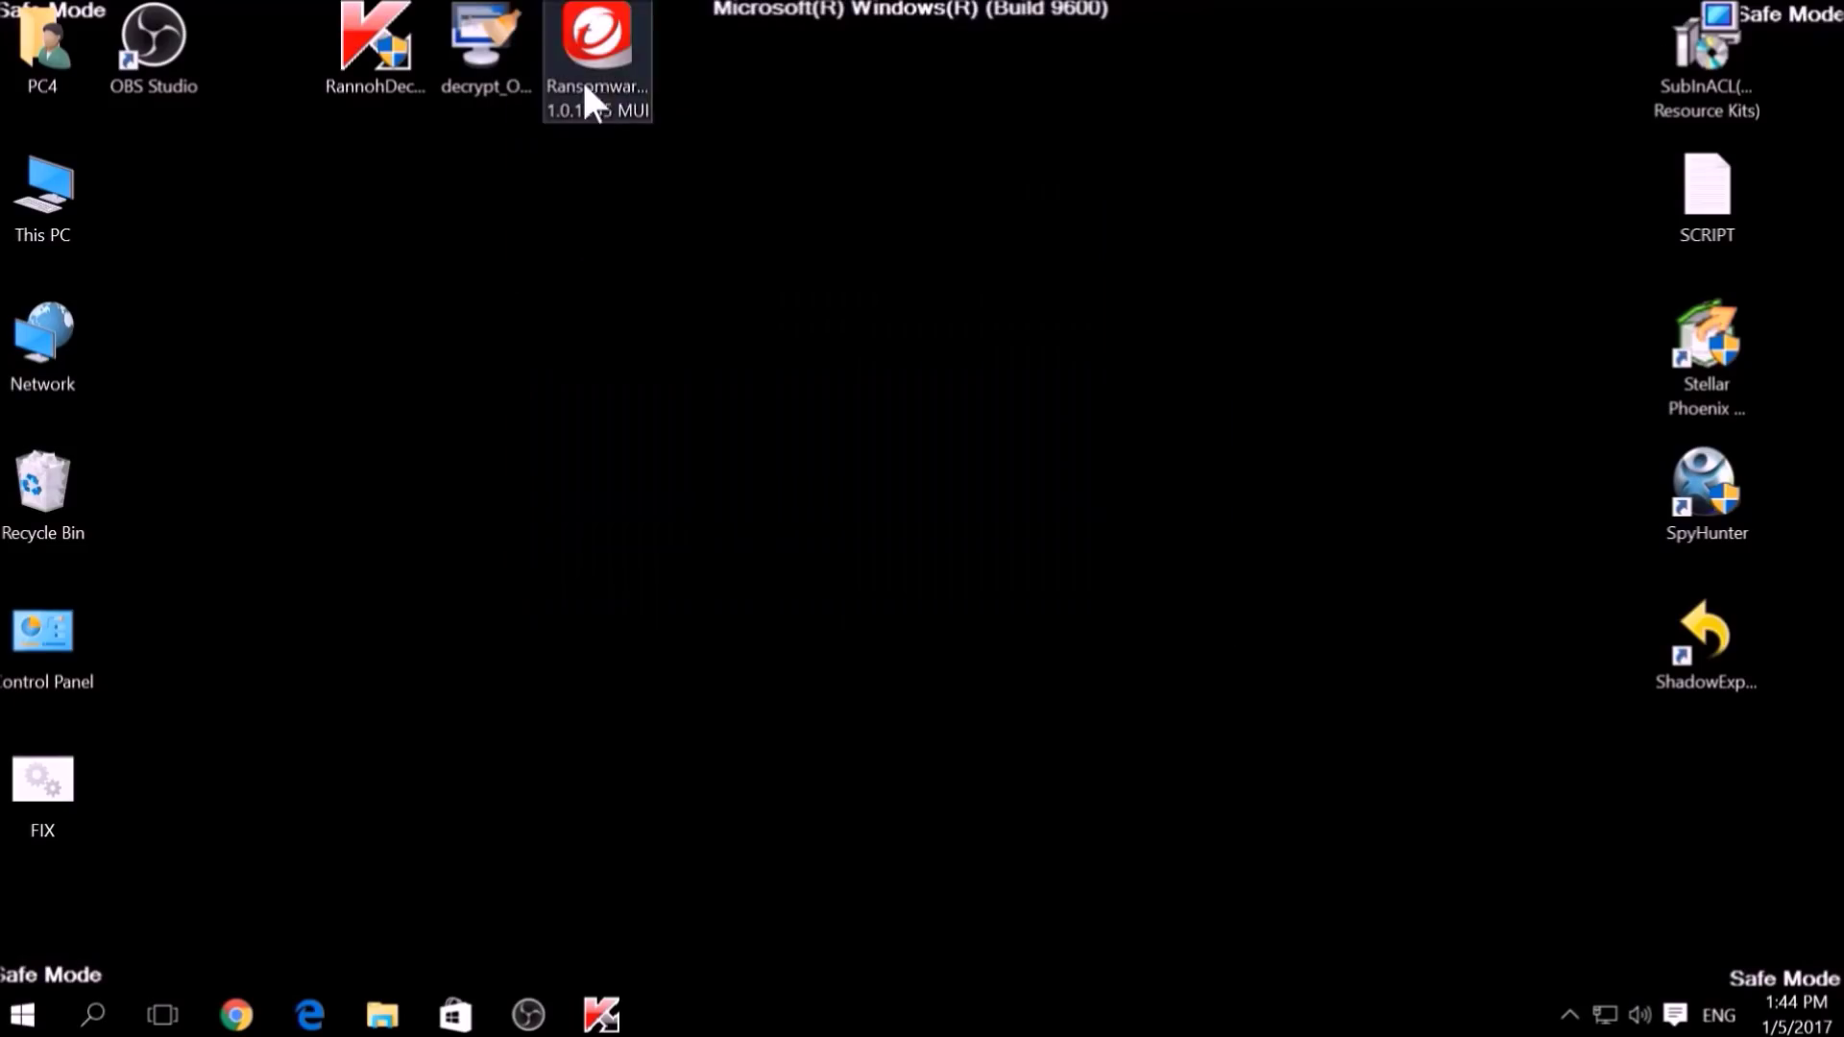
Step: Launch the Emsisoft decrypter, accept its license, select drive C:\, and minimise it
{"action": "double_click", "coordinate": [498, 56]}
{"action": "left_click", "coordinate": [1082, 670]}
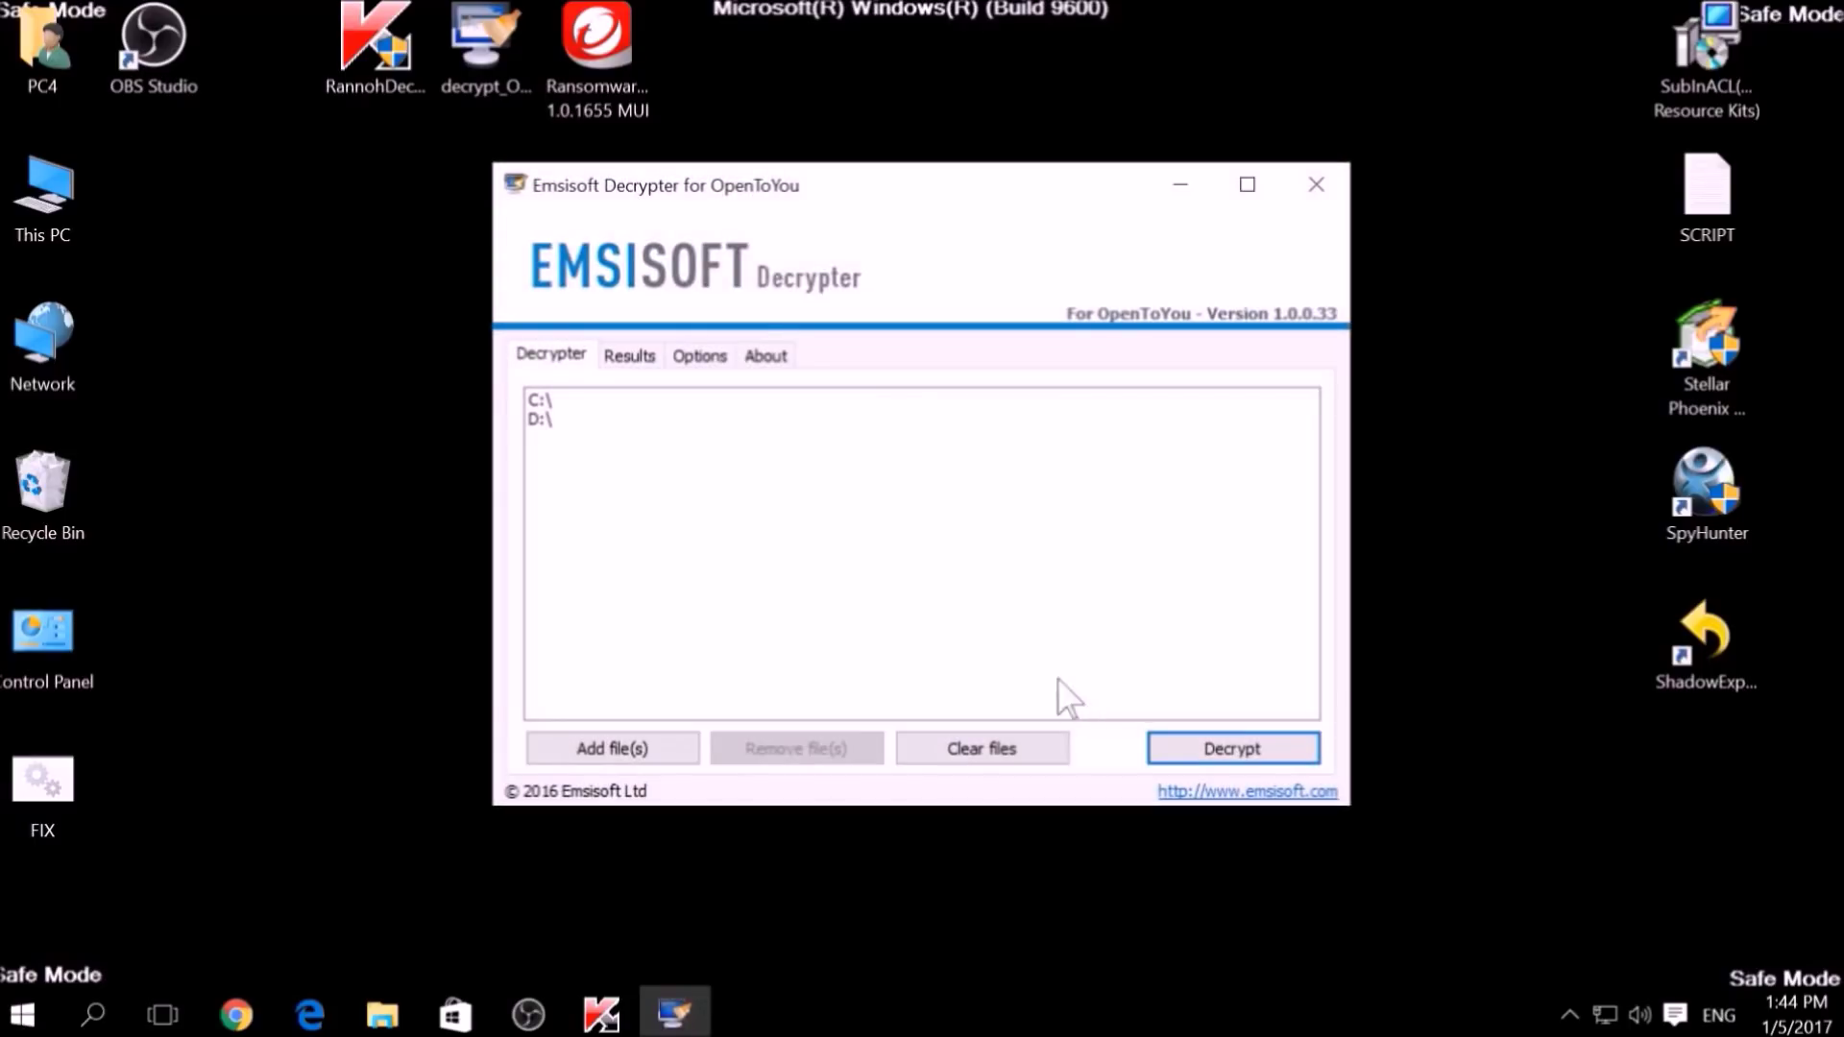
{"action": "left_click", "coordinate": [558, 400]}
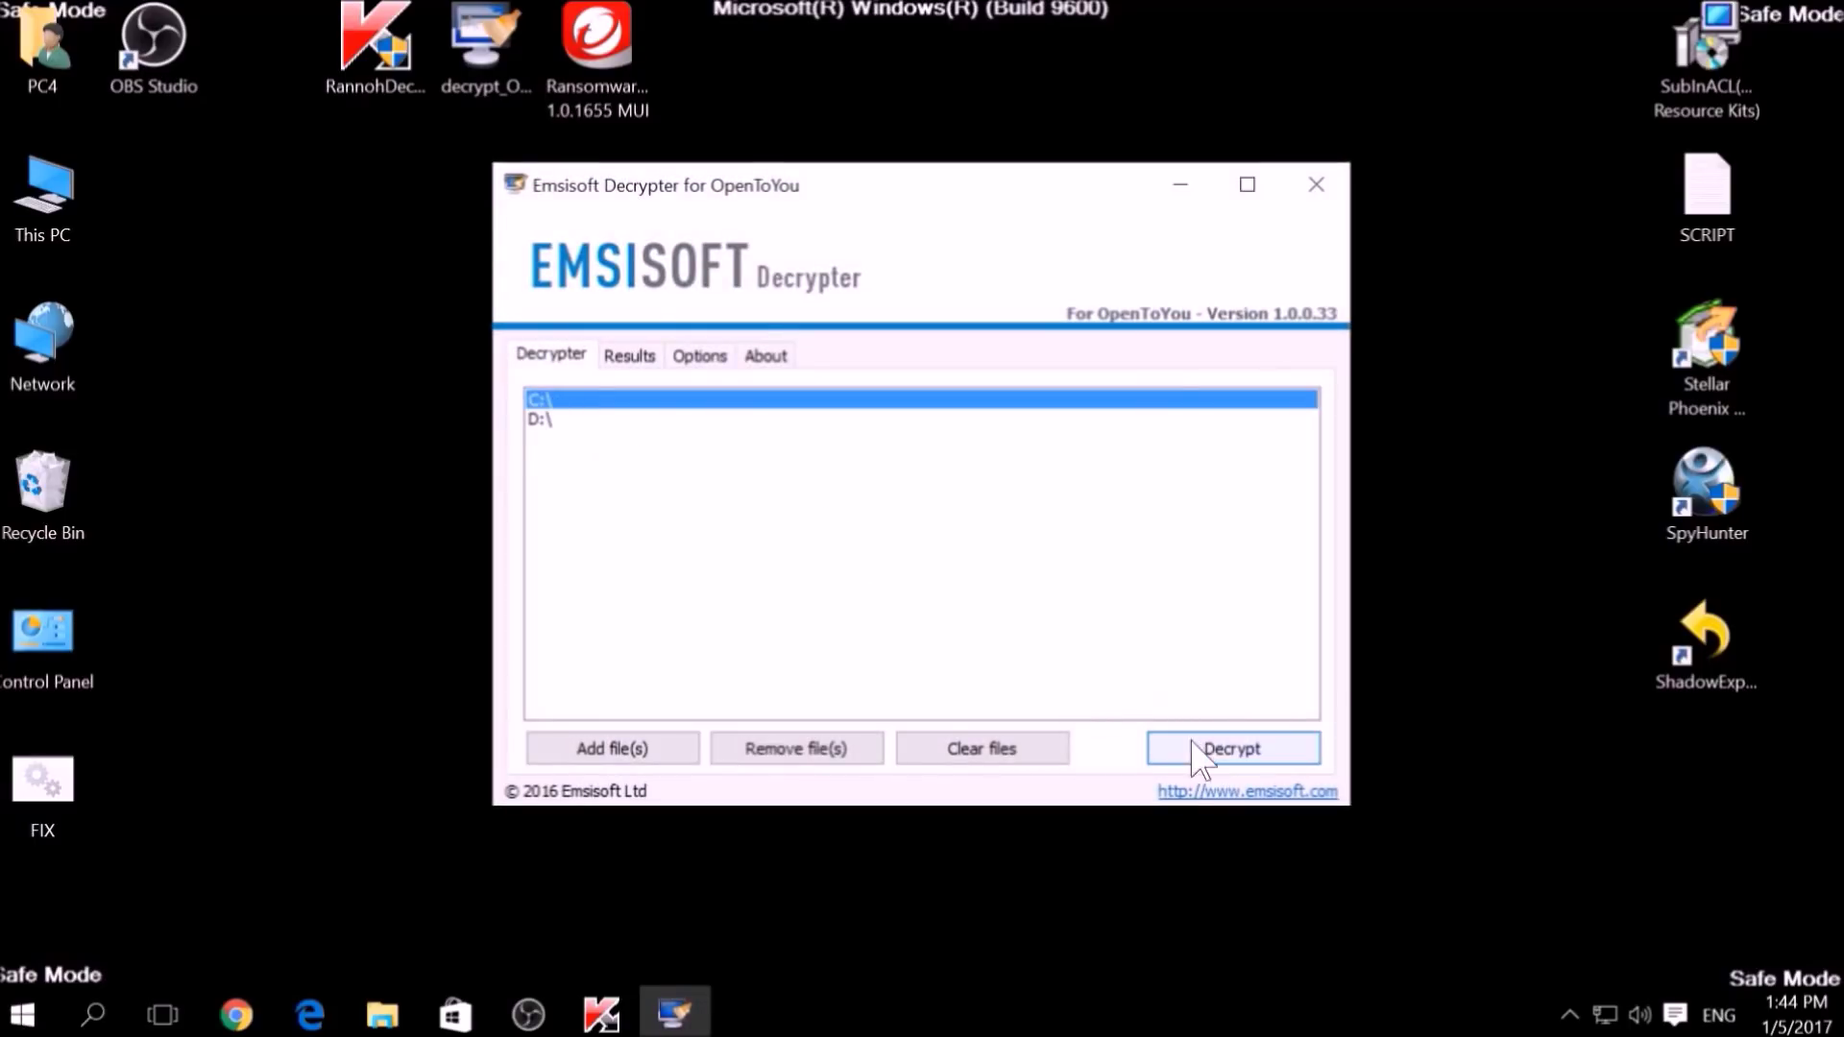
{"action": "left_click", "coordinate": [1179, 184]}
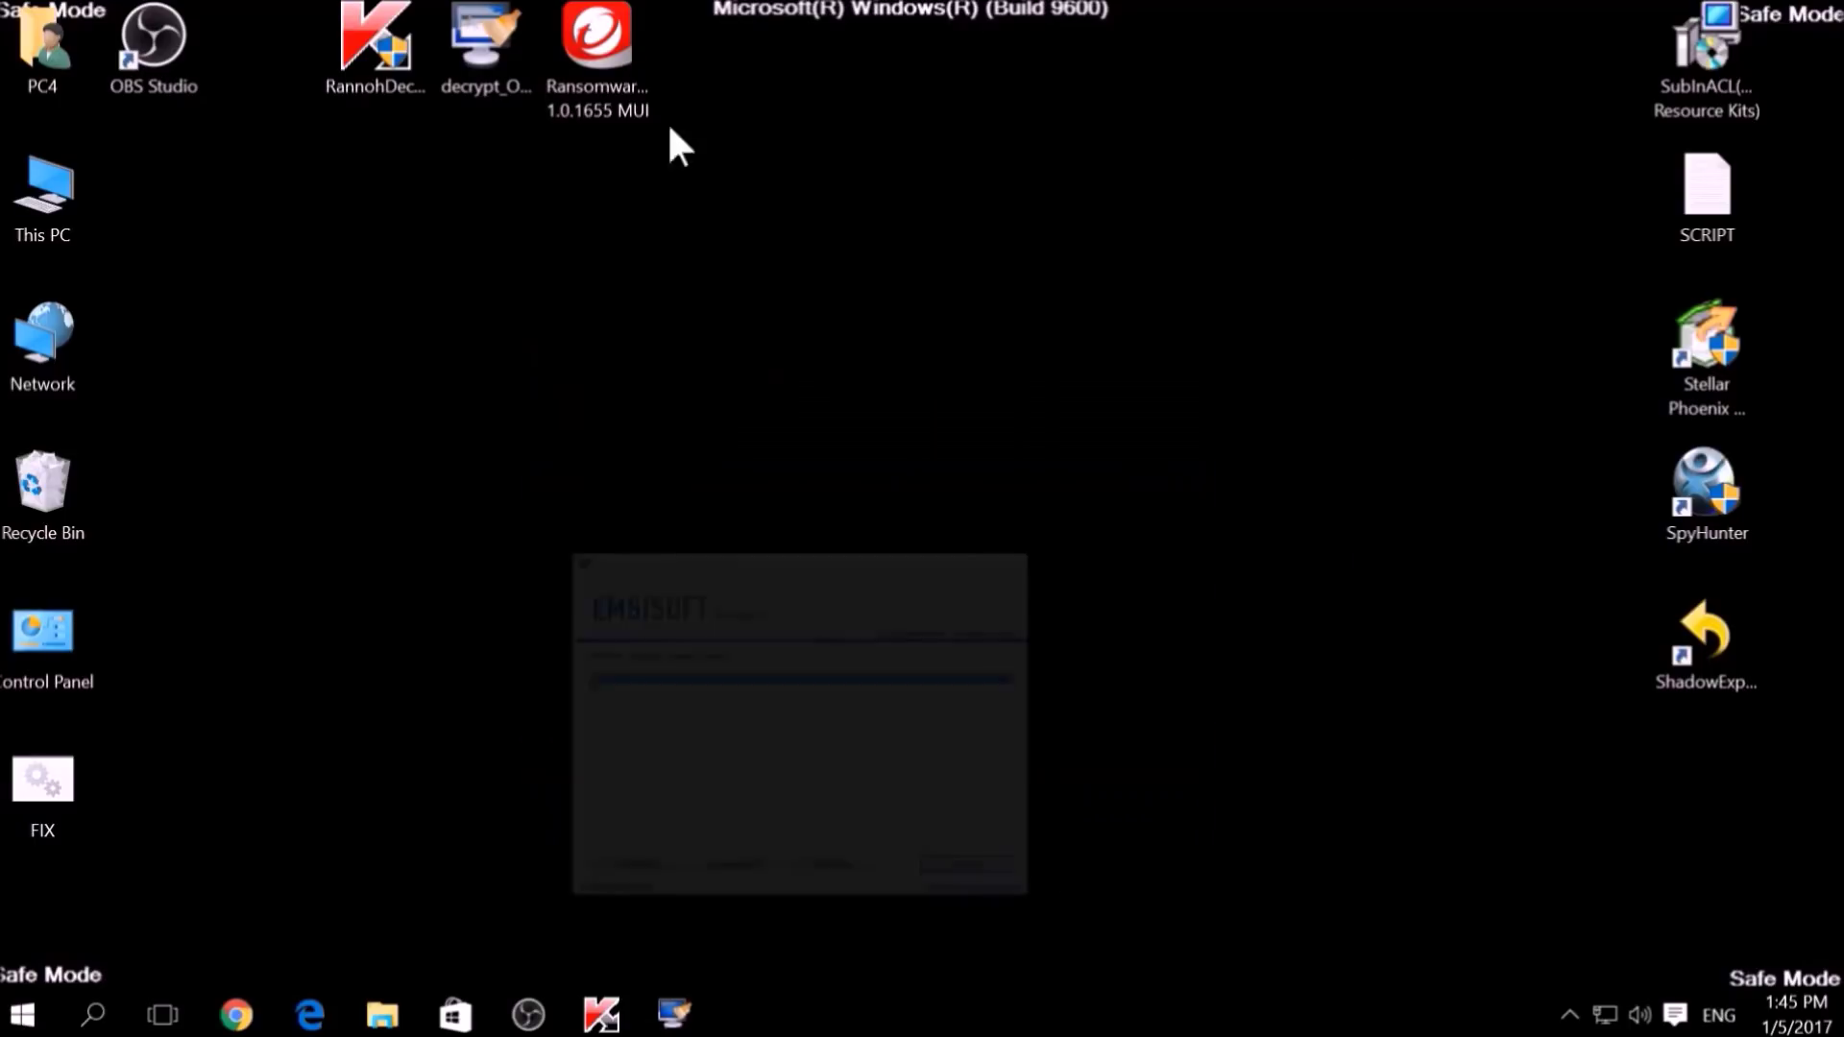
Step: Launch Trend Micro Ransomware File Decryptor, accept its license, and view then cancel the ransomware-name list
{"action": "double_click", "coordinate": [584, 64]}
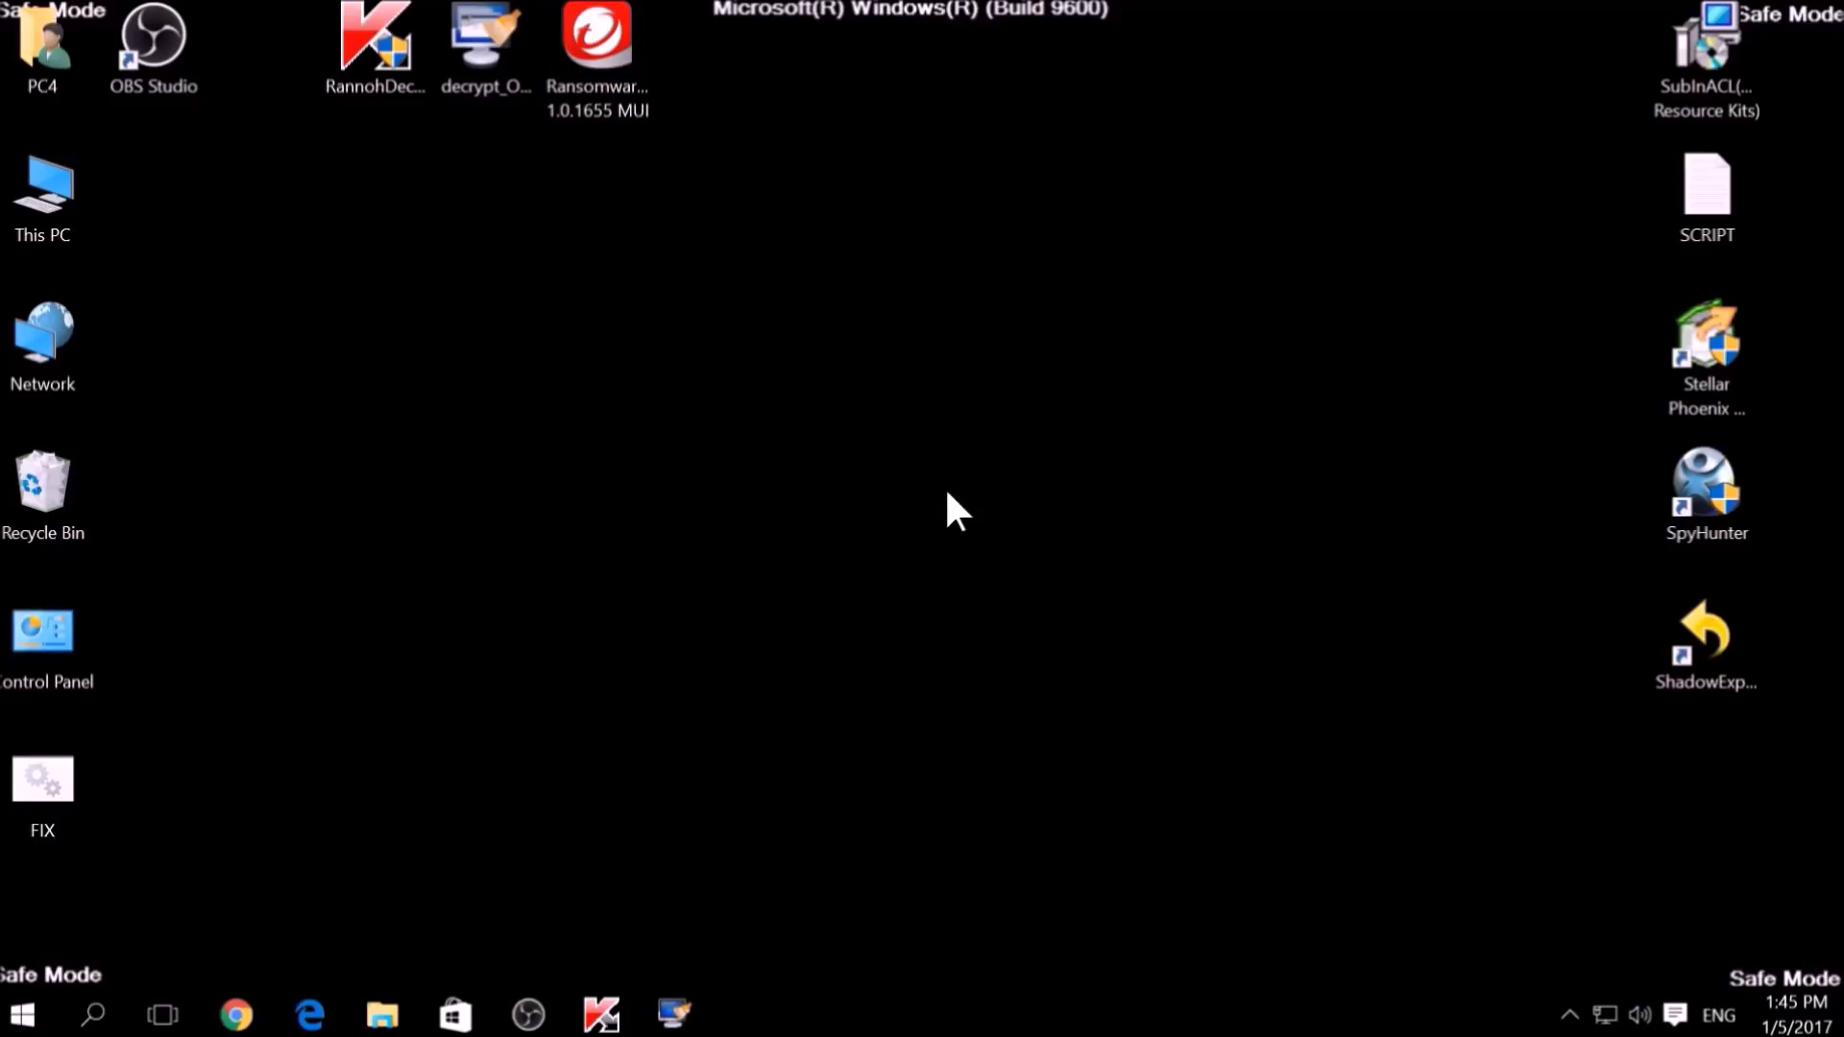
{"action": "left_click", "coordinate": [833, 765]}
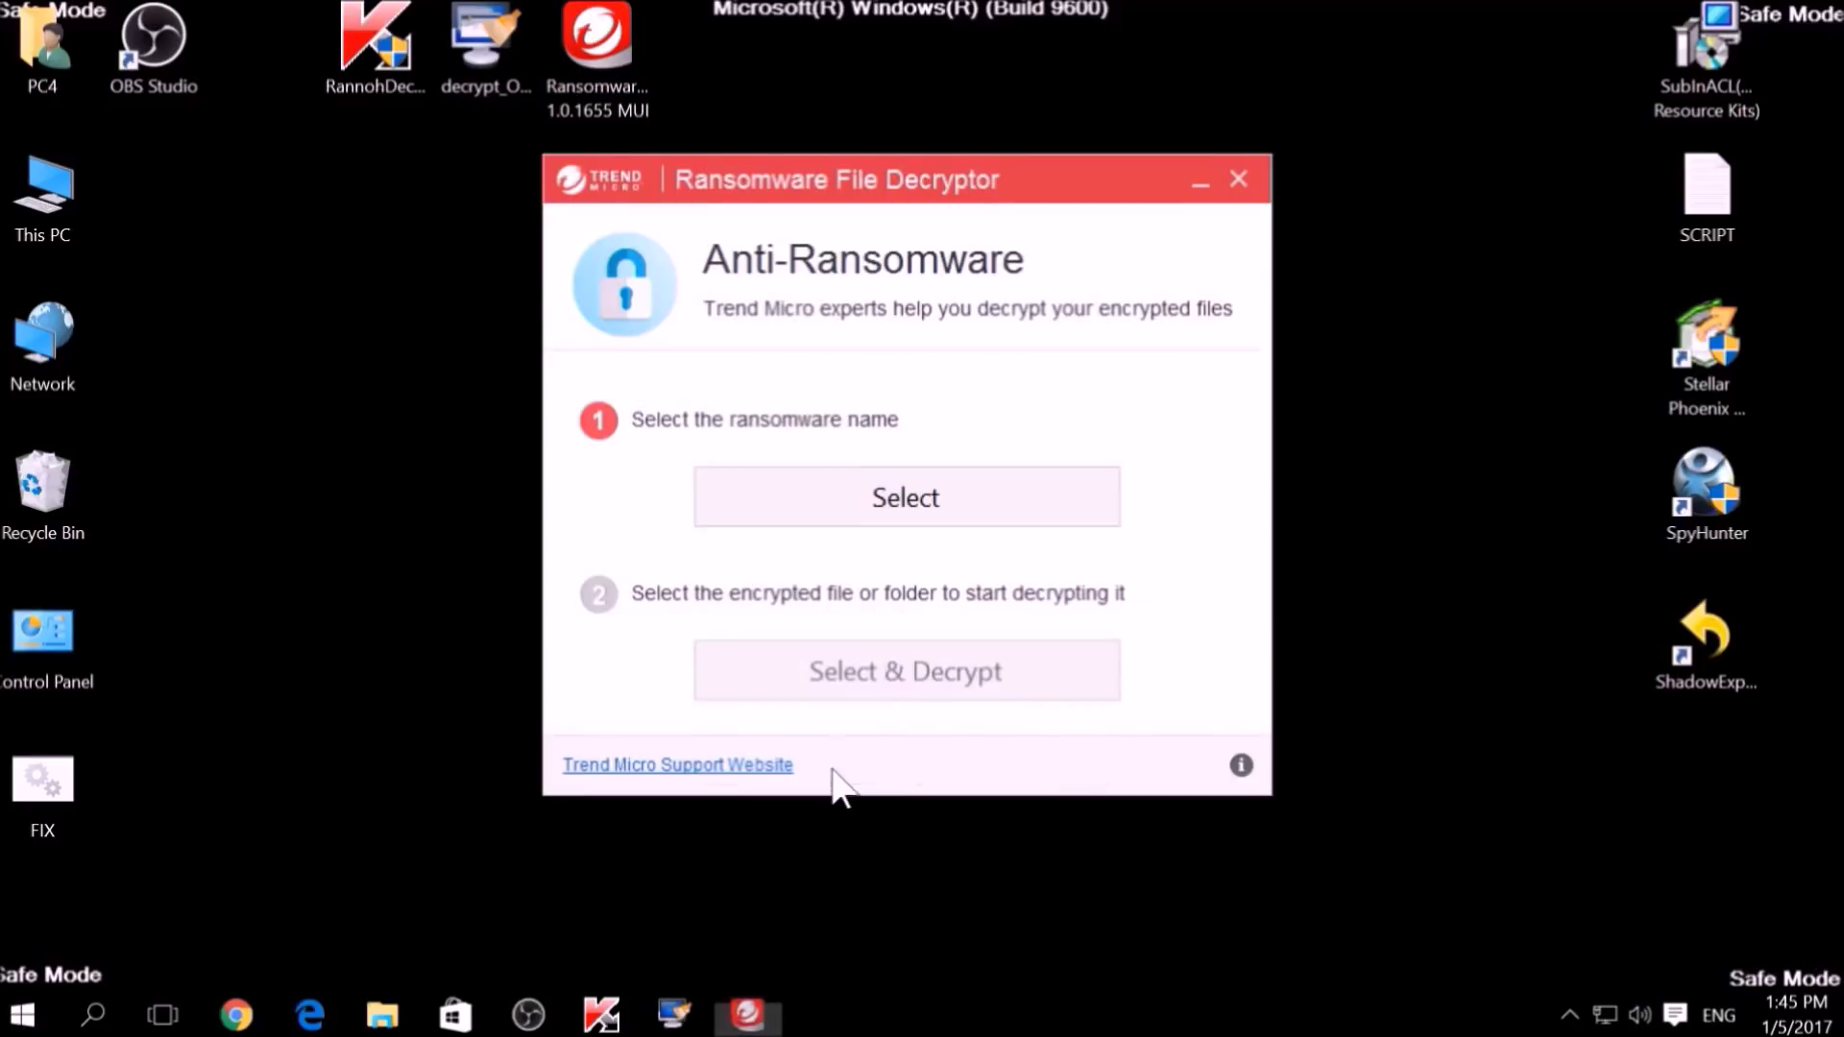
{"action": "left_click", "coordinate": [869, 519]}
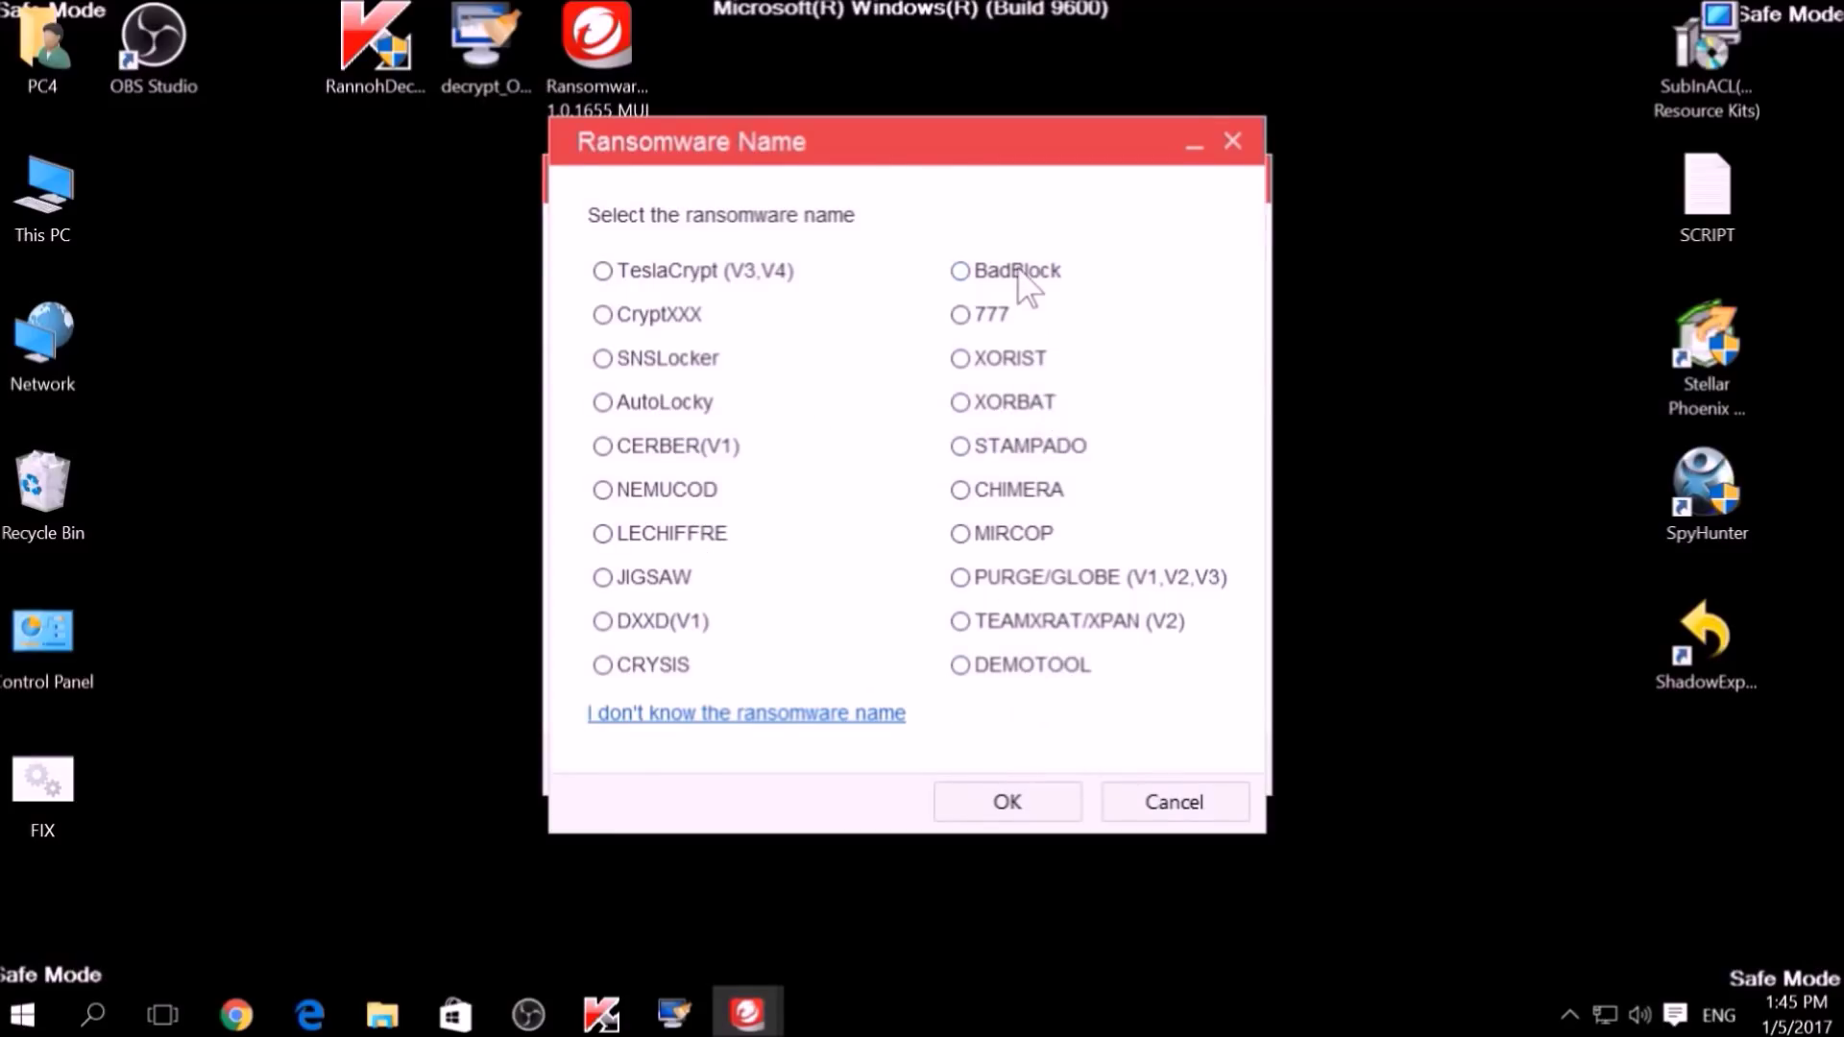
{"action": "left_click", "coordinate": [1119, 801]}
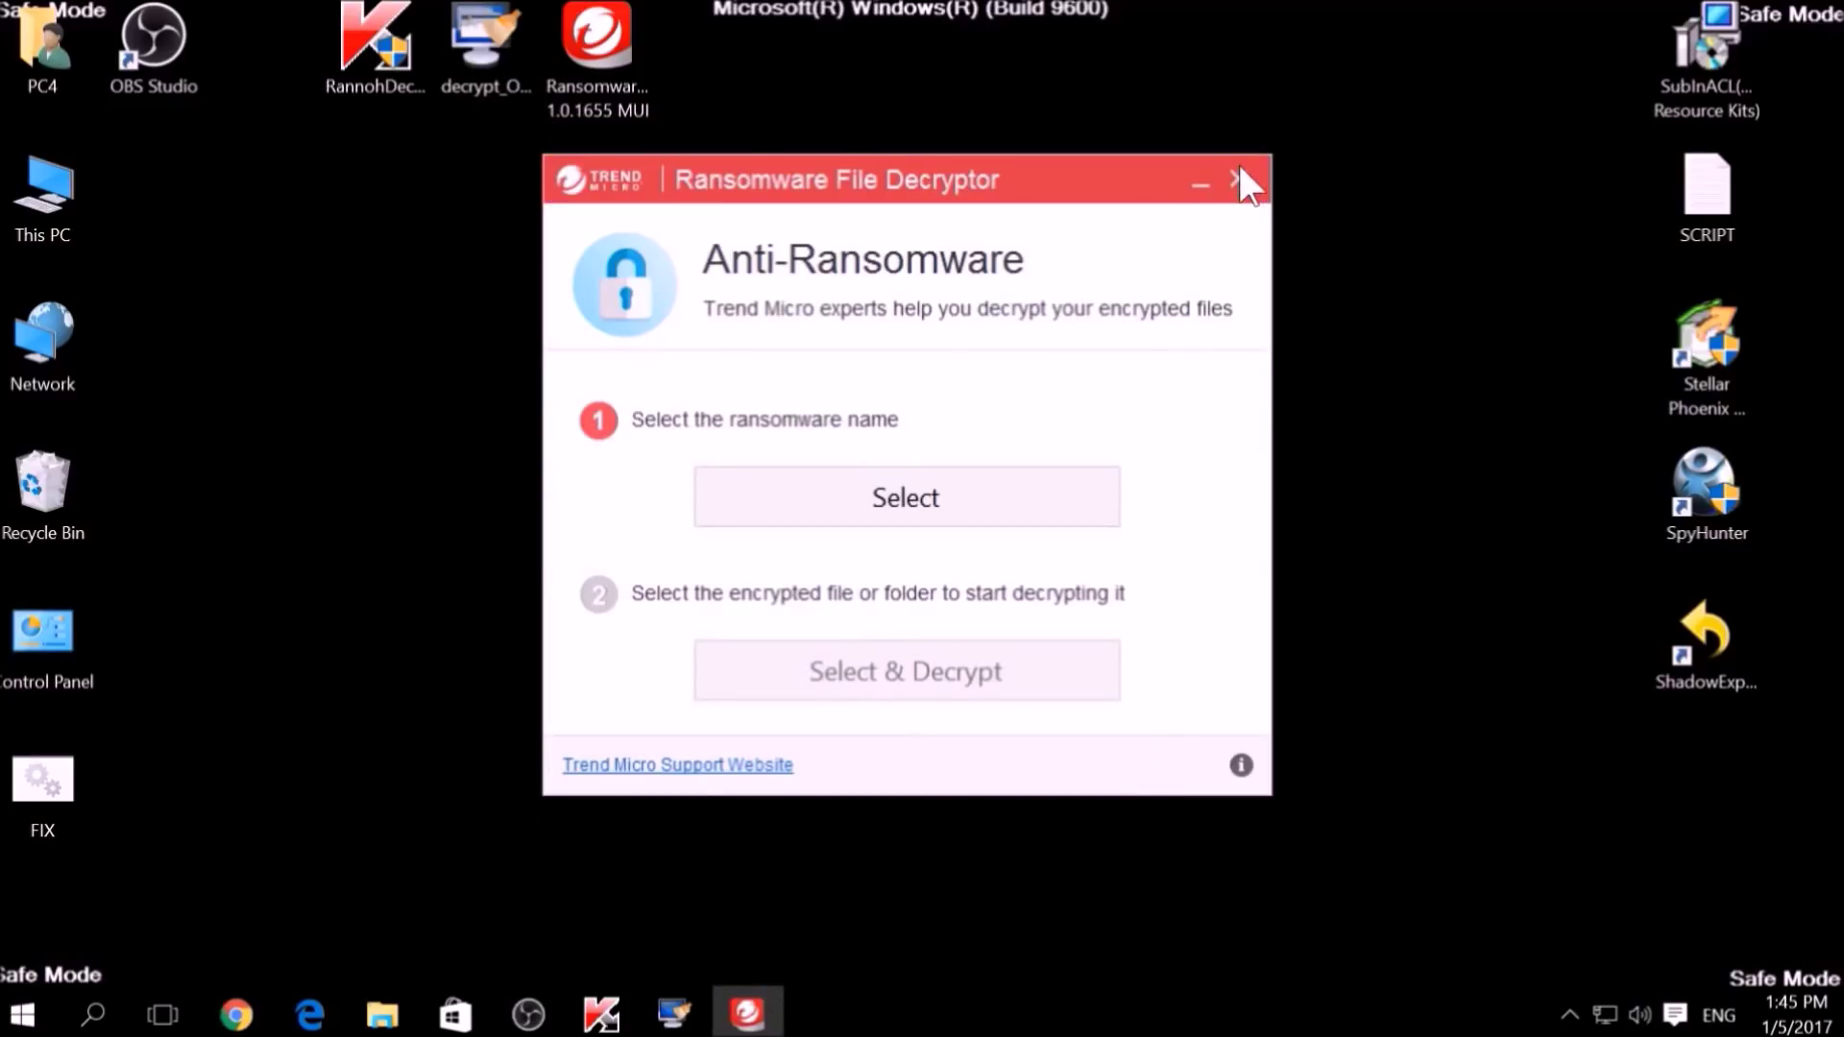